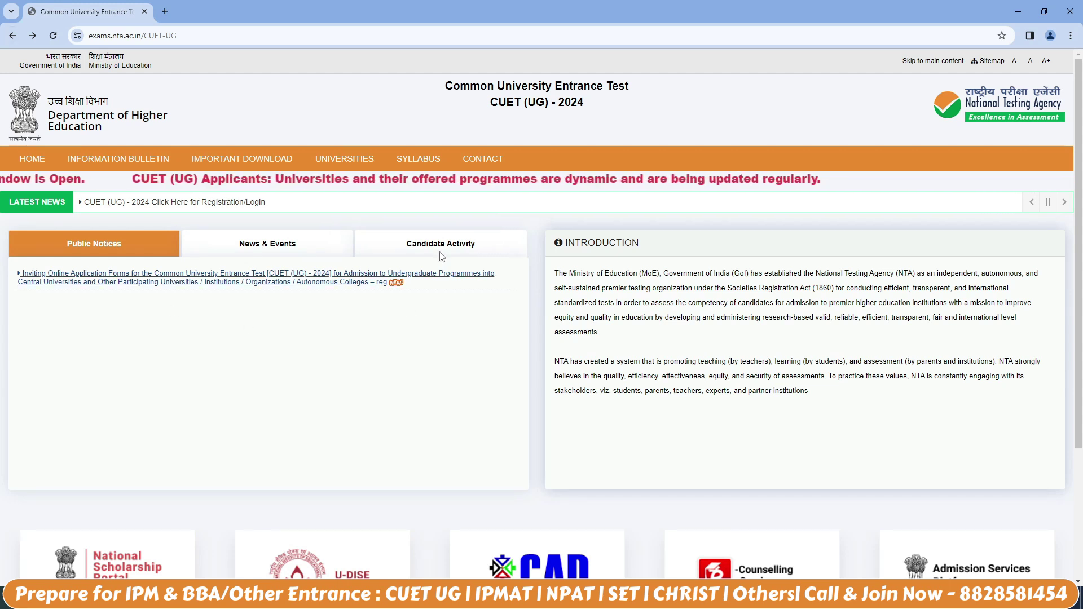
Browse the list of participating universities.
{"action": "left_click", "coordinate": [366, 167]}
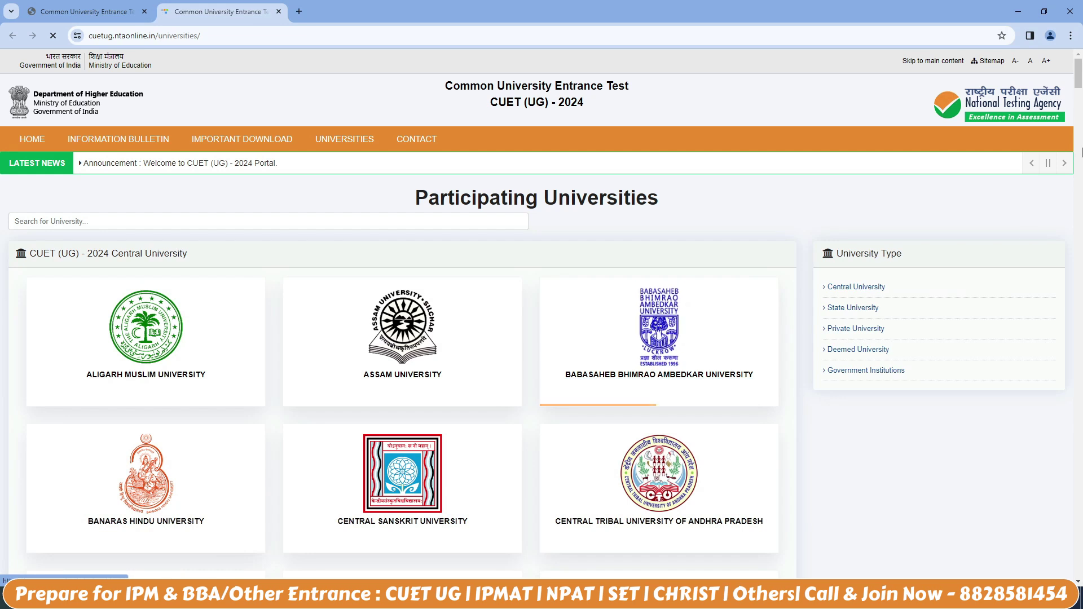
{"action": "scroll", "coordinate": [514, 324], "scroll_direction": "down", "scroll_amount": 3}
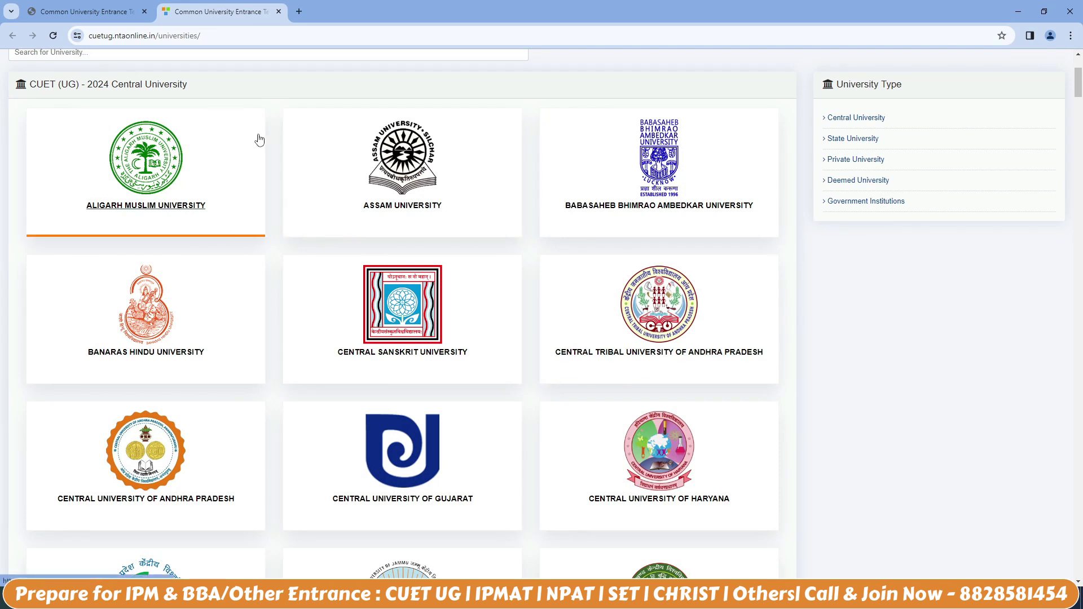
{"action": "scroll", "coordinate": [778, 414], "scroll_direction": "down", "scroll_amount": 1}
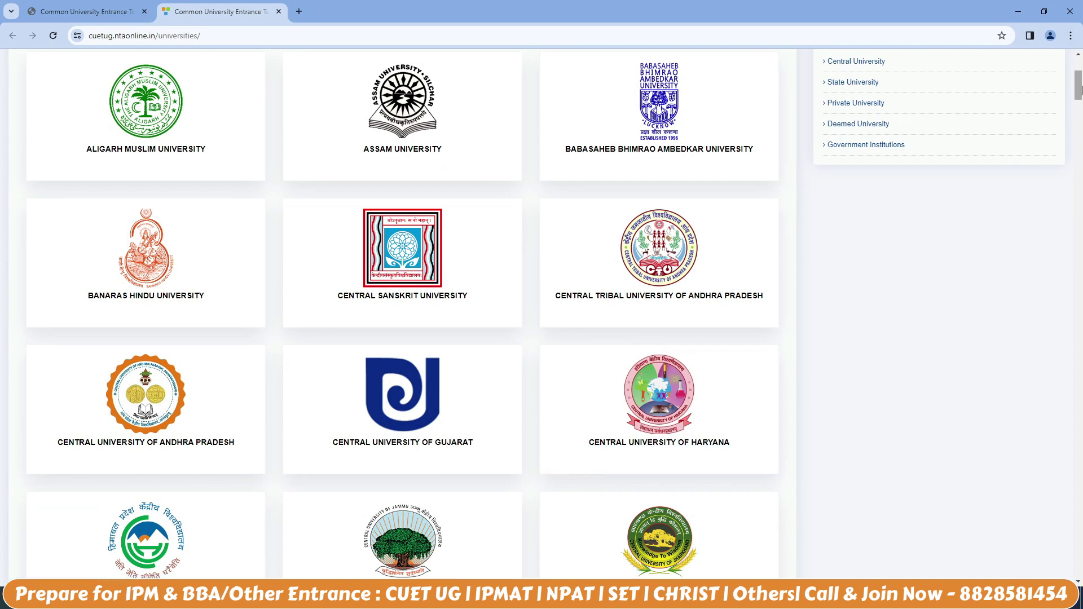
{"action": "left_click_drag", "start_coordinate": [1077, 87], "coordinate": [1079, 310]}
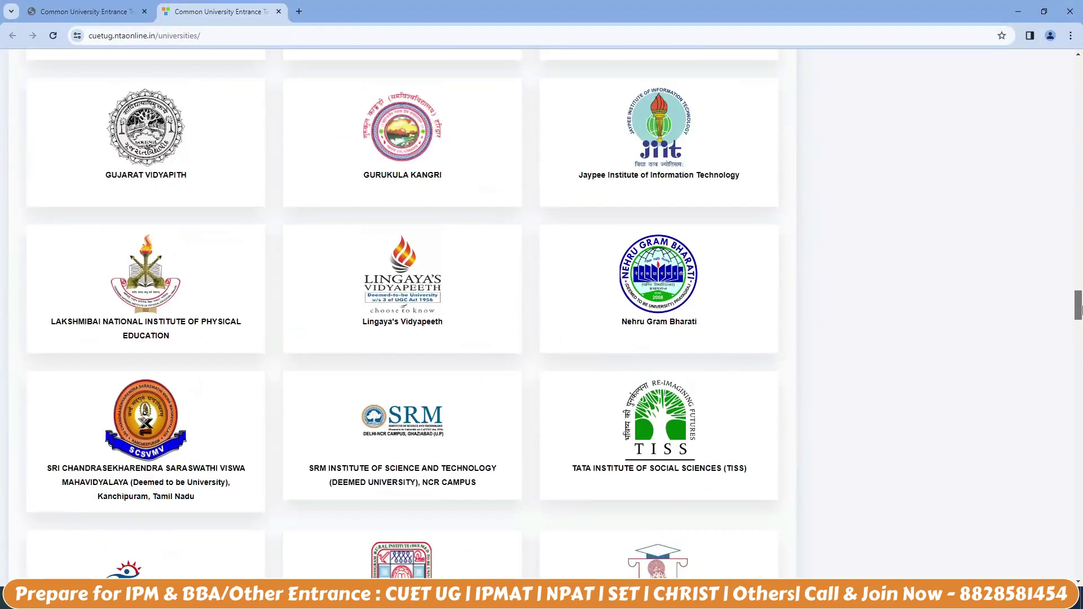
Return home and open the CUET (UG) - 2024 Registration/Login link from Latest News.
{"action": "left_click", "coordinate": [279, 12]}
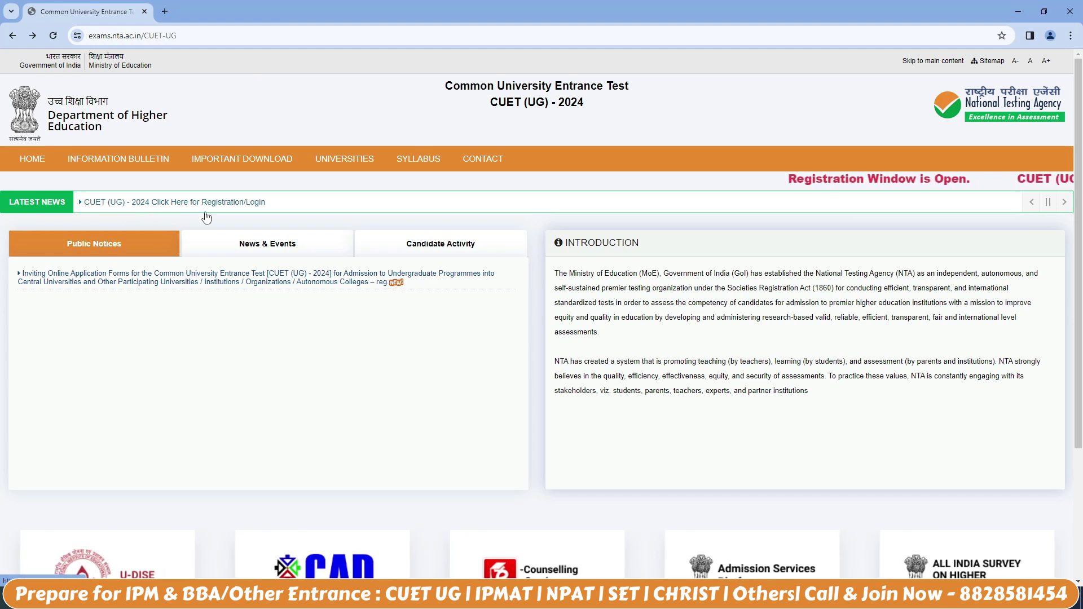
{"action": "left_click", "coordinate": [225, 206]}
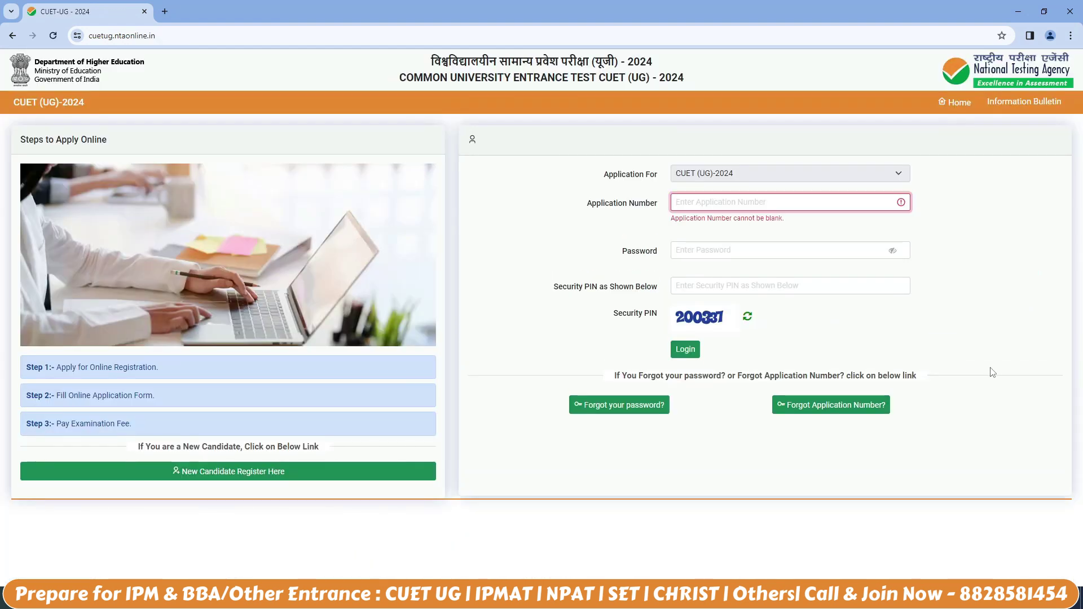
{"action": "left_click", "coordinate": [937, 245]}
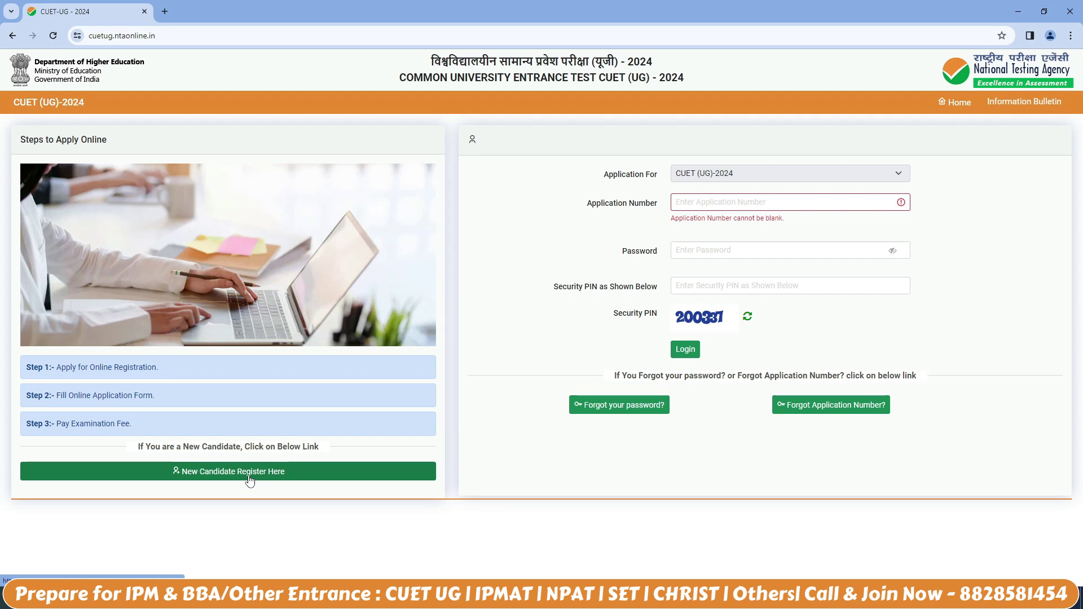
Start a new candidate registration, read the instructions, and tick the Information Bulletin declaration.
{"action": "left_click", "coordinate": [250, 479]}
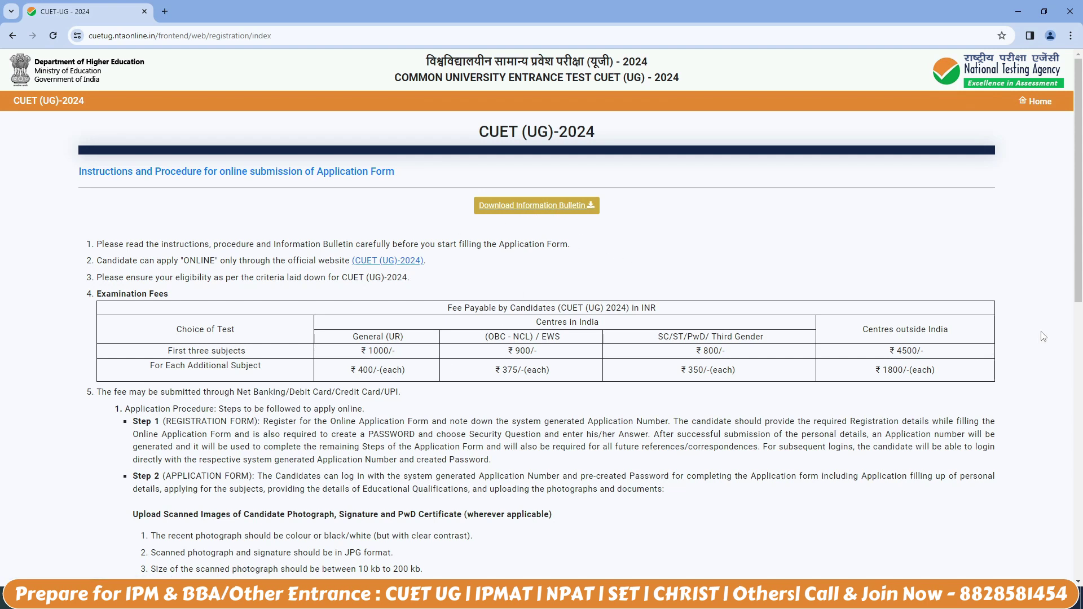
{"action": "scroll", "coordinate": [1081, 282], "scroll_direction": "down", "scroll_amount": 1}
{"action": "scroll", "coordinate": [1081, 282], "scroll_direction": "down", "scroll_amount": 1}
{"action": "scroll", "coordinate": [1081, 296], "scroll_direction": "down", "scroll_amount": 1}
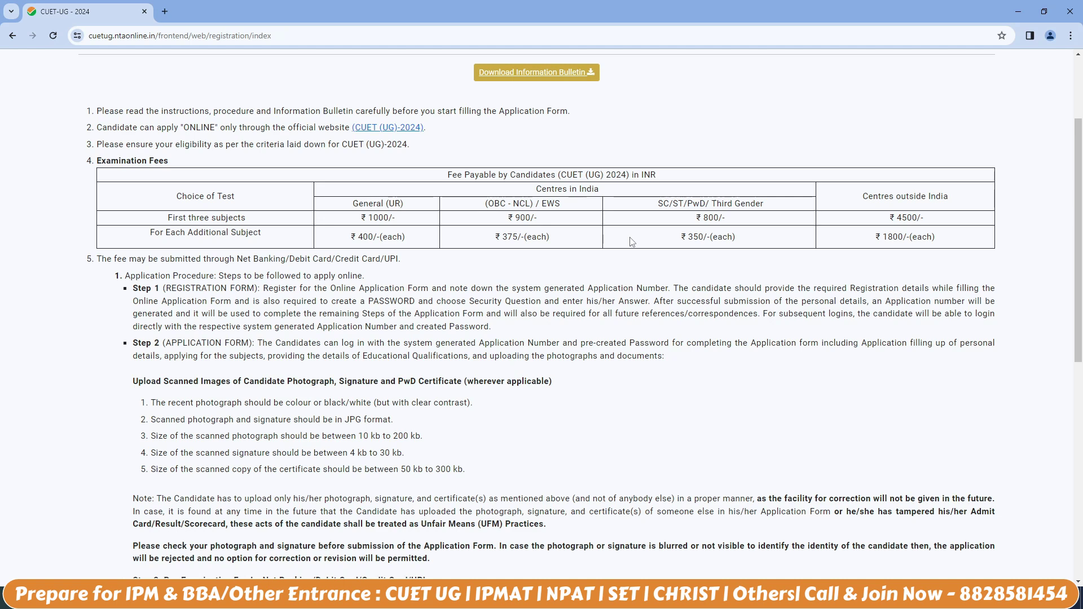
{"action": "left_click_drag", "start_coordinate": [1078, 209], "coordinate": [1081, 420]}
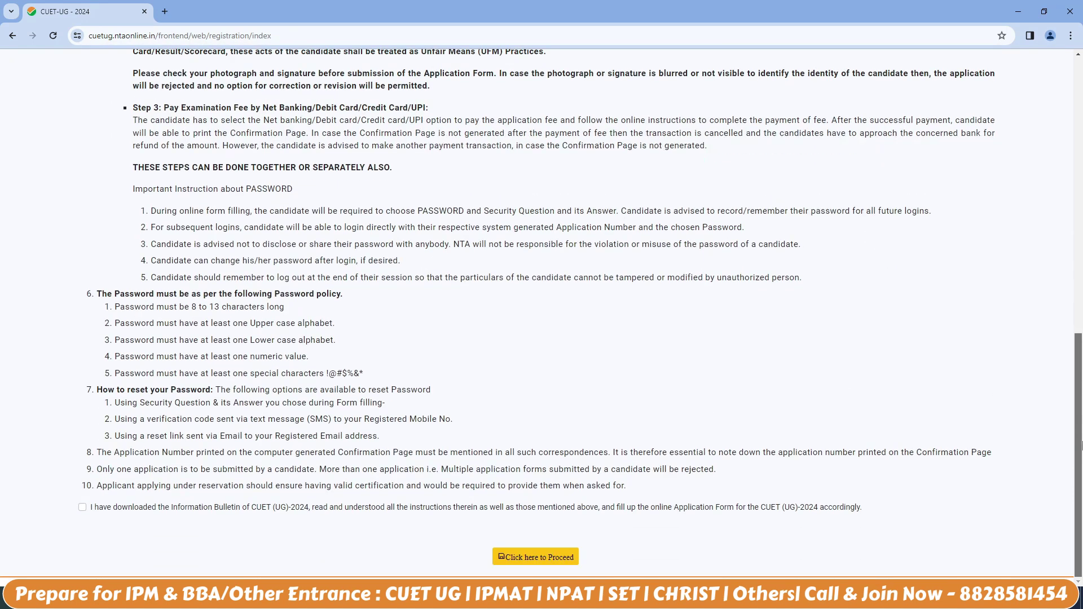
{"action": "left_click", "coordinate": [82, 507]}
Proceed from the instructions to the Login and Identification page.
{"action": "left_click", "coordinate": [536, 558]}
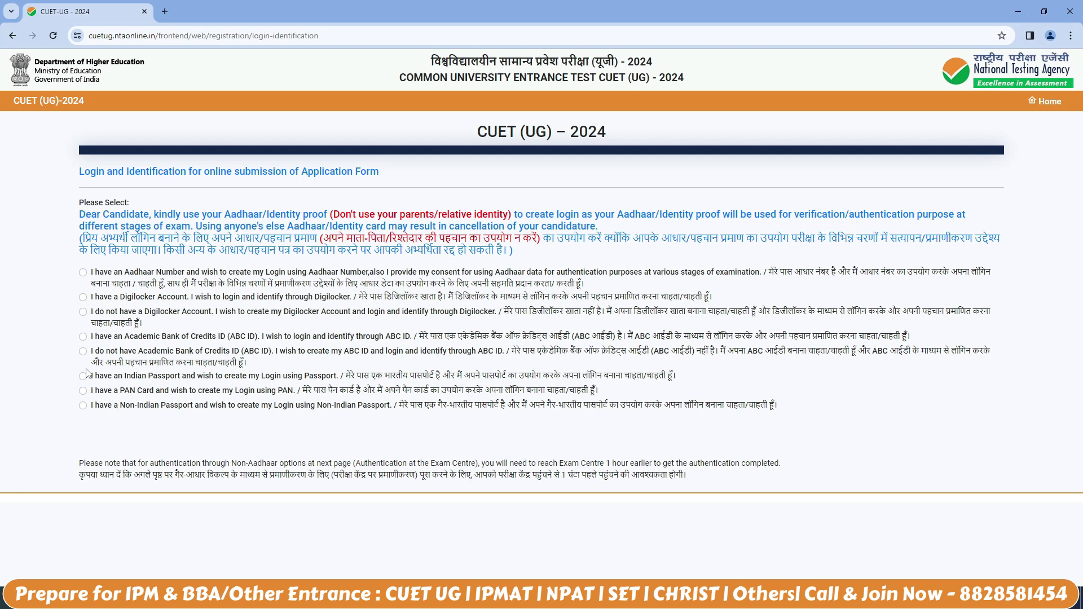
Choose Aadhaar as the login identity, enter the Aadhaar number, and request its OTP.
{"action": "left_click", "coordinate": [83, 273]}
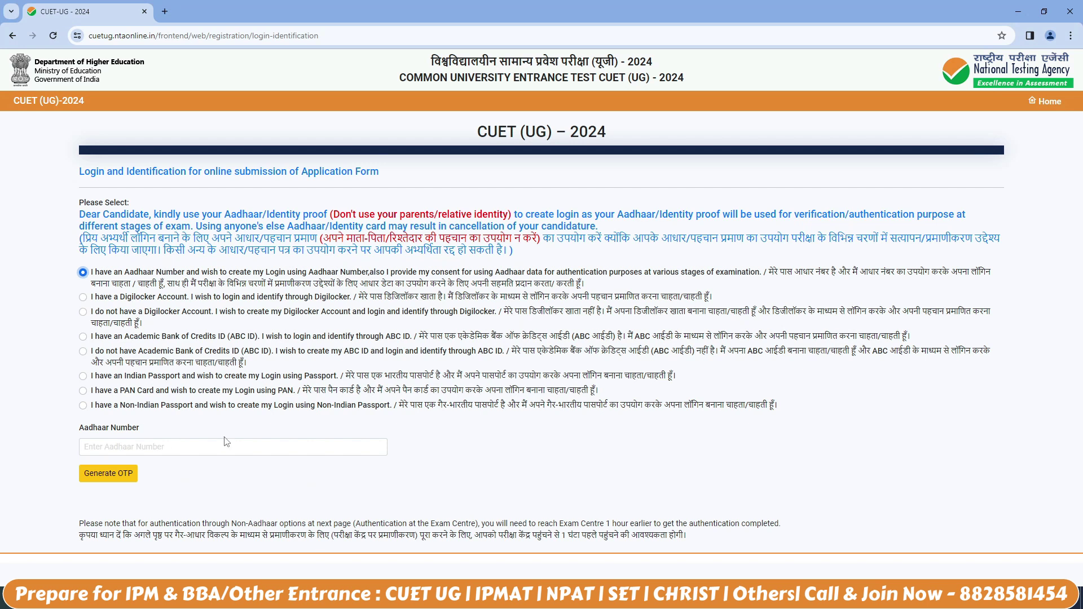
{"action": "key", "text": "Tab"}
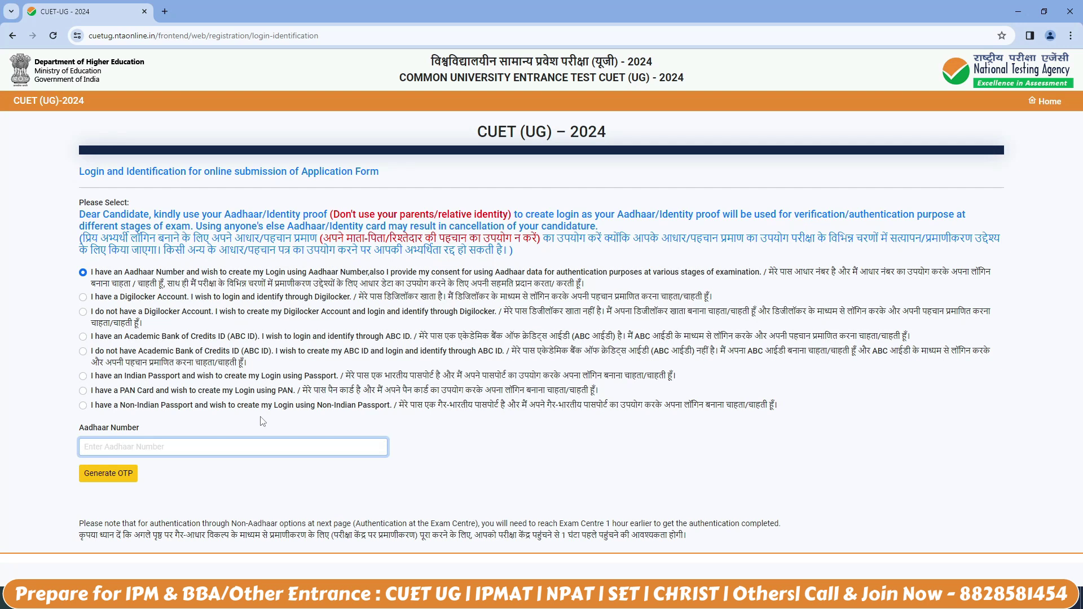
{"action": "left_click", "coordinate": [121, 478]}
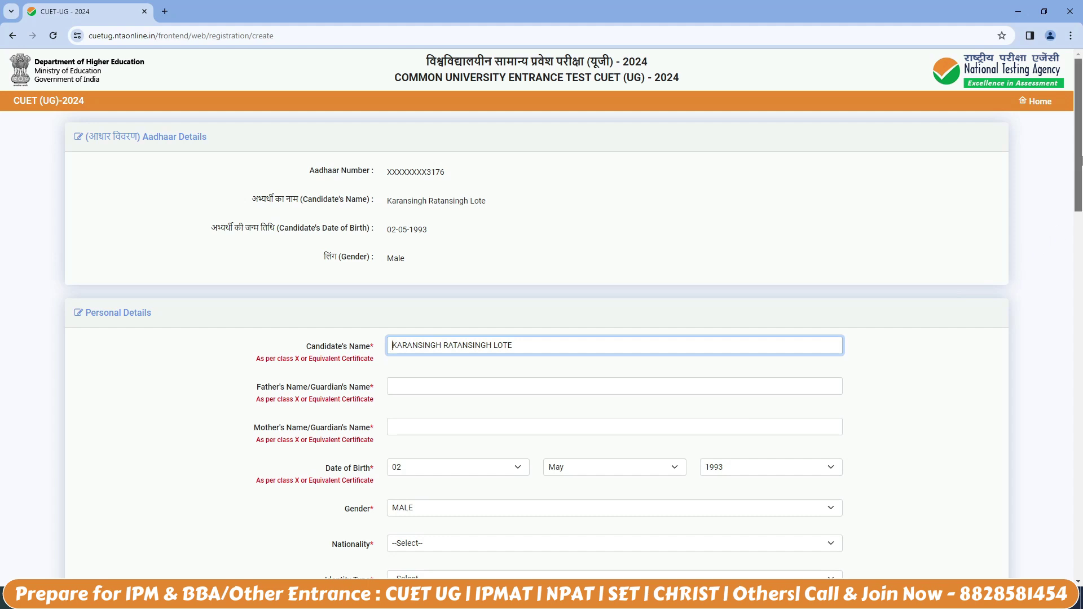
In the personal details, choose INDIAN nationality and PAN CARD as the identity type.
{"action": "scroll", "coordinate": [1080, 218], "scroll_direction": "down", "scroll_amount": 4}
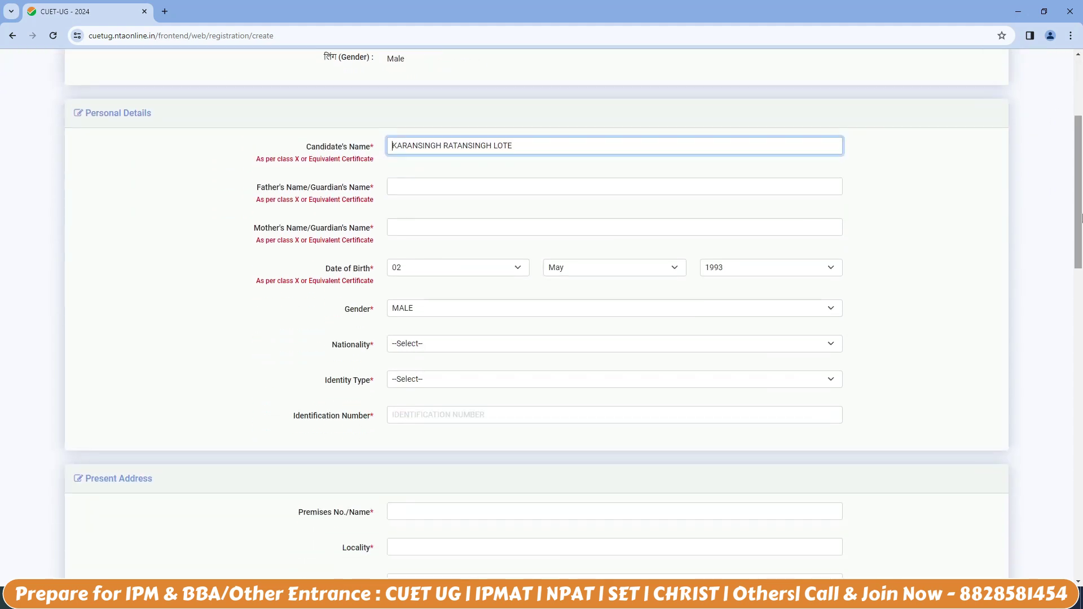
{"action": "scroll", "coordinate": [1080, 195], "scroll_direction": "down", "scroll_amount": 2}
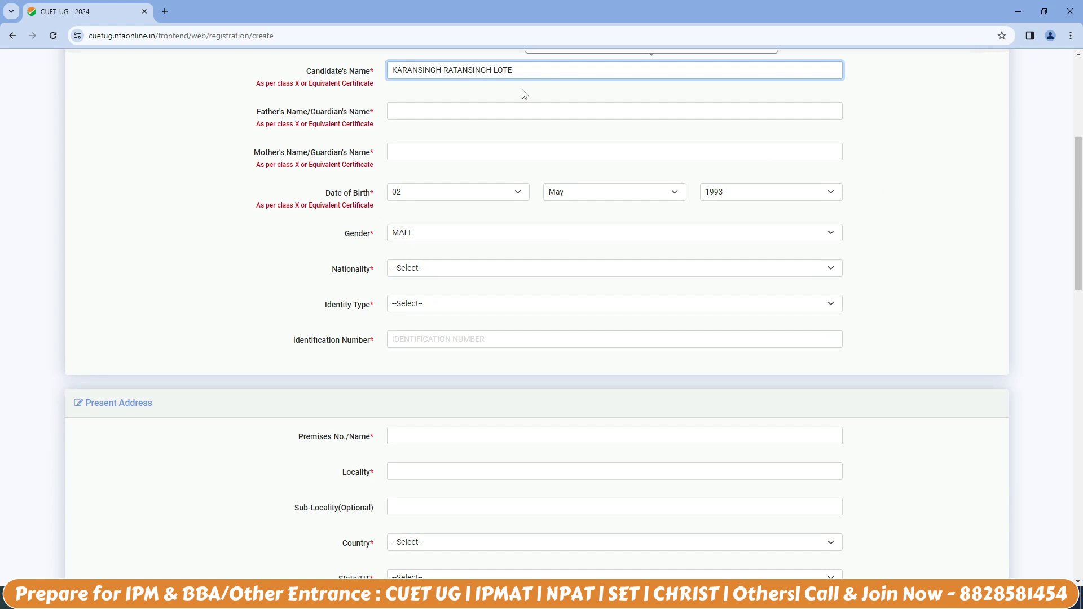
{"action": "scroll", "coordinate": [466, 90], "scroll_direction": "down", "scroll_amount": 1}
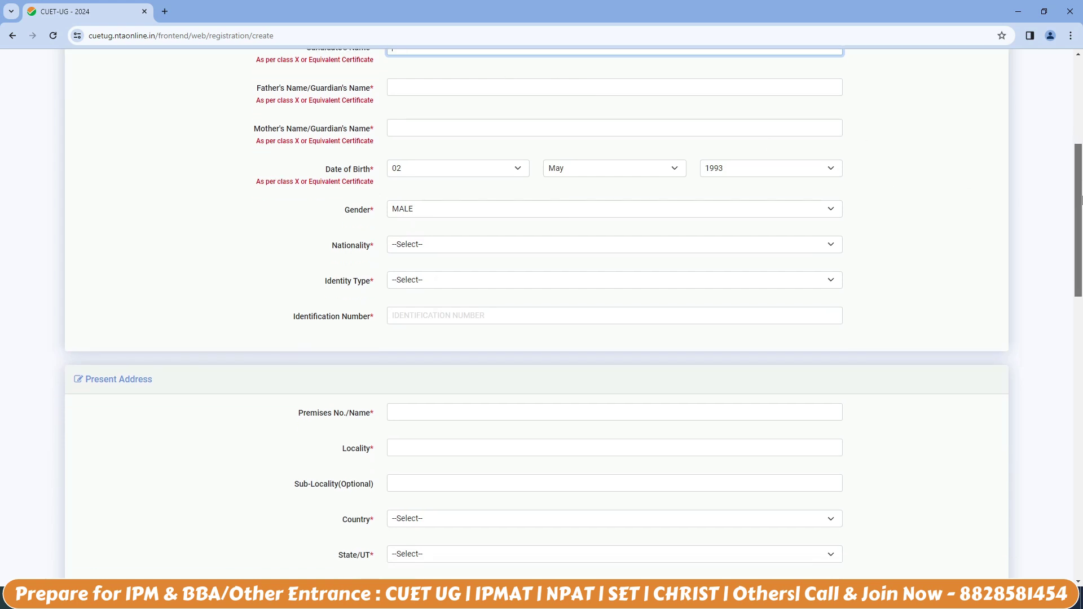
{"action": "scroll", "coordinate": [466, 91], "scroll_direction": "down", "scroll_amount": 2}
{"action": "left_click", "coordinate": [553, 151]}
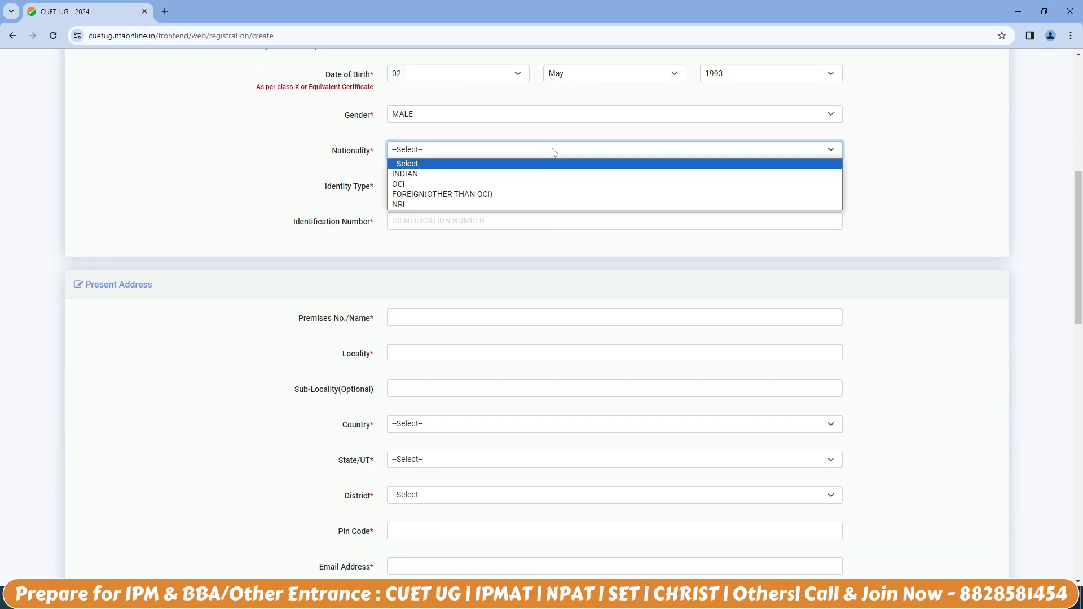
{"action": "left_click", "coordinate": [531, 176]}
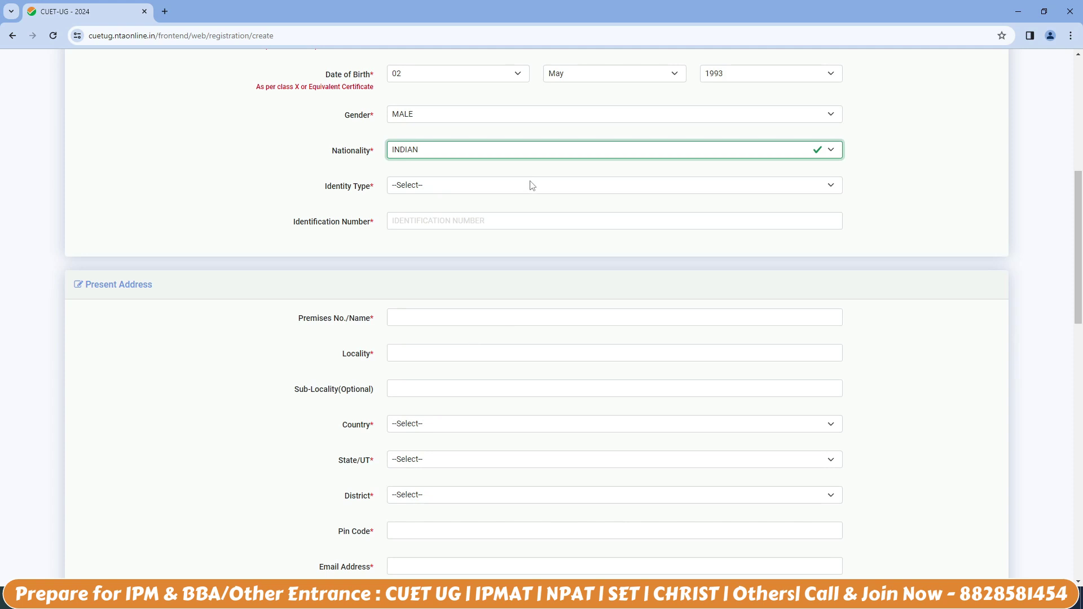
{"action": "left_click", "coordinate": [530, 187]}
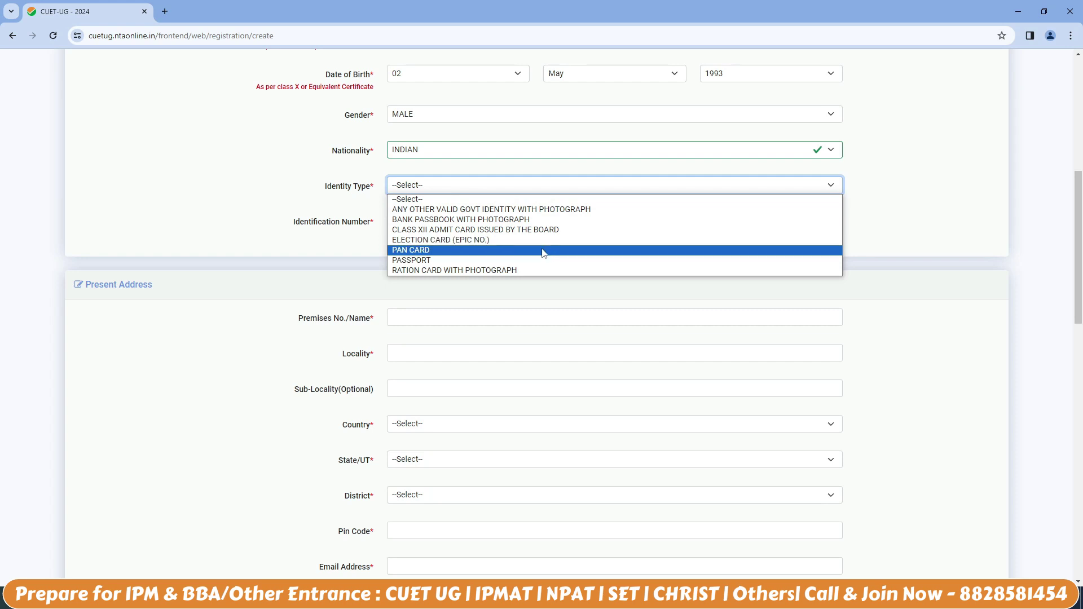
{"action": "left_click", "coordinate": [543, 252]}
{"action": "left_click", "coordinate": [555, 220]}
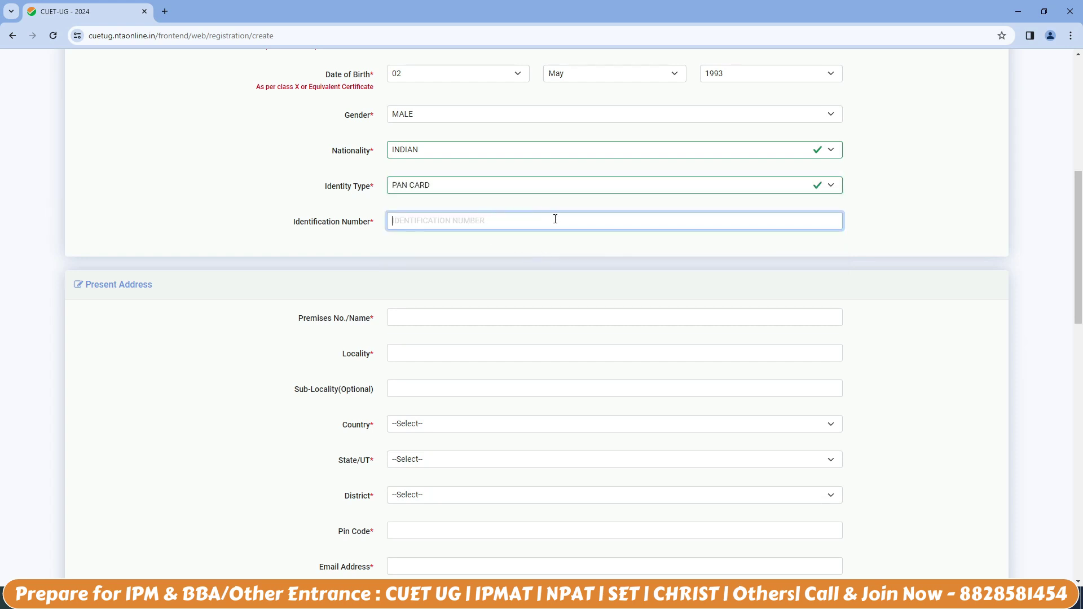
Enter the present address premises and locality lines.
{"action": "scroll", "coordinate": [563, 216], "scroll_direction": "down", "scroll_amount": 4}
{"action": "left_click", "coordinate": [500, 94]}
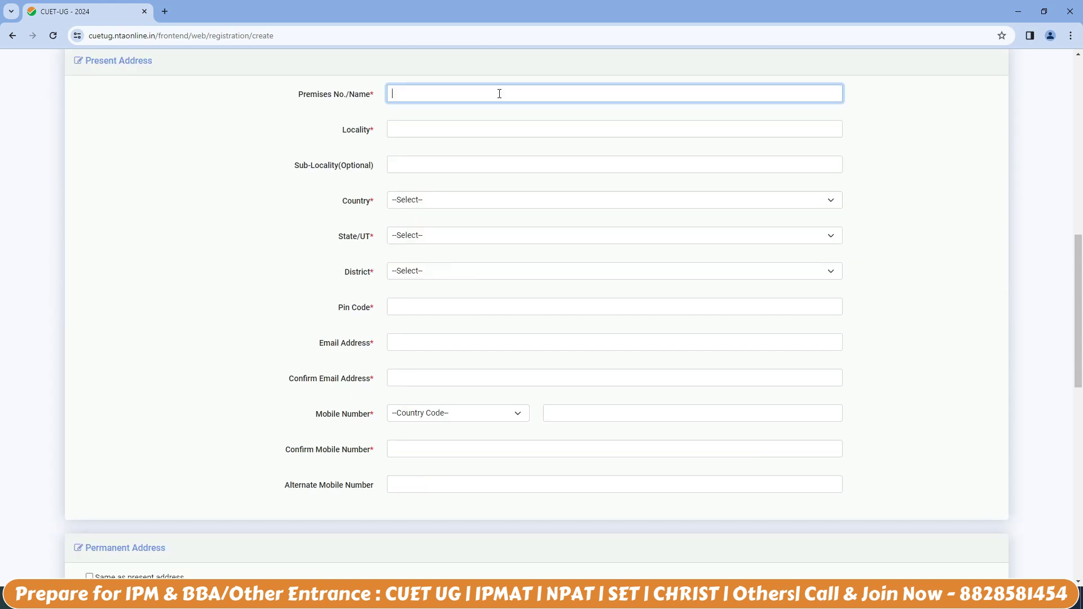
{"action": "left_click", "coordinate": [505, 130]}
{"action": "type", "text": "VASA"}
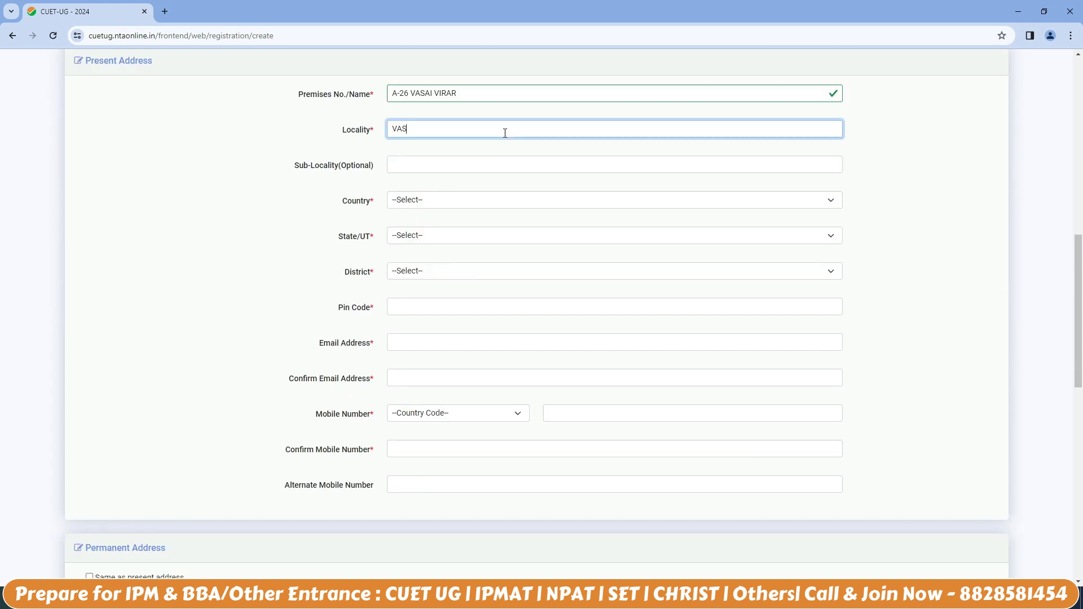
{"action": "left_click", "coordinate": [520, 184]}
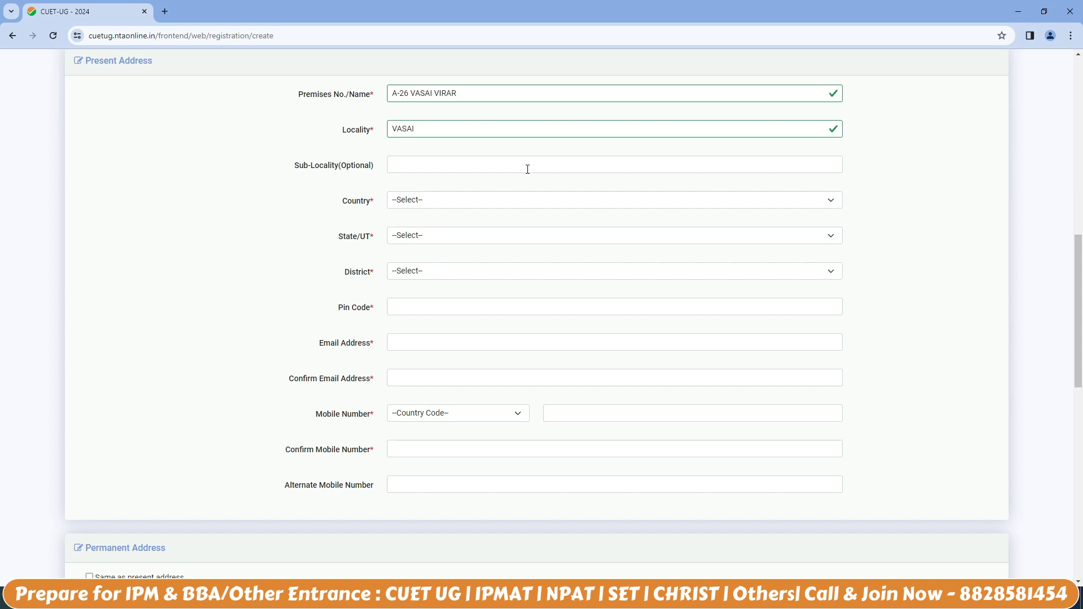
Set the address country to INDIA, pick the state and district, and enter the PIN code.
{"action": "left_click", "coordinate": [546, 201]}
{"action": "type", "text": "india"}
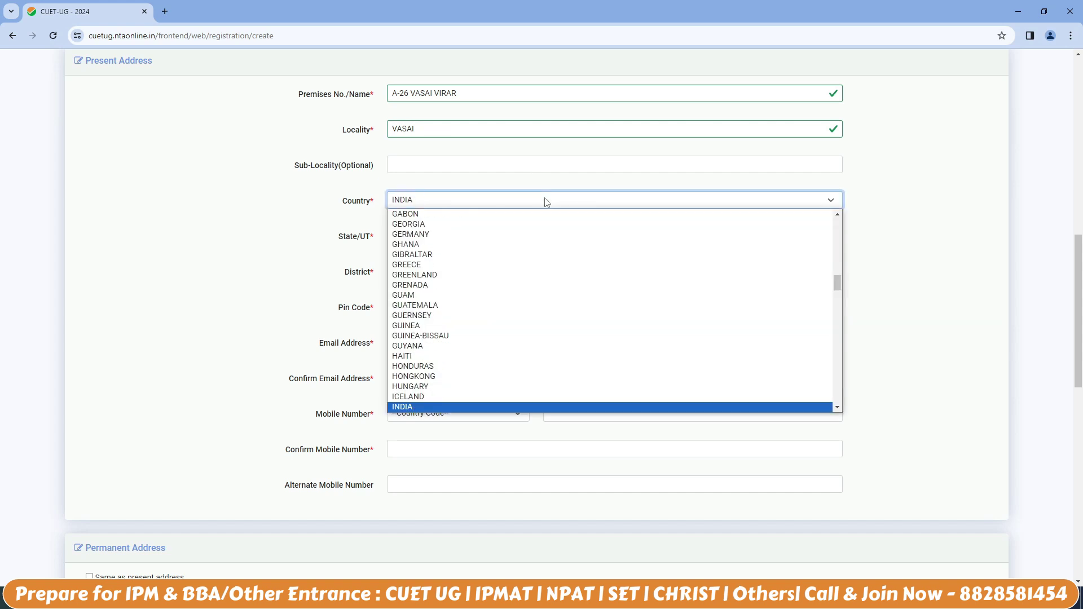
{"action": "left_click", "coordinate": [510, 407]}
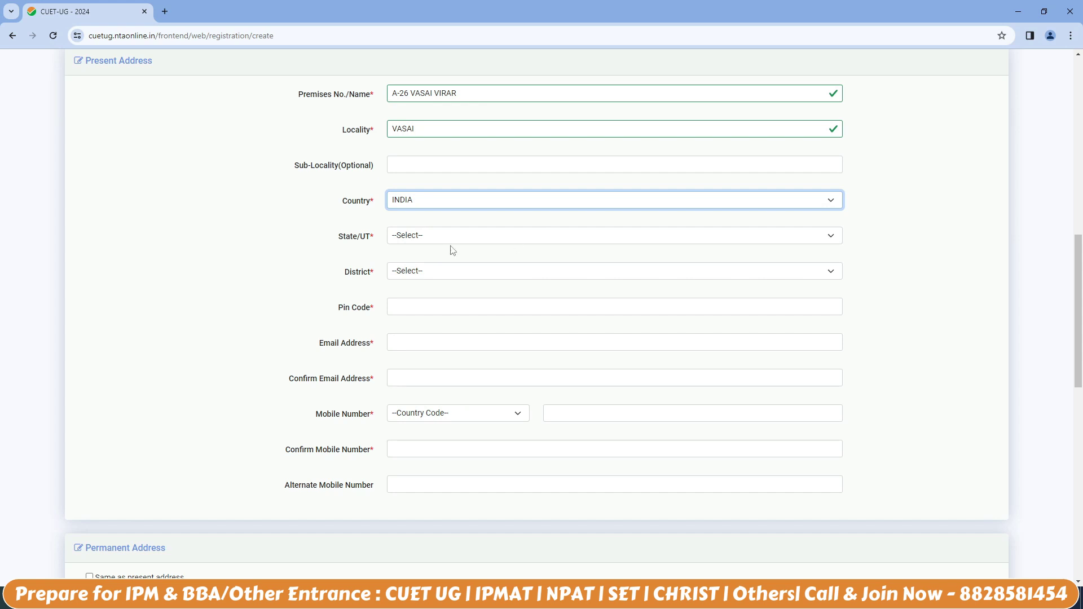
{"action": "key", "text": "Tab"}
{"action": "type", "text": "maha"}
{"action": "scroll", "coordinate": [612, 239], "scroll_direction": "down", "scroll_amount": 1}
{"action": "left_click", "coordinate": [605, 244]}
{"action": "type", "text": "p"}
{"action": "left_click", "coordinate": [500, 281]}
{"action": "type", "text": "4"}
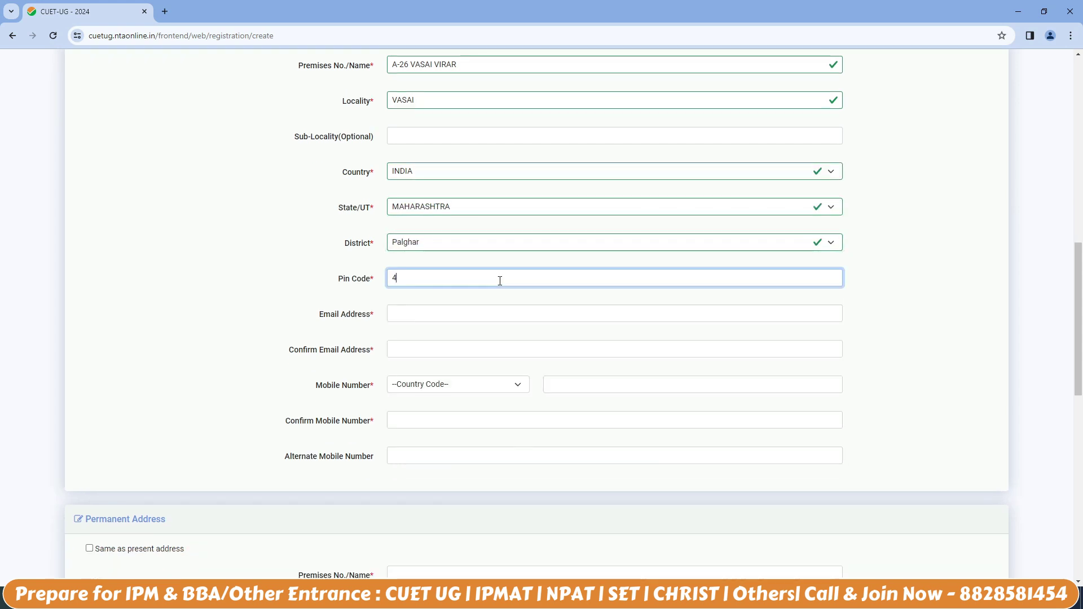
{"action": "type", "text": "01209"}
Enter and confirm the email address and mobile number so both validate.
{"action": "key", "text": "Tab"}
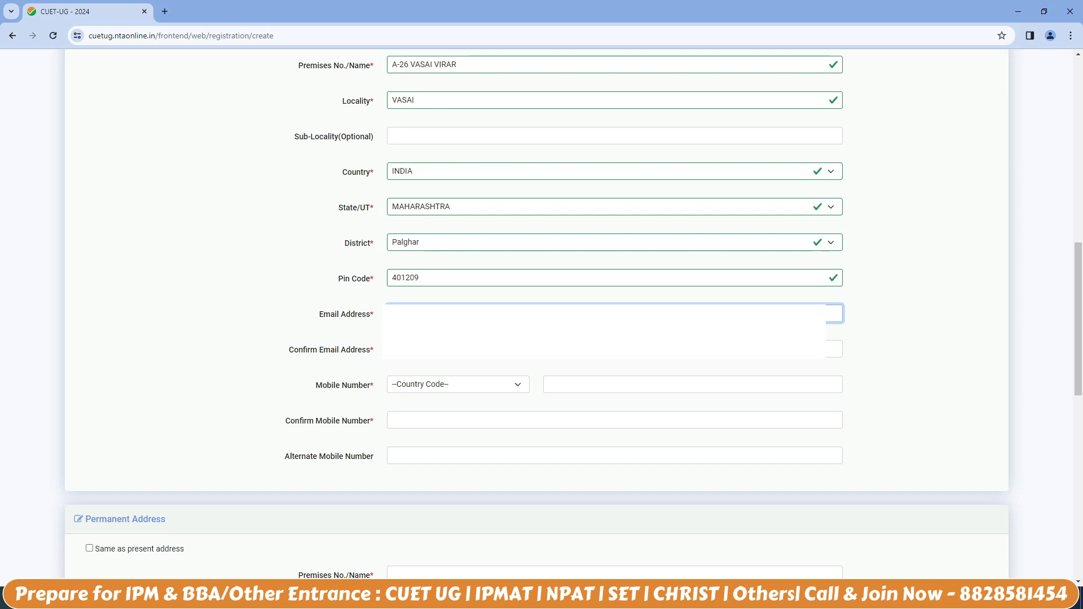
{"action": "left_click", "coordinate": [834, 349]}
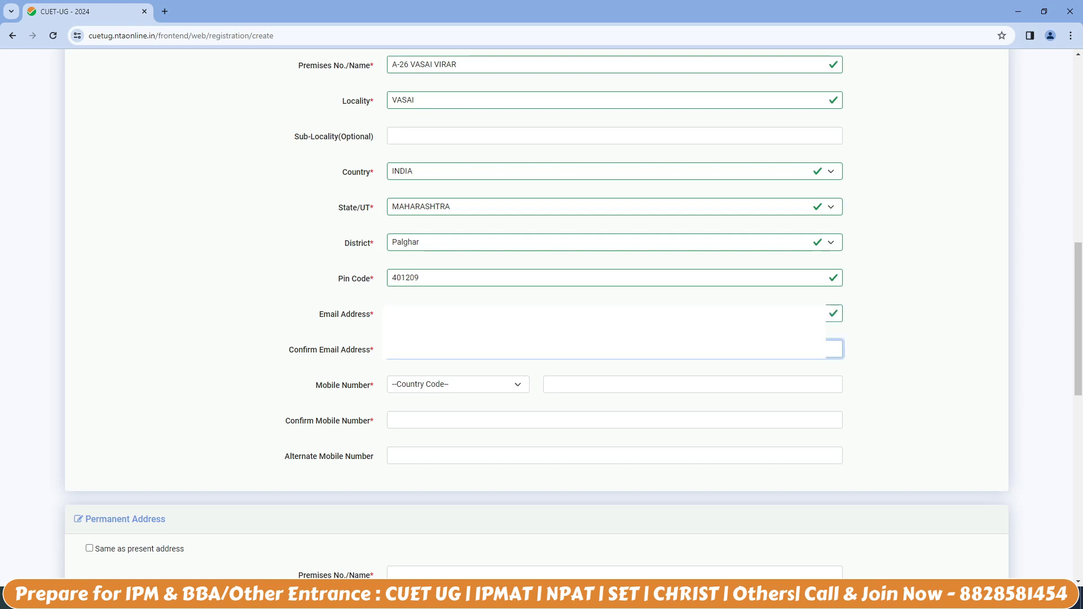
{"action": "left_click", "coordinate": [479, 386]}
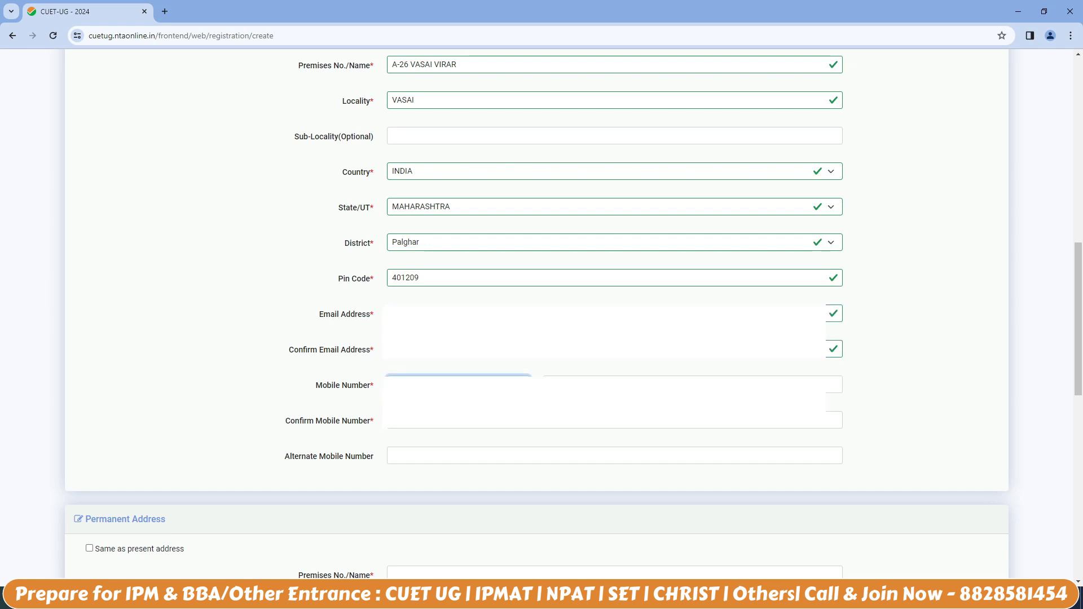
{"action": "left_click", "coordinate": [562, 375]}
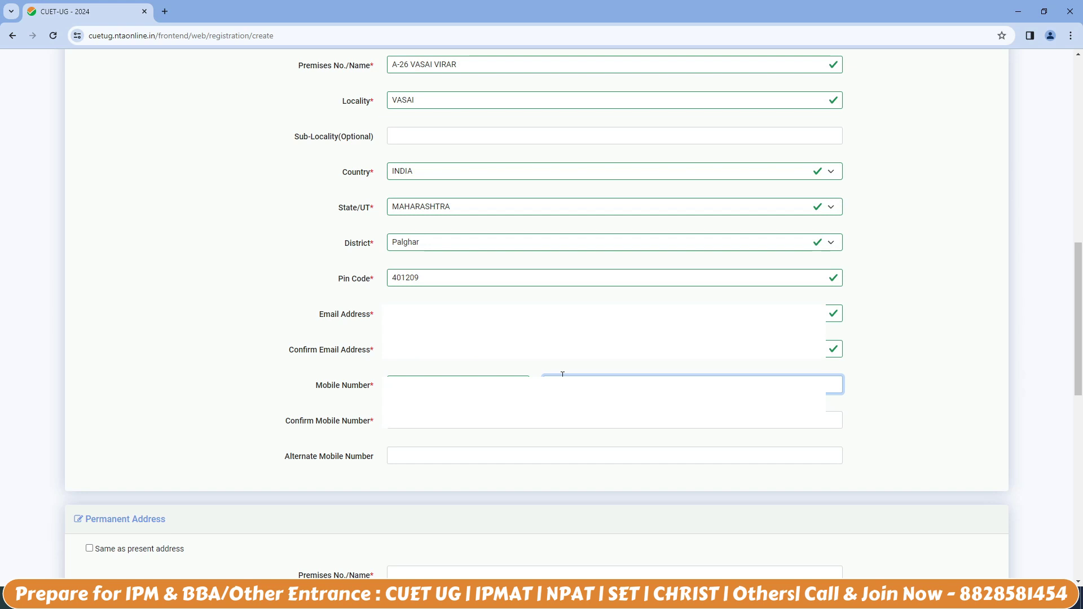
{"action": "key", "text": "Tab"}
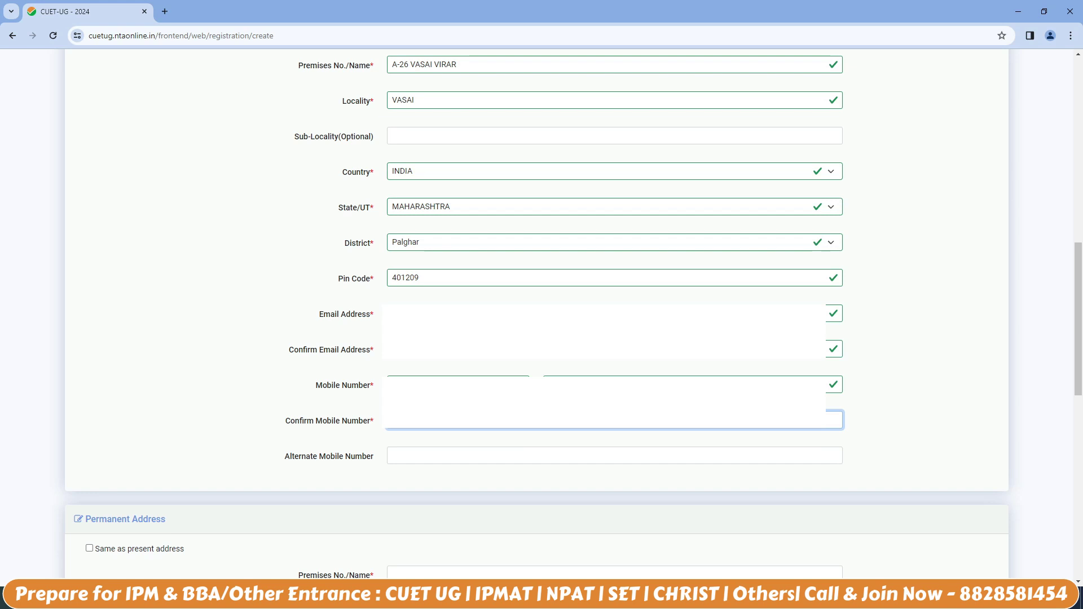
{"action": "left_click", "coordinate": [924, 423]}
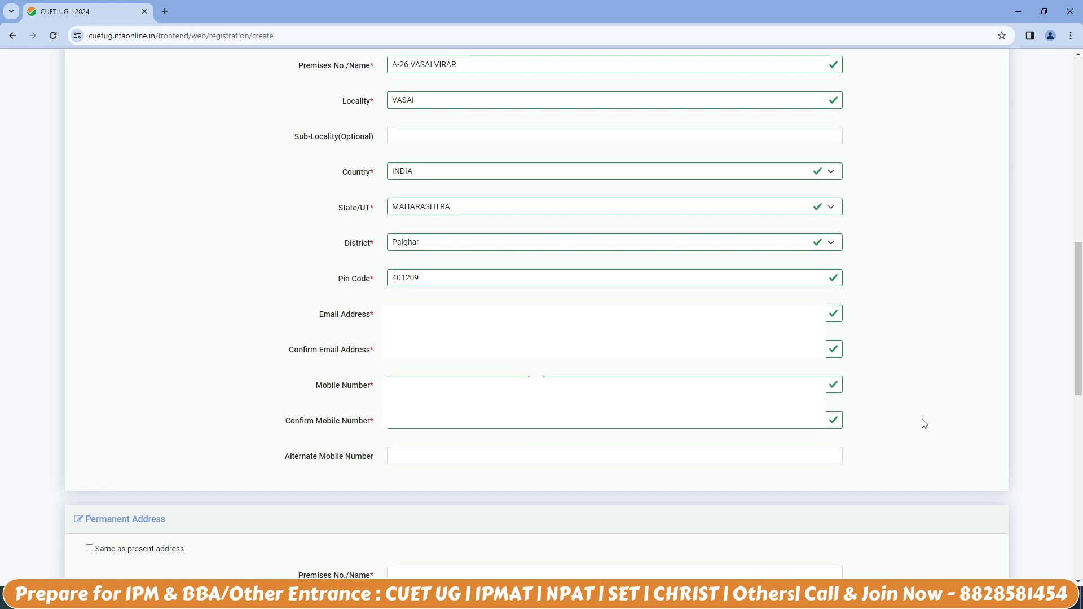
{"action": "left_click_drag", "start_coordinate": [1079, 336], "coordinate": [1081, 457]}
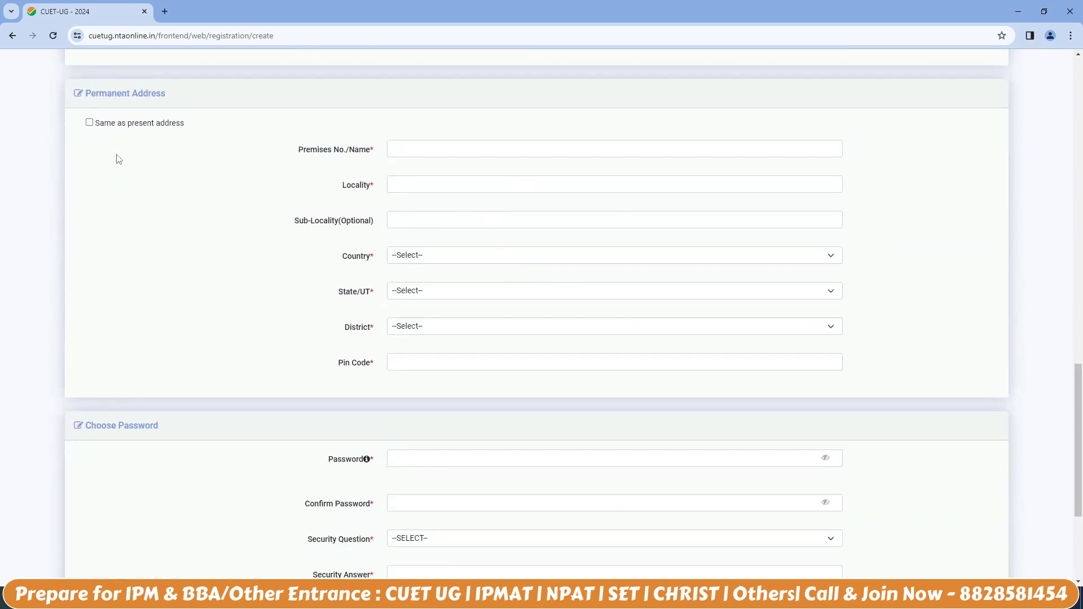
Copy the present address as permanent and enter the account password.
{"action": "left_click", "coordinate": [89, 122]}
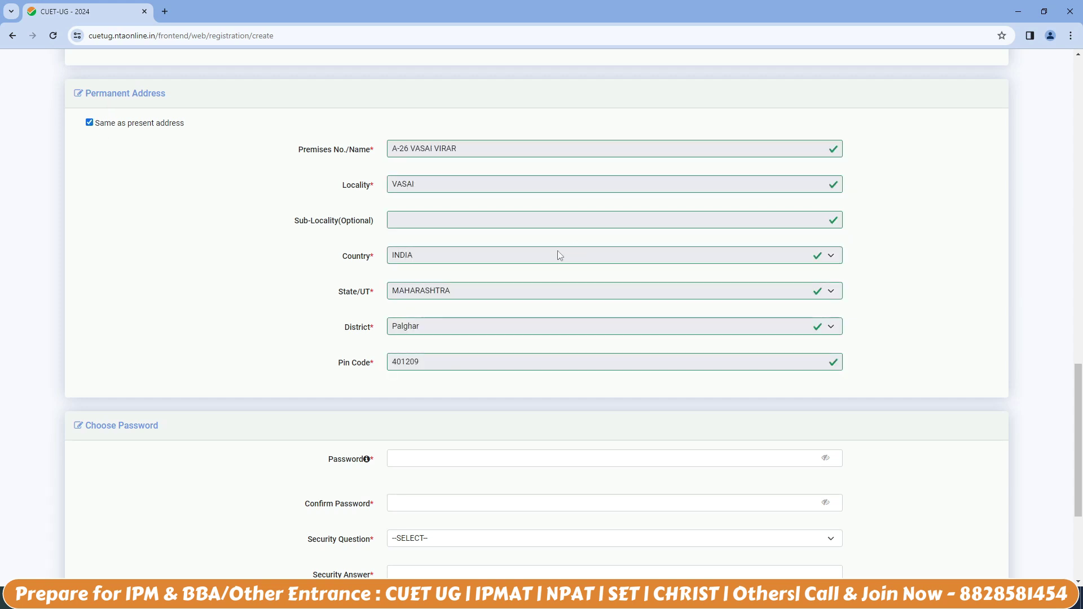
{"action": "scroll", "coordinate": [1053, 304], "scroll_direction": "down", "scroll_amount": 4}
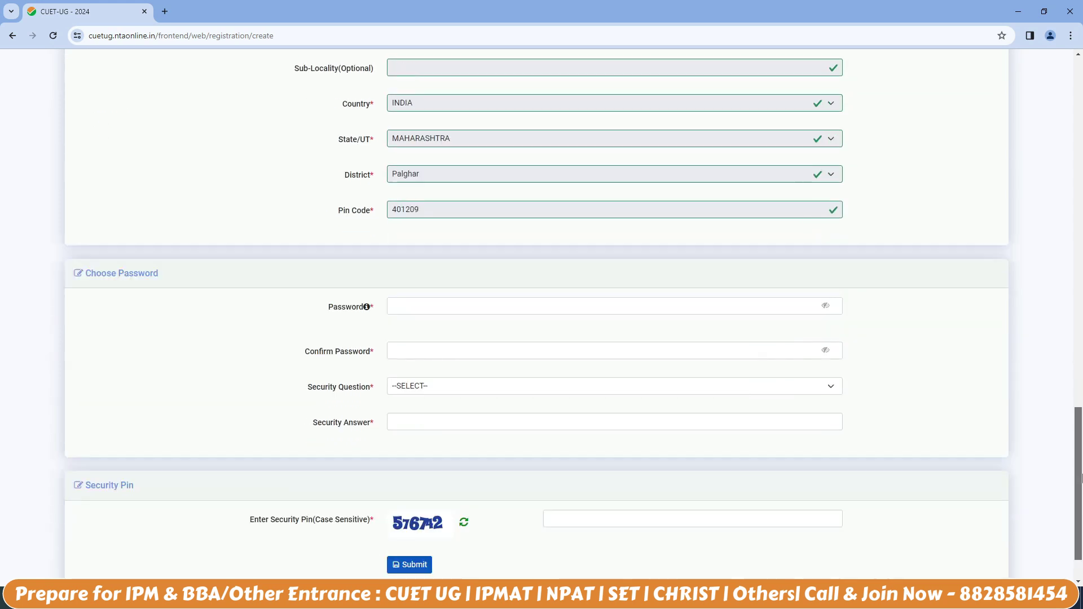
{"action": "left_click", "coordinate": [495, 248]}
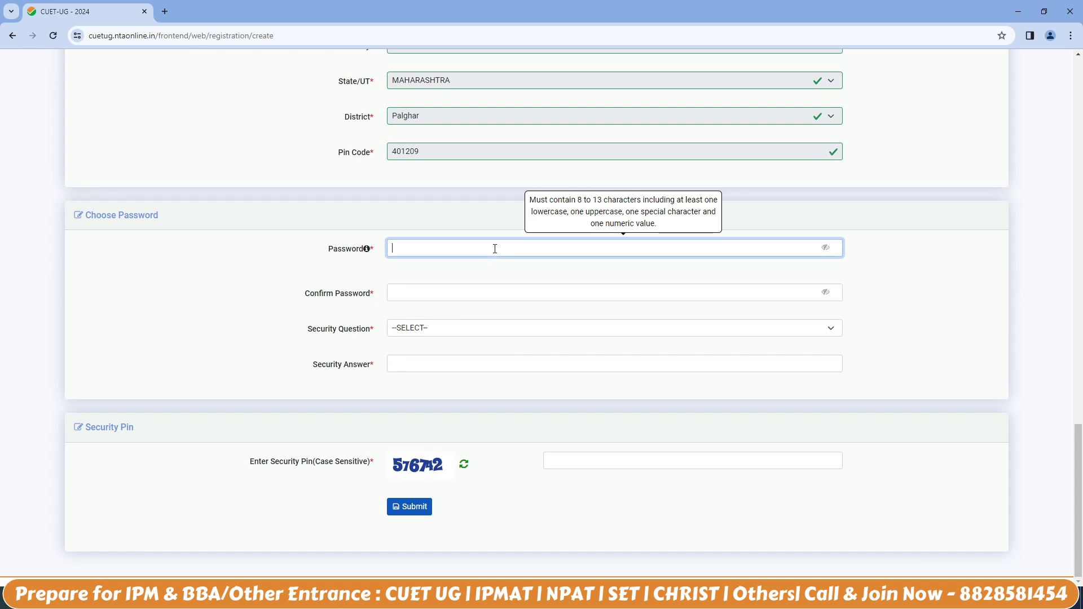
{"action": "mouse_move", "coordinate": [534, 250]}
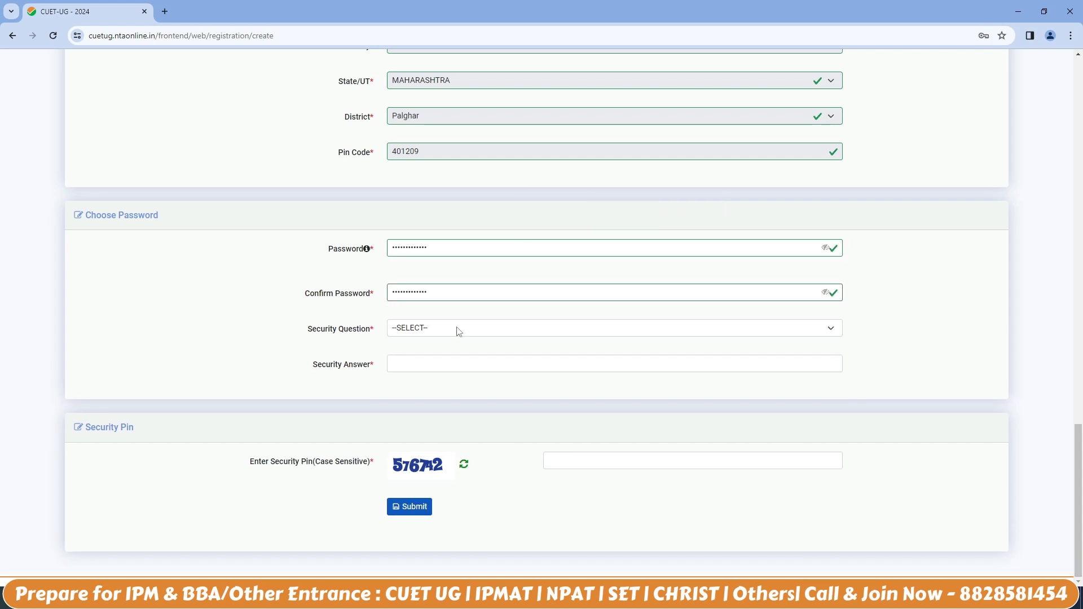
Choose the first-school security question, enter its answer and security pin, and submit.
{"action": "left_click", "coordinate": [458, 331]}
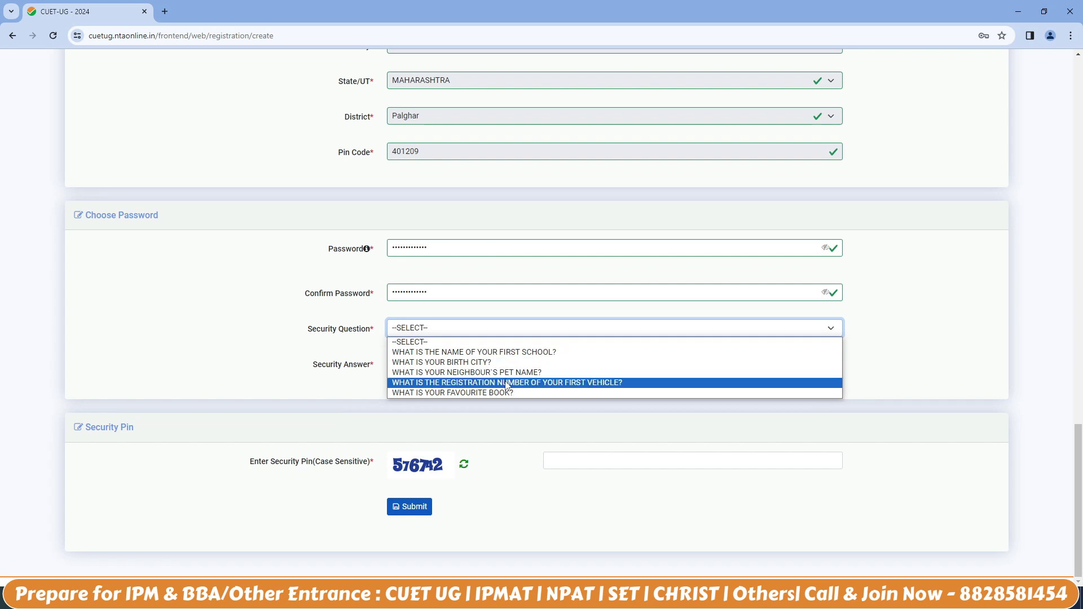
{"action": "left_click", "coordinate": [519, 353]}
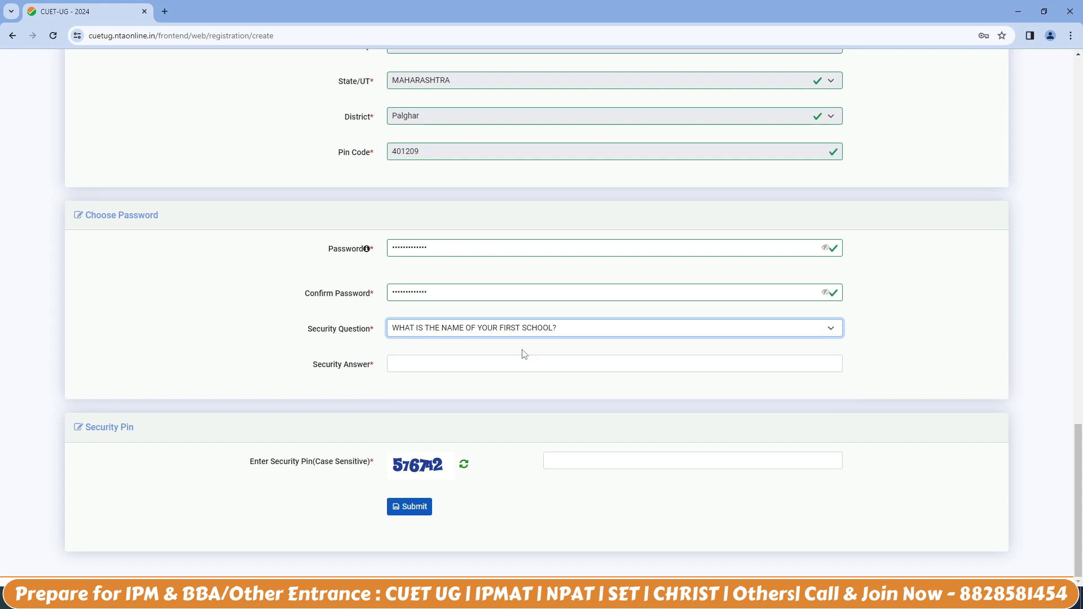
{"action": "left_click", "coordinate": [518, 361]}
{"action": "left_click", "coordinate": [608, 466]}
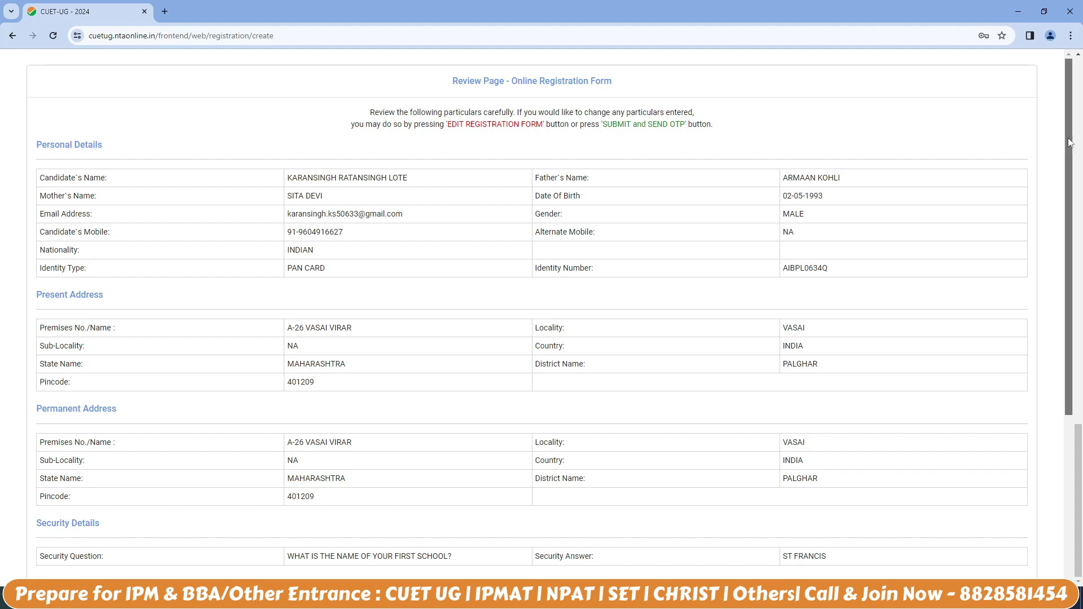
Mark all eight checklist items verified: names, gender, birth date, mobile, email, address.
{"action": "scroll", "coordinate": [1069, 142], "scroll_direction": "down", "scroll_amount": 5}
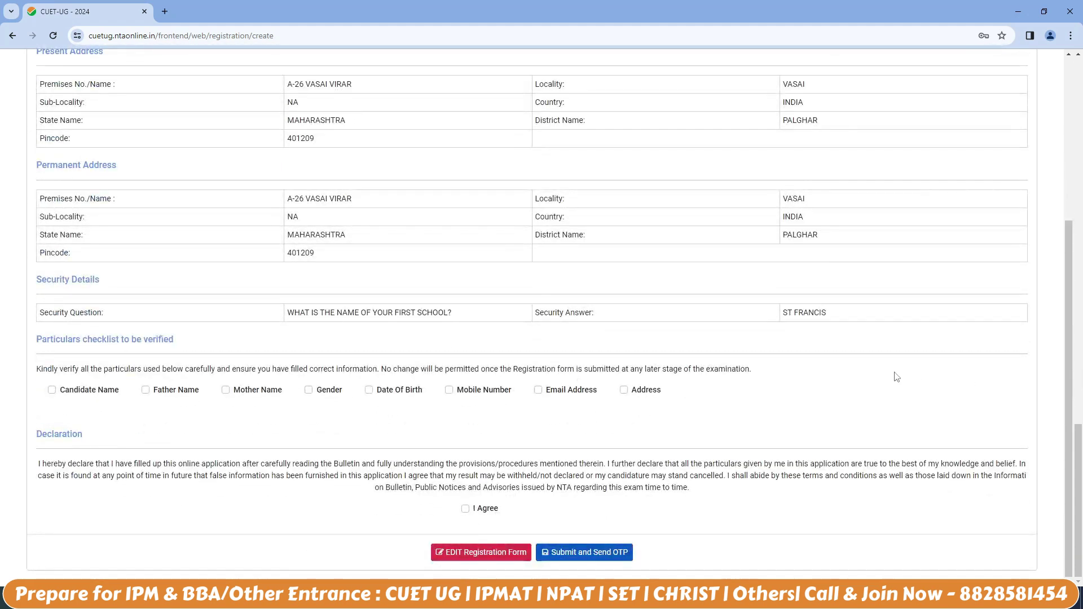
{"action": "left_click", "coordinate": [53, 390]}
{"action": "left_click", "coordinate": [145, 390]}
{"action": "left_click", "coordinate": [226, 390]}
{"action": "left_click", "coordinate": [308, 390]}
{"action": "left_click", "coordinate": [369, 391]}
{"action": "left_click", "coordinate": [449, 390]}
{"action": "left_click", "coordinate": [538, 390]}
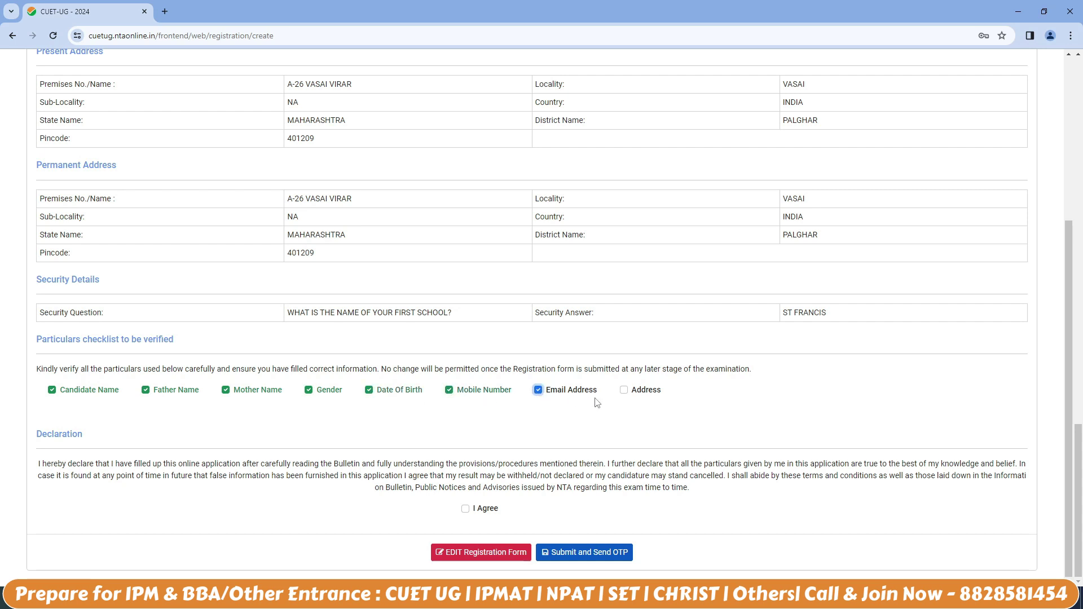
{"action": "left_click", "coordinate": [624, 391]}
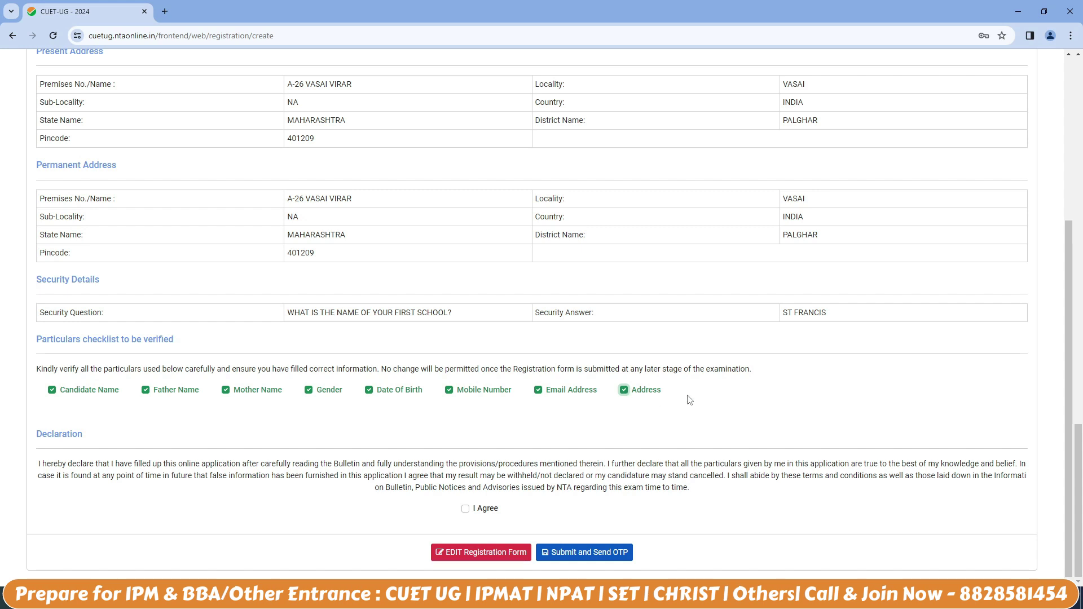
Accept the I Agree declaration and choose Submit and Send OTP.
{"action": "left_click", "coordinate": [473, 515]}
{"action": "left_click", "coordinate": [472, 511]}
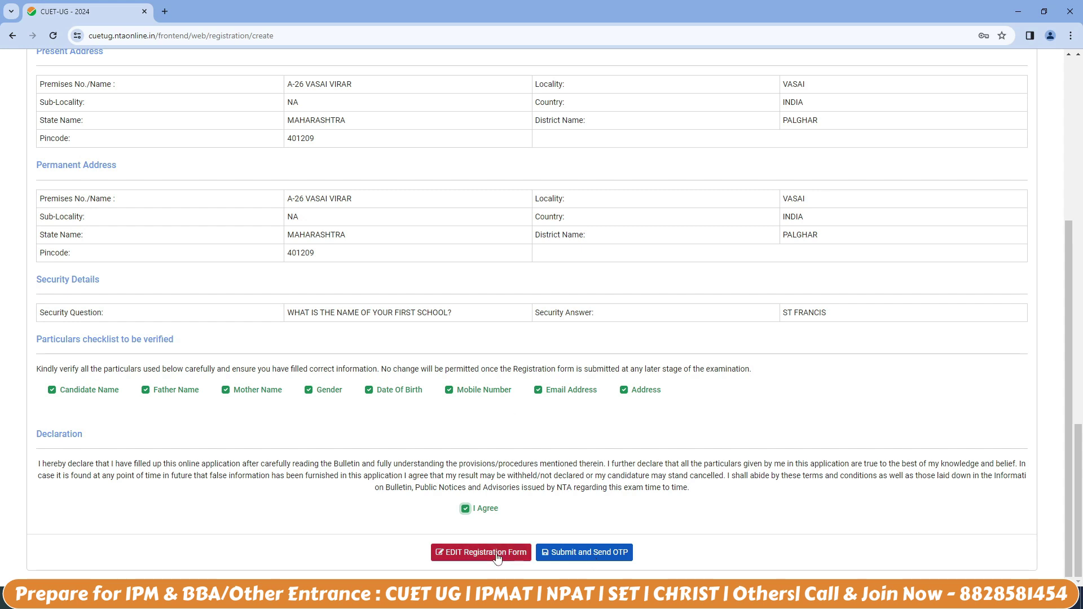
{"action": "left_click", "coordinate": [583, 552]}
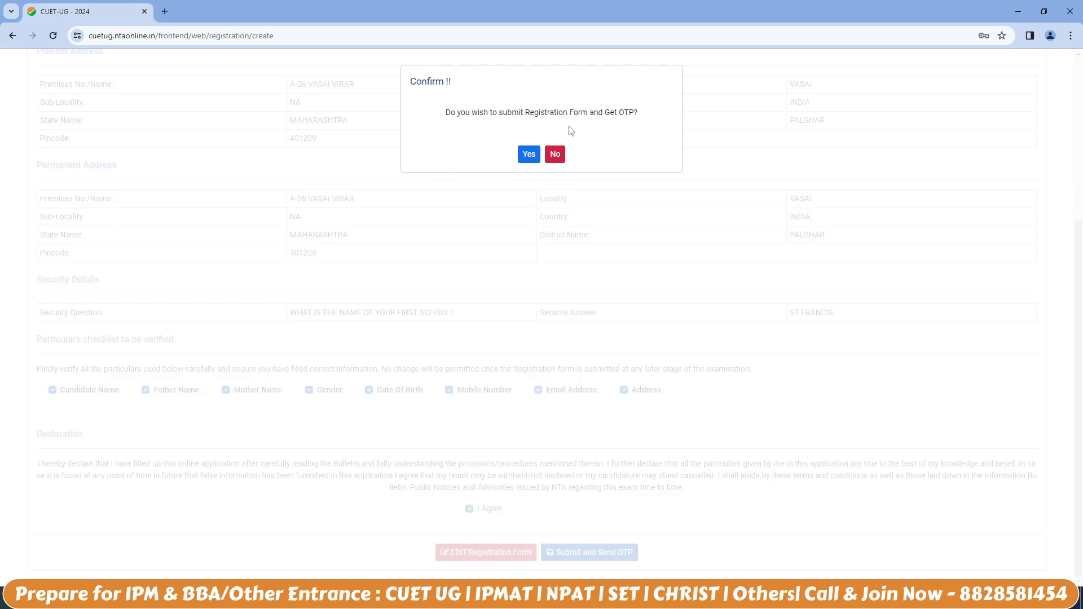
Confirm the registration submission and enter the emailed OTP code.
{"action": "left_click", "coordinate": [529, 154]}
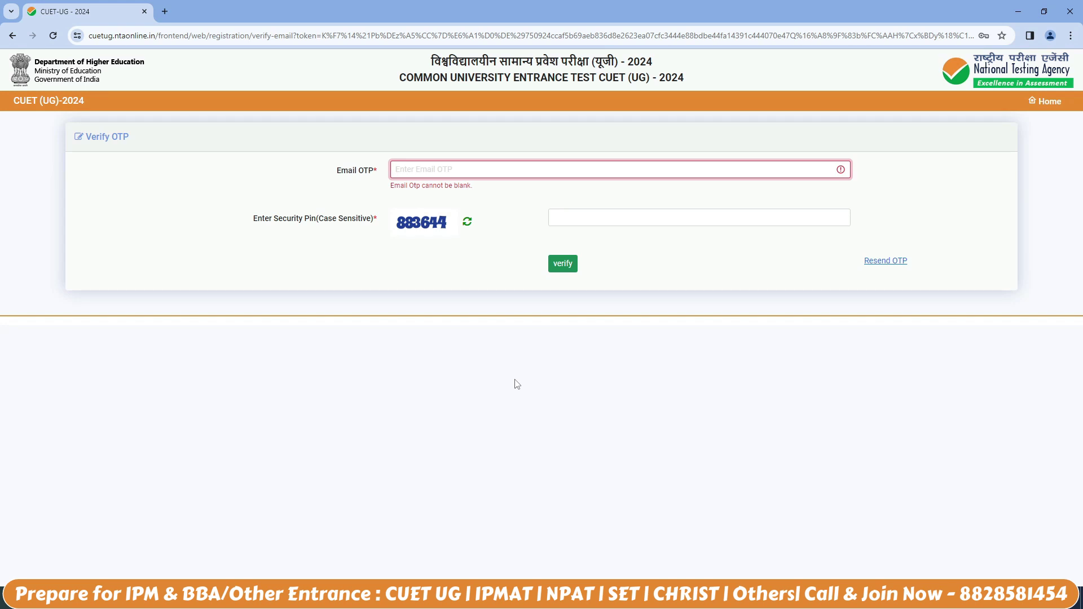
{"action": "left_click", "coordinate": [641, 220]}
Enter the security pin to verify the OTP, then open Personal Details from the application overview.
{"action": "left_click", "coordinate": [561, 256]}
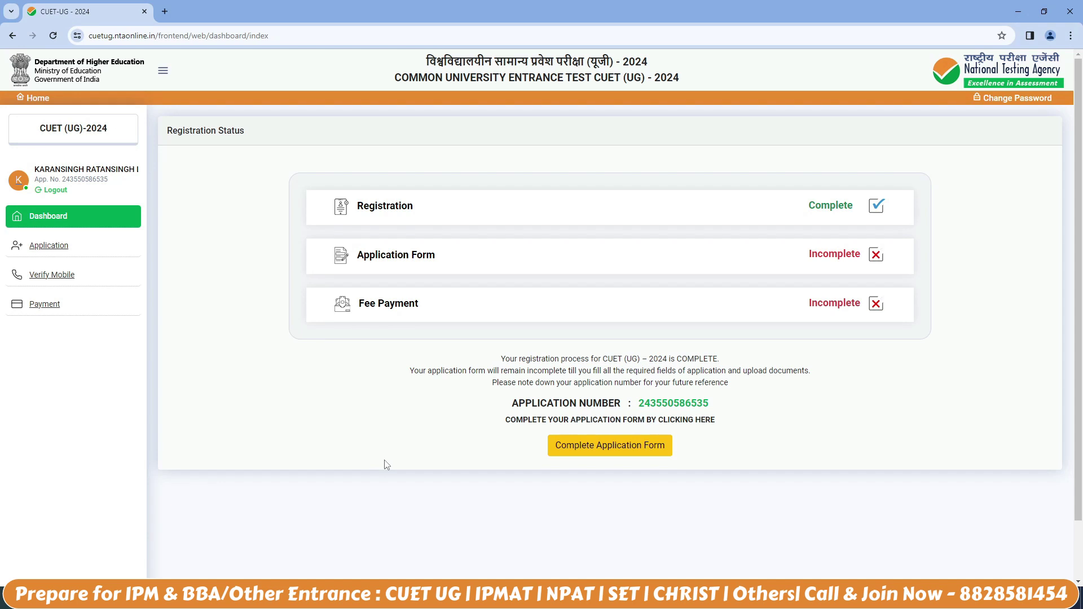
{"action": "left_click", "coordinate": [66, 246]}
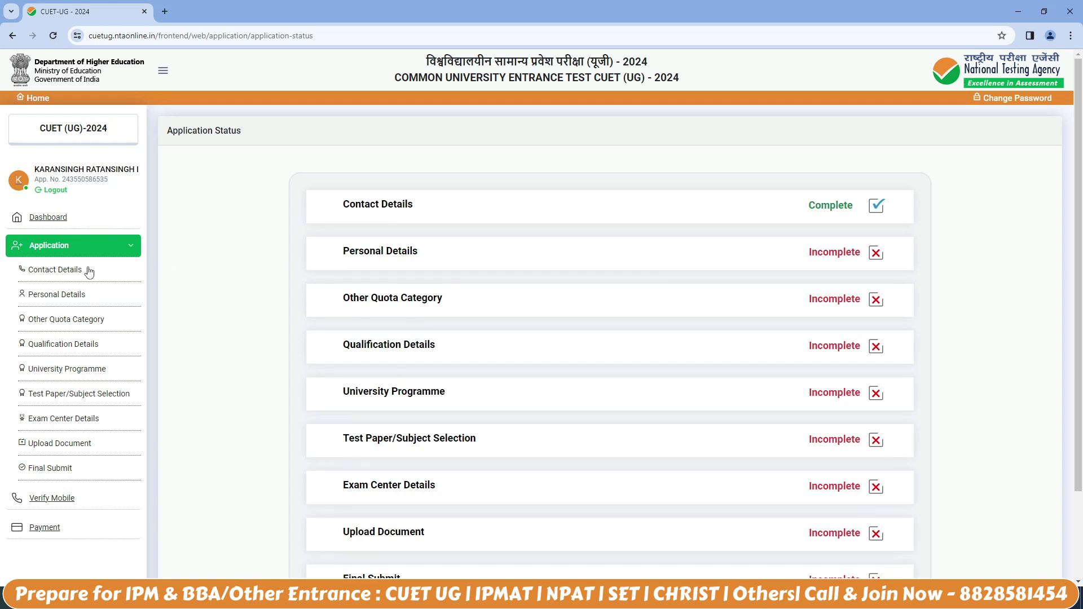
{"action": "left_click", "coordinate": [70, 295]}
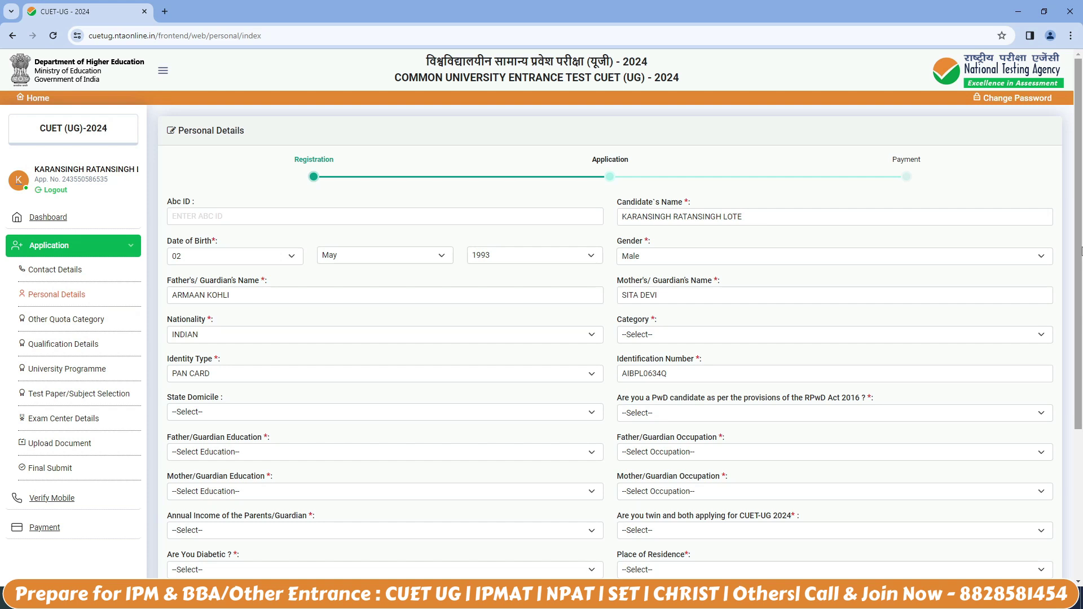
Set Category to GENERAL, State Domicile to MAHARASHTRA, and PwD to No.
{"action": "left_click", "coordinate": [894, 335]}
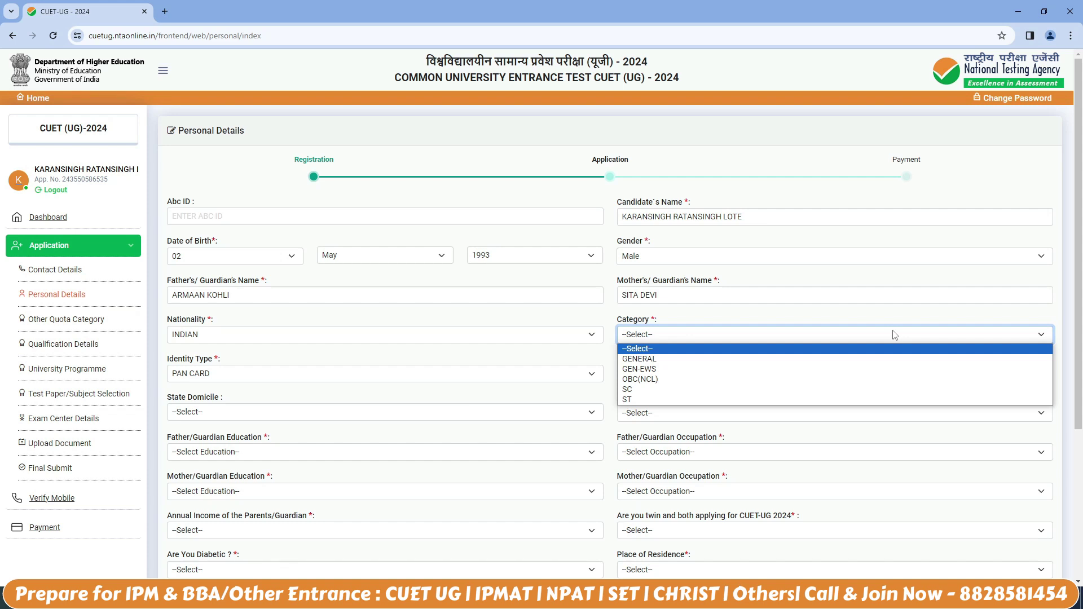
{"action": "left_click", "coordinate": [716, 359]}
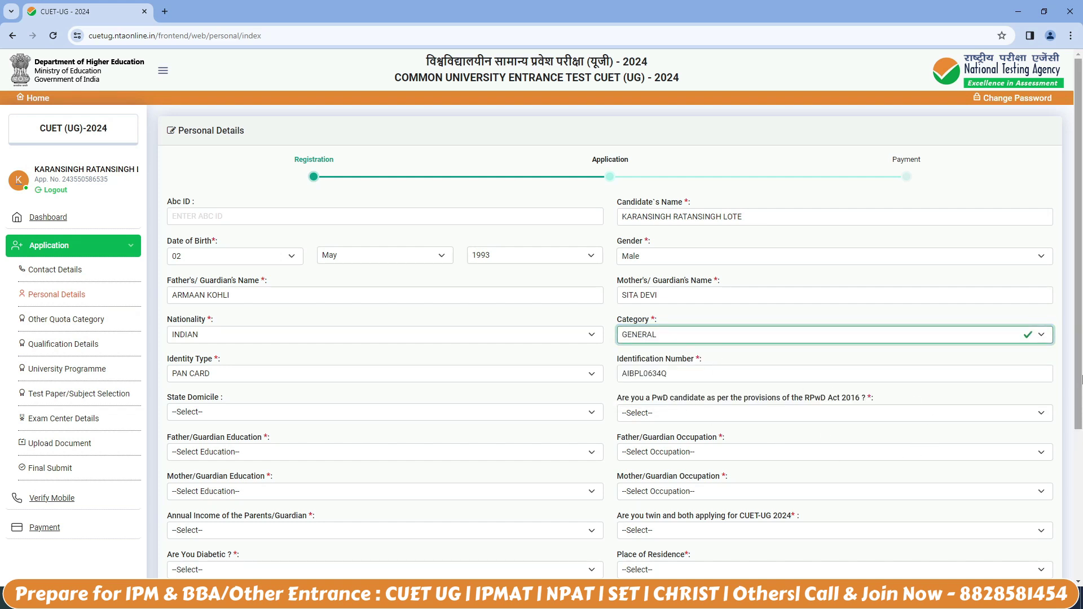
{"action": "left_click", "coordinate": [343, 412]}
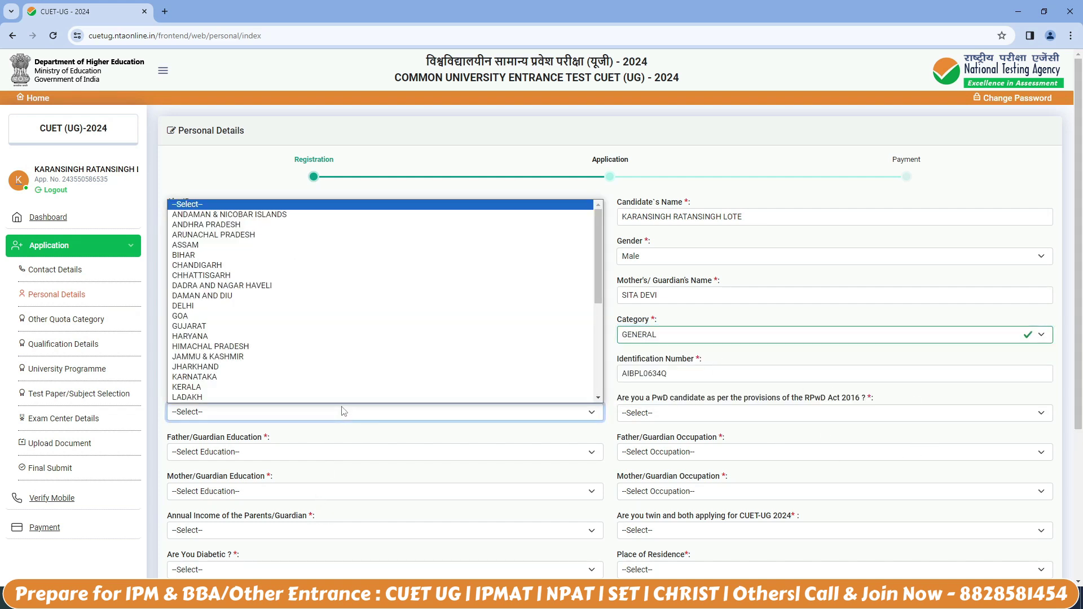
{"action": "type", "text": "mah"}
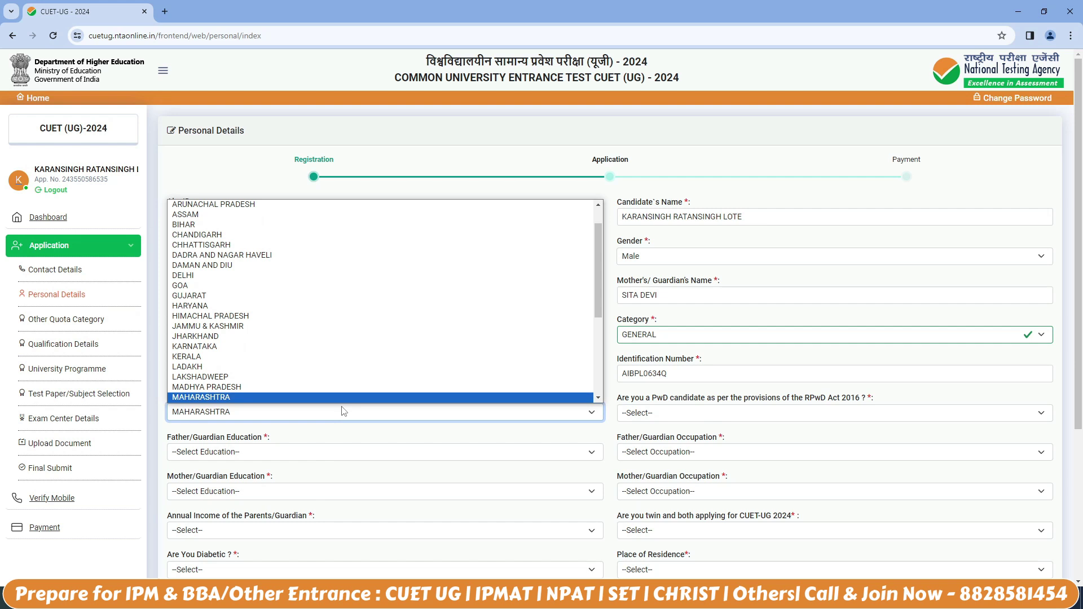
{"action": "left_click", "coordinate": [345, 399]}
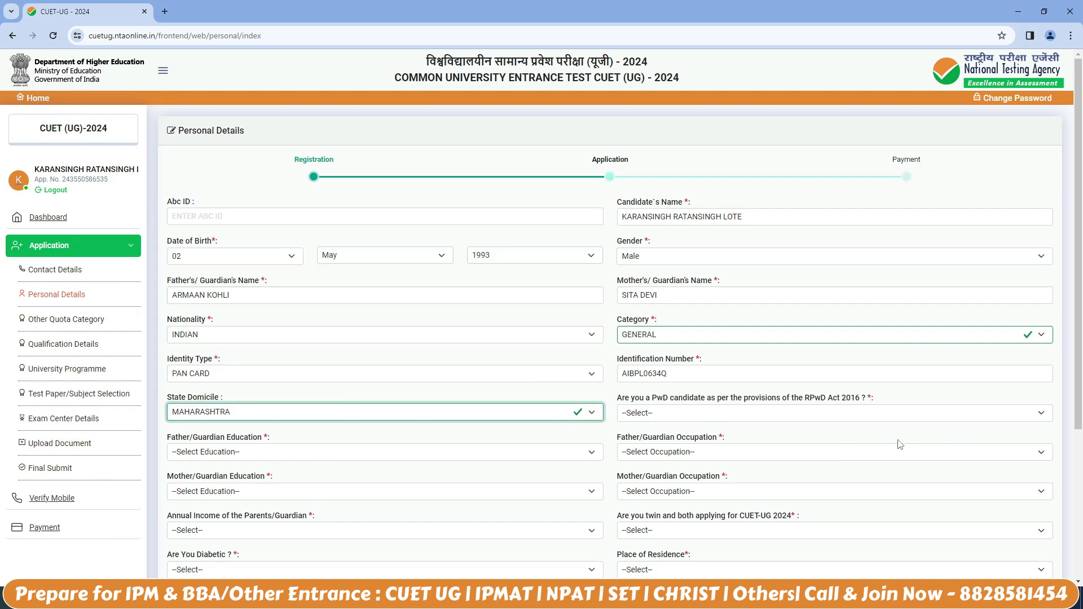
{"action": "left_click", "coordinate": [836, 418]}
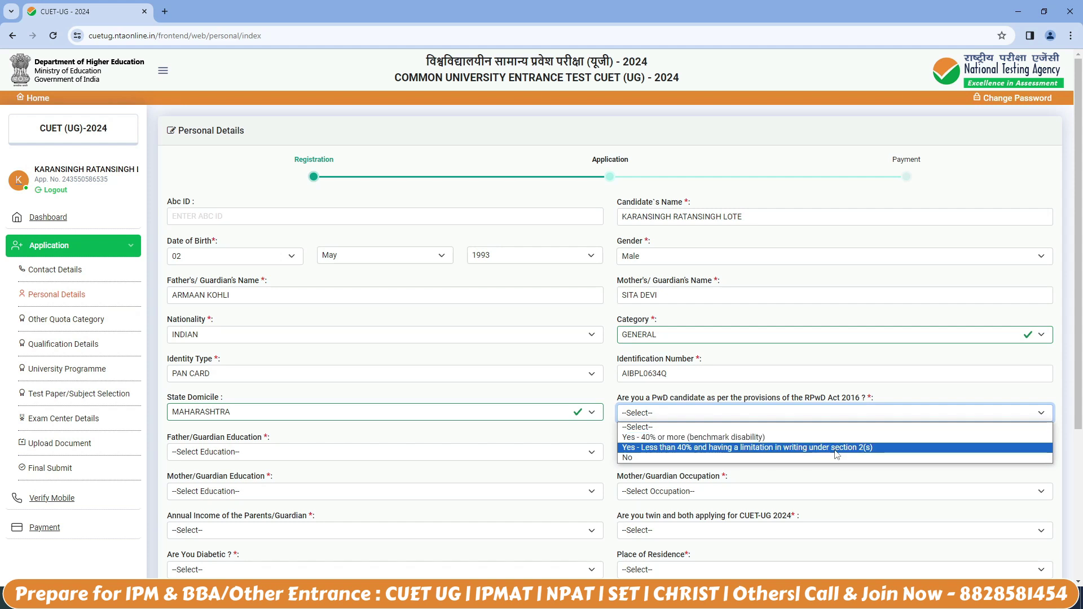
{"action": "left_click", "coordinate": [822, 457]}
Set father to Graduate, Private Service and mother to Graduate, Others.
{"action": "key", "text": "Tab"}
{"action": "key", "text": "g"}
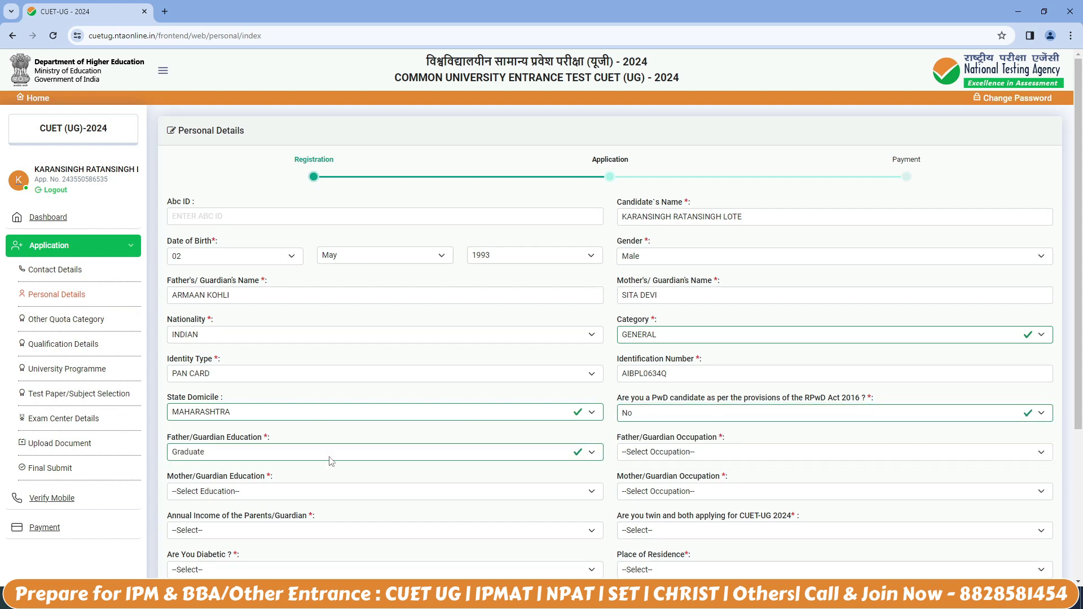
{"action": "left_click", "coordinate": [757, 454]}
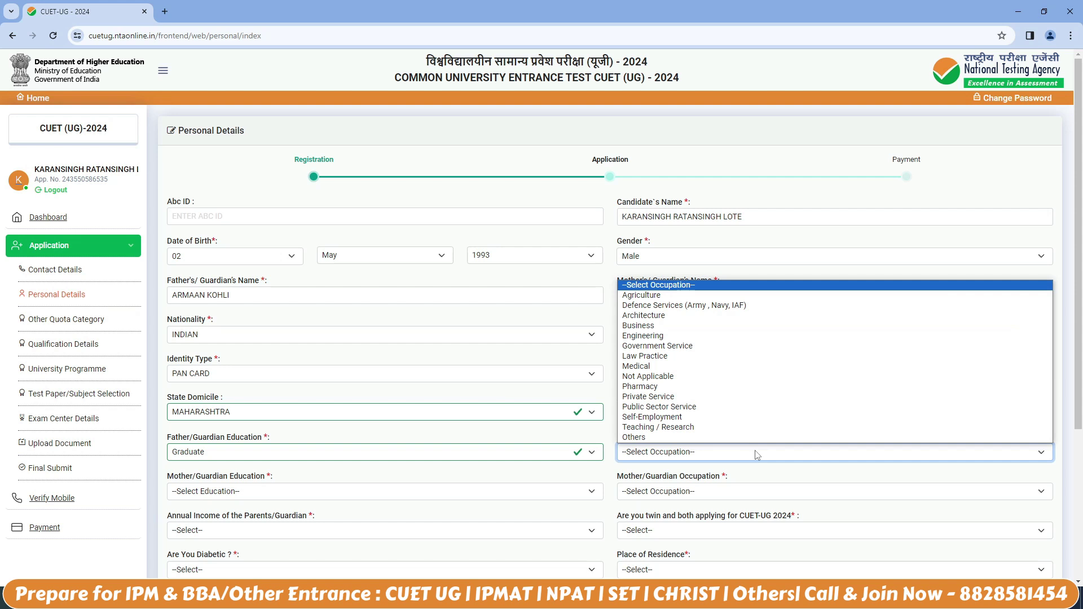
{"action": "left_click", "coordinate": [731, 397]}
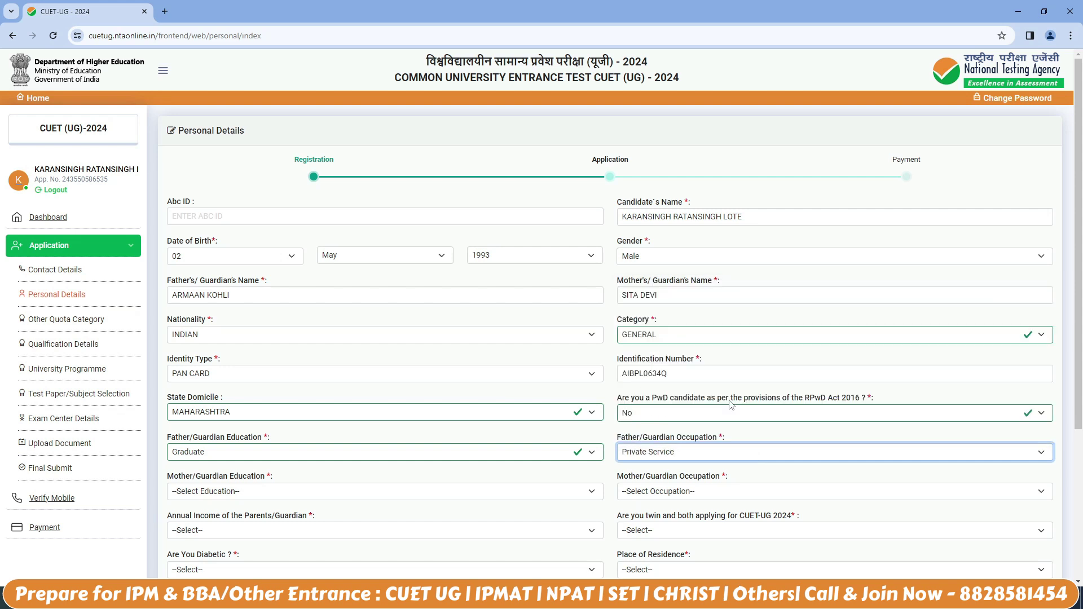
{"action": "left_click", "coordinate": [432, 490]}
{"action": "left_click", "coordinate": [395, 532]}
{"action": "left_click", "coordinate": [706, 496]}
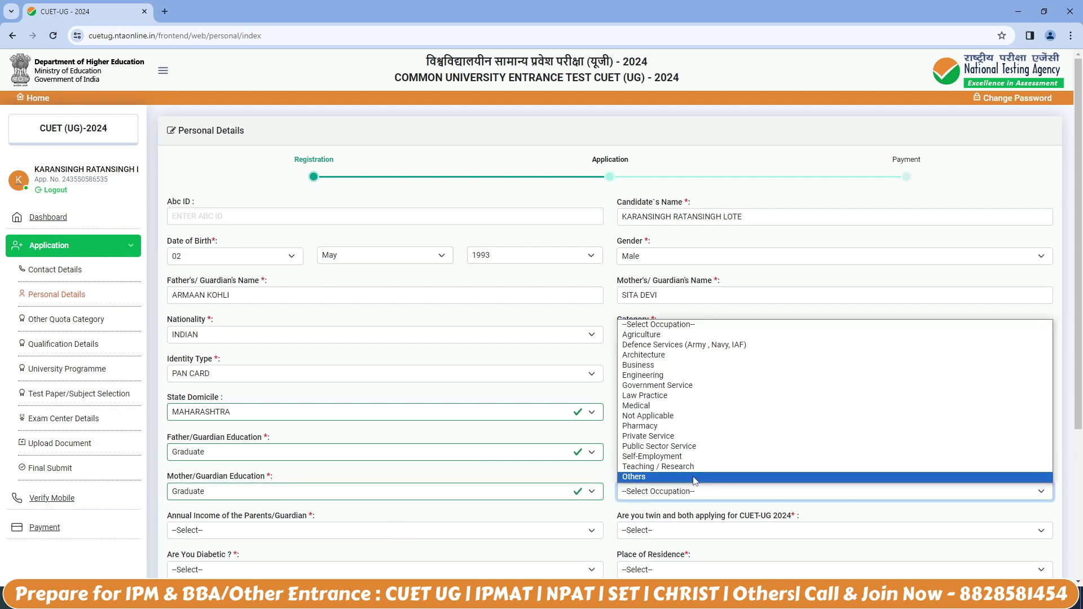
{"action": "left_click", "coordinate": [696, 477]}
Set annual income to 100001–200000, twin and diabetic to No, and residence to URBAN.
{"action": "scroll", "coordinate": [1080, 383], "scroll_direction": "down", "scroll_amount": 3}
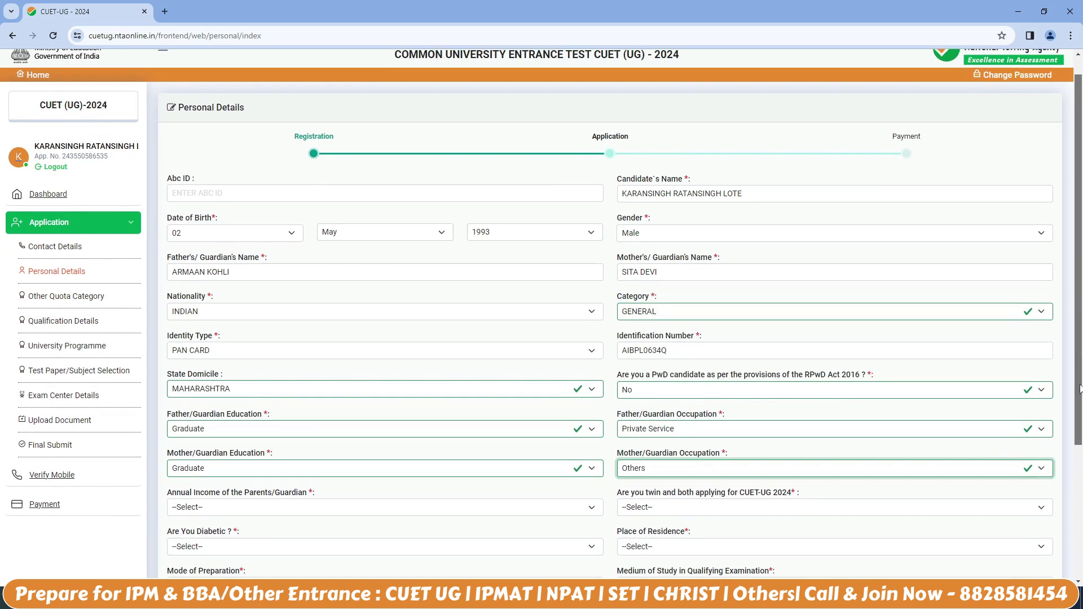
{"action": "left_click", "coordinate": [504, 485]}
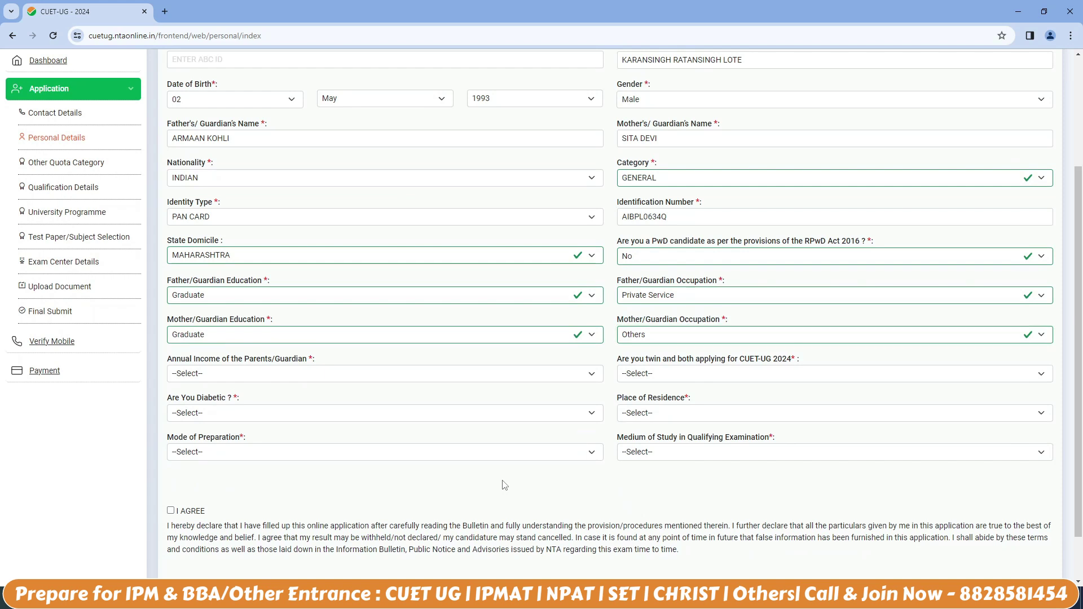
{"action": "left_click", "coordinate": [310, 382]}
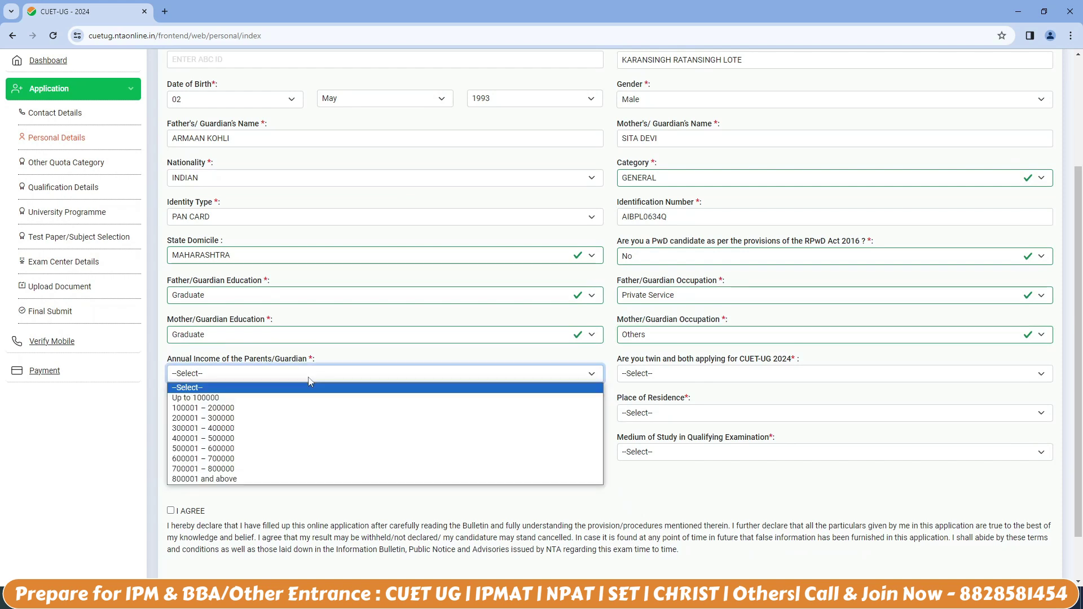
{"action": "left_click", "coordinate": [292, 408]}
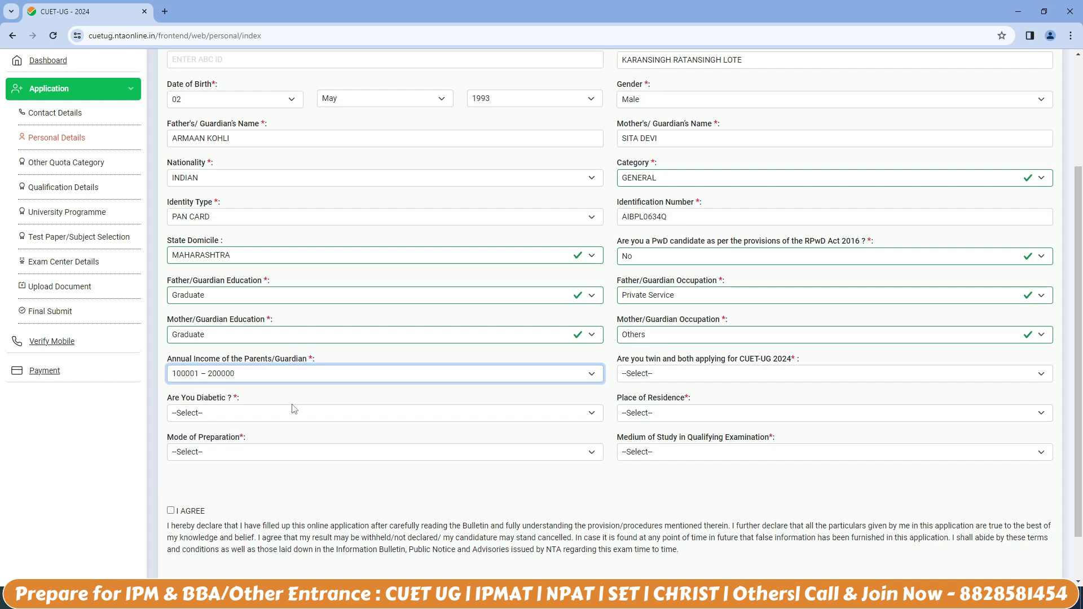
{"action": "left_click", "coordinate": [727, 378]}
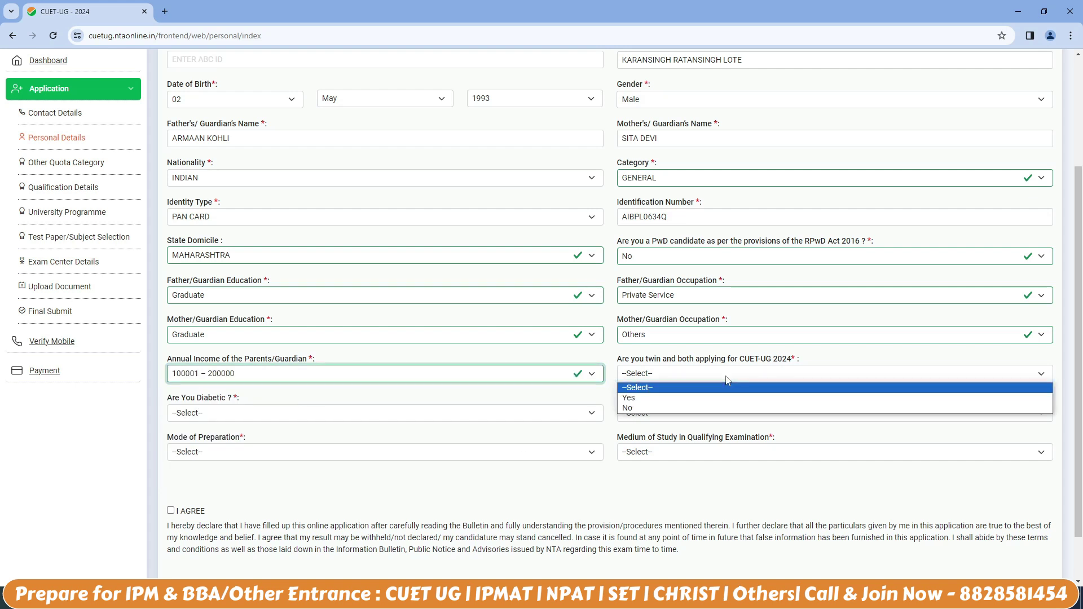
{"action": "left_click", "coordinate": [716, 408]}
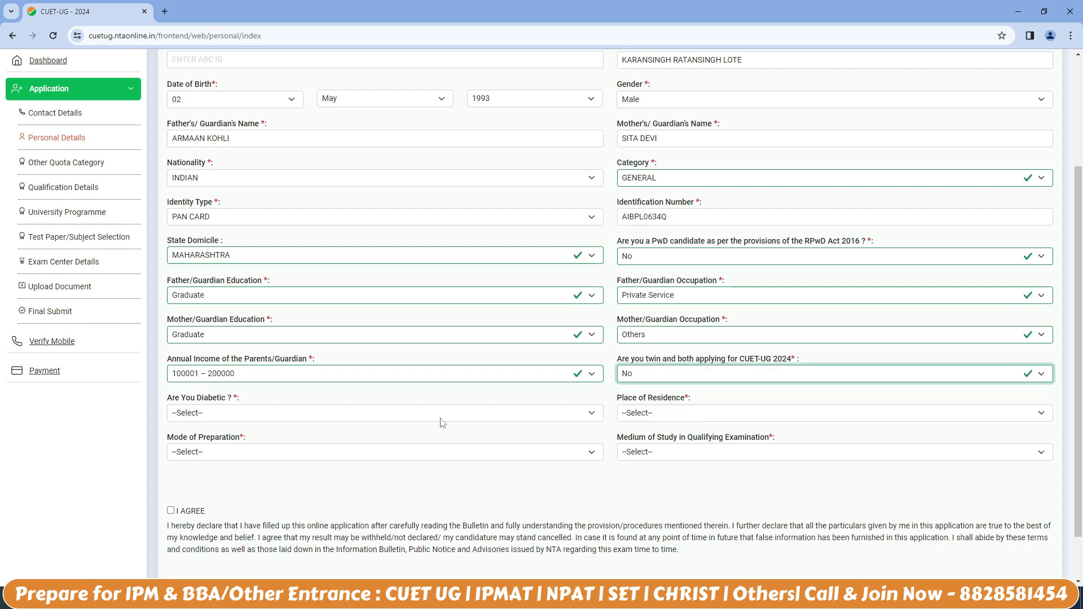
{"action": "left_click", "coordinate": [316, 420]}
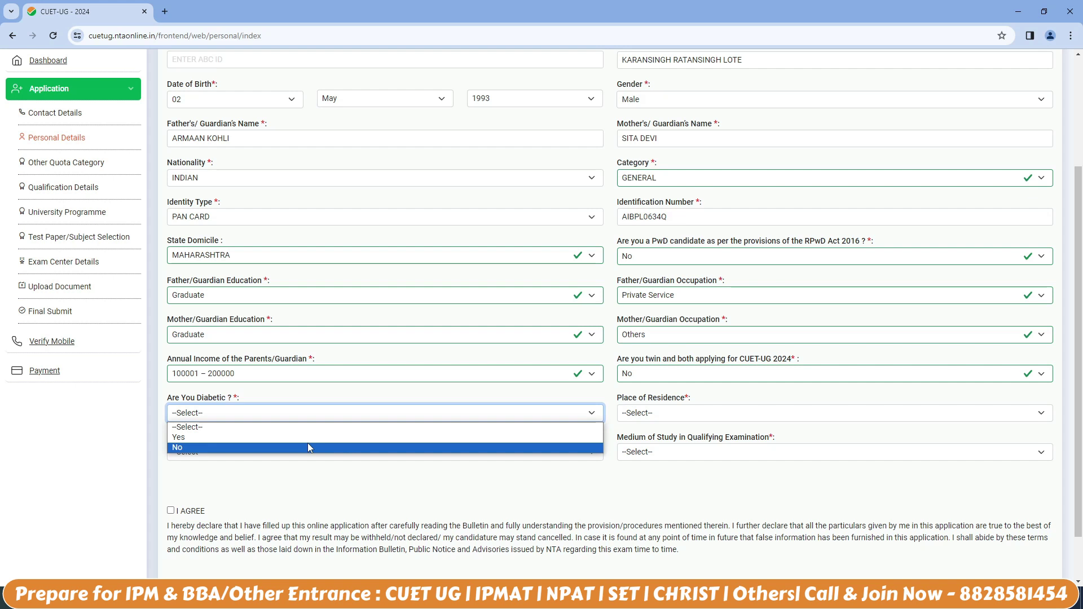
{"action": "left_click", "coordinate": [308, 445]}
{"action": "left_click", "coordinate": [687, 414]}
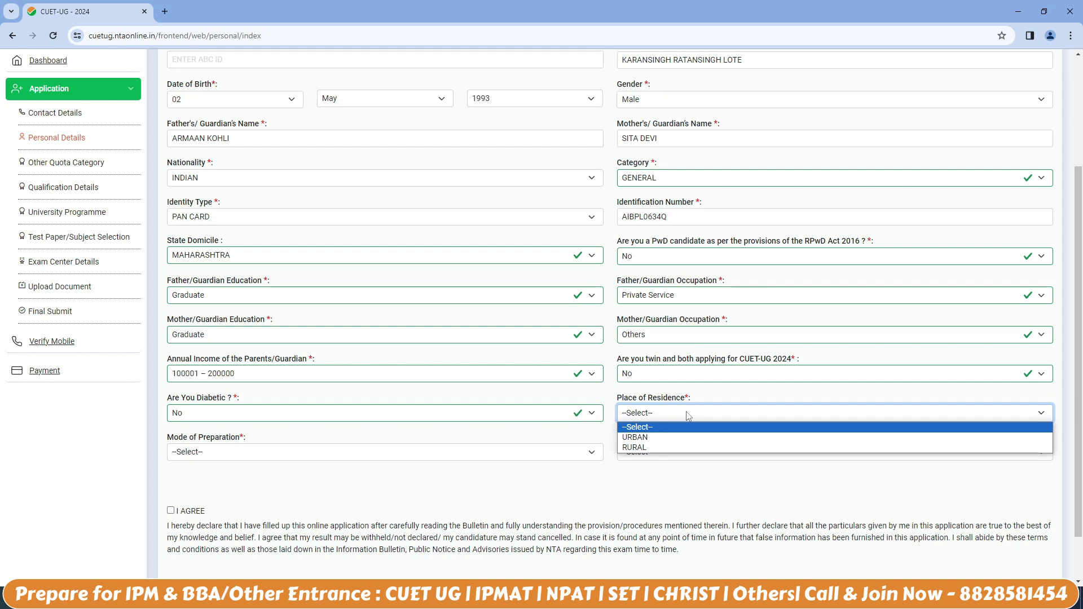
{"action": "left_click", "coordinate": [699, 439]}
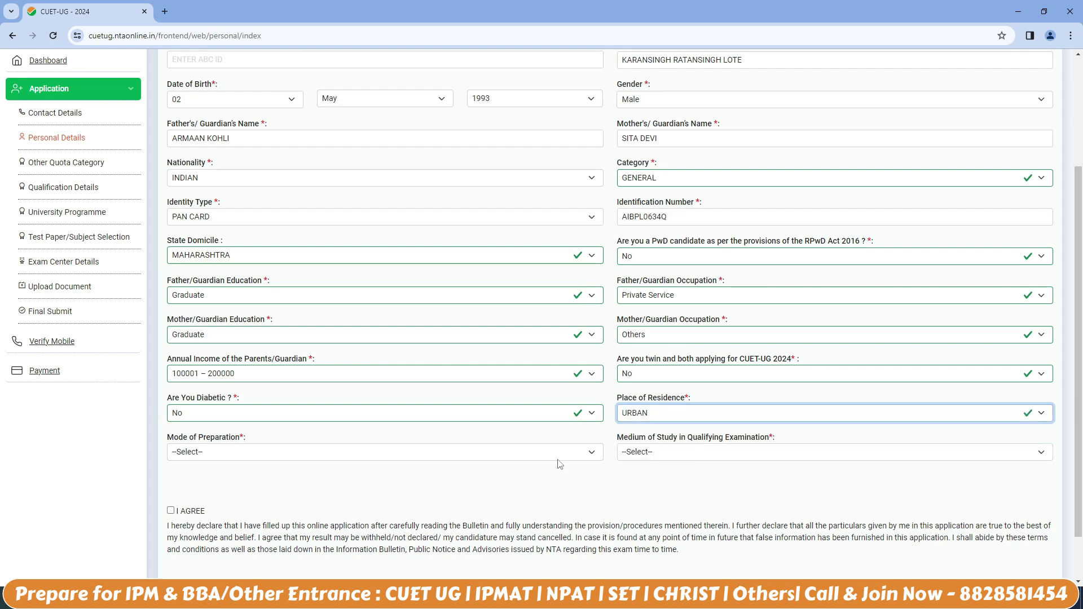
Choose Online Coaching and English medium, accept the declaration and save personal details.
{"action": "left_click", "coordinate": [341, 457]}
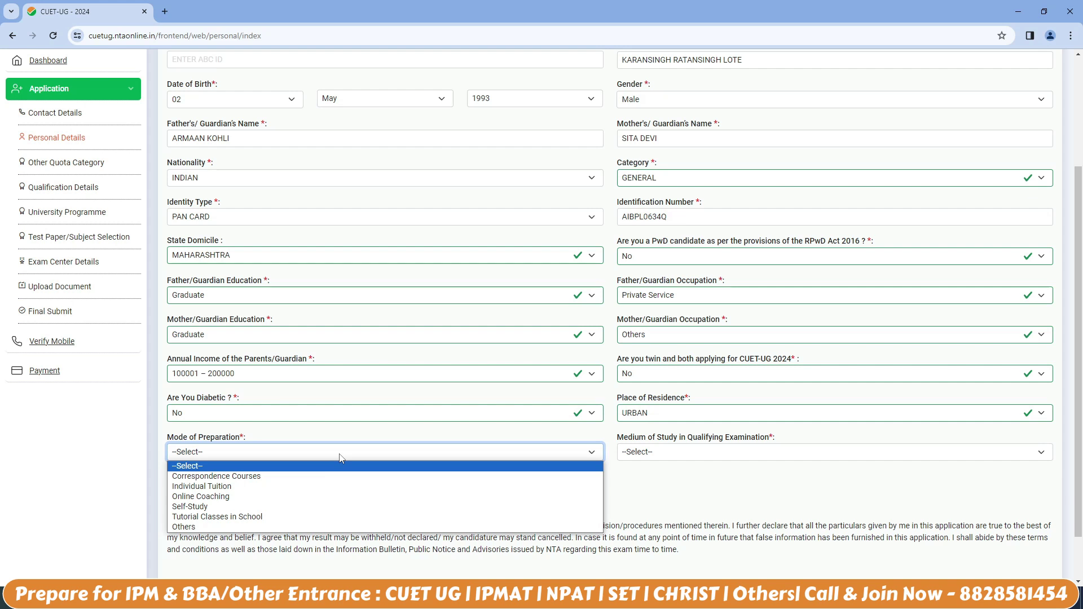
{"action": "left_click", "coordinate": [330, 500]}
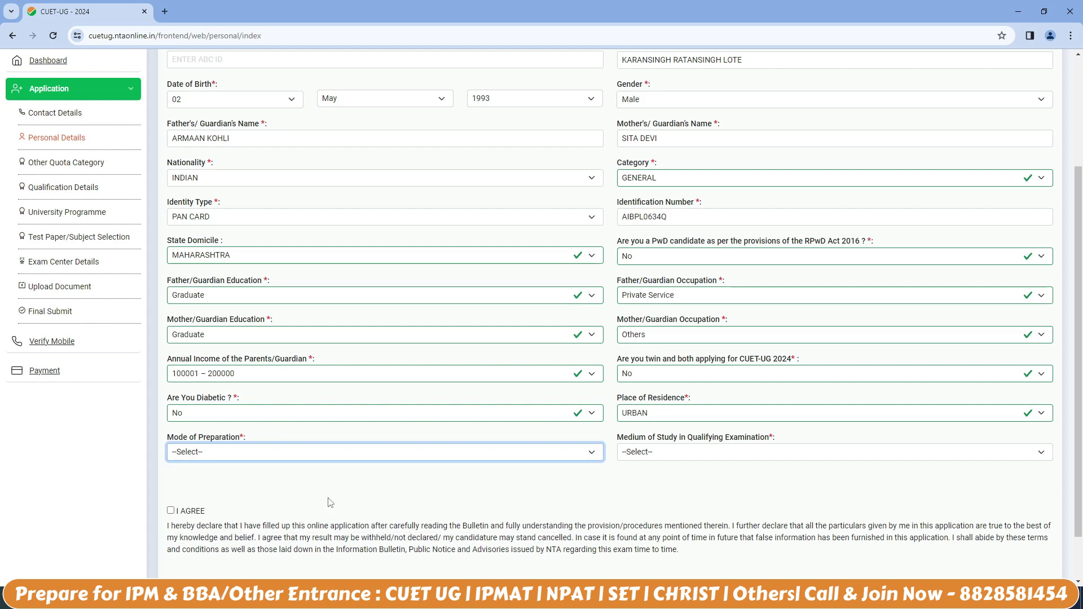
{"action": "left_click", "coordinate": [707, 456]}
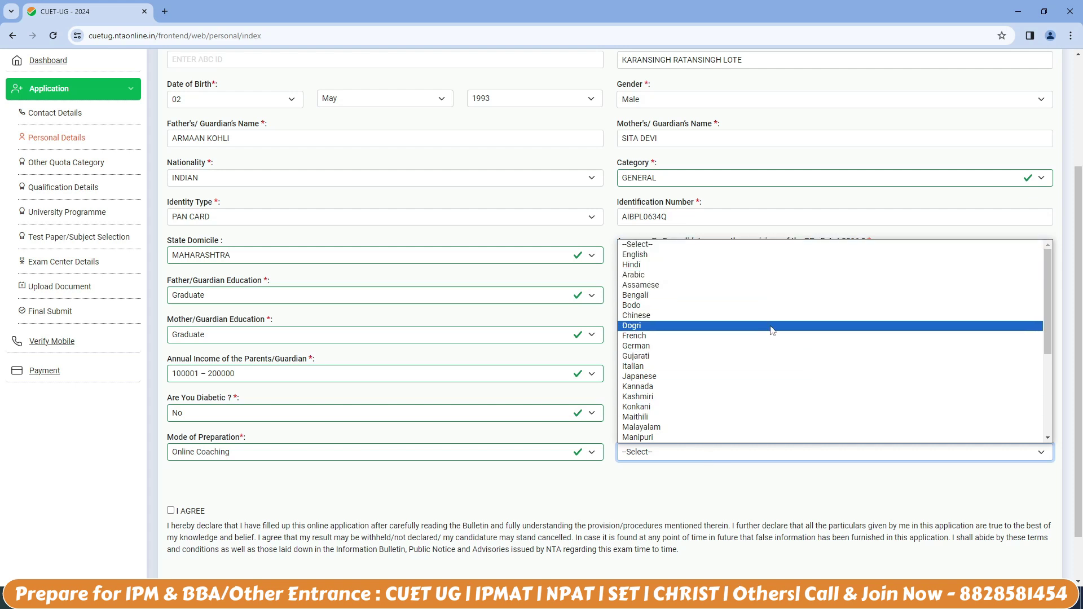
{"action": "left_click", "coordinate": [733, 255]}
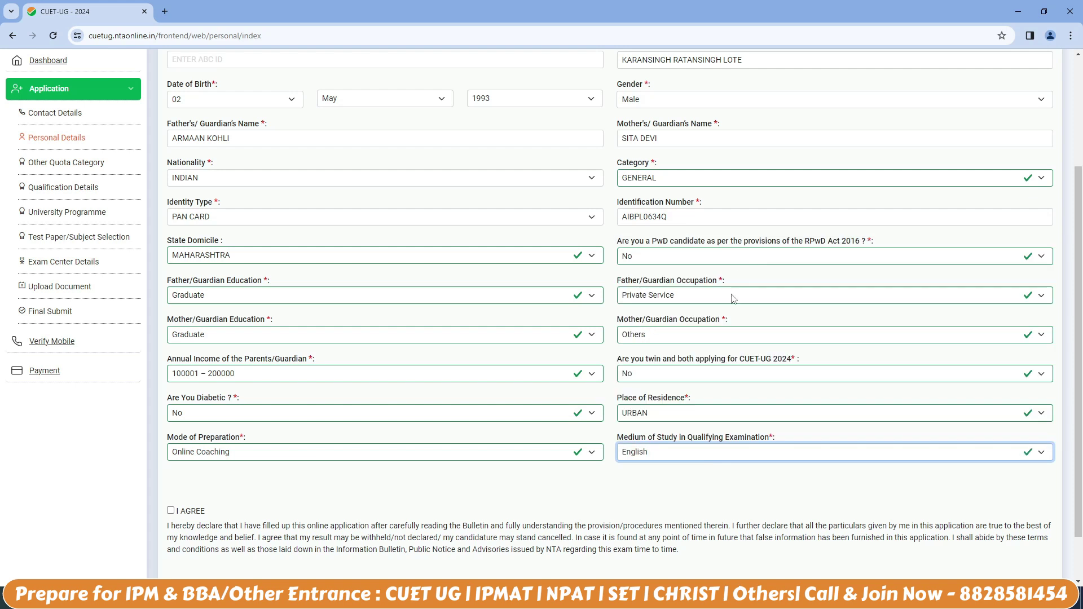
{"action": "left_click", "coordinate": [931, 508]}
{"action": "scroll", "coordinate": [592, 484], "scroll_direction": "down", "scroll_amount": 1}
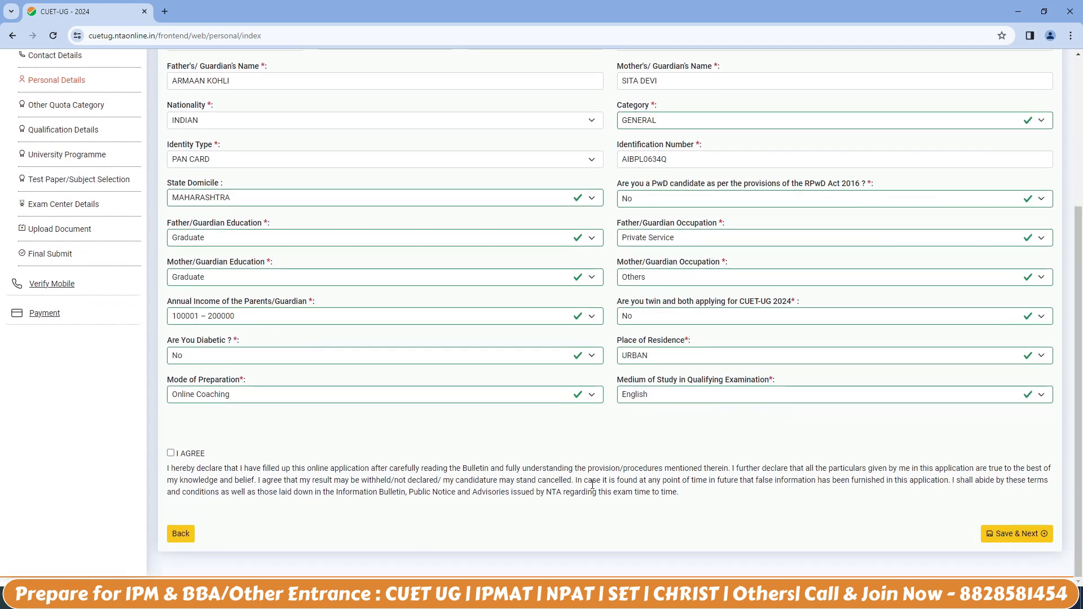
{"action": "left_click", "coordinate": [170, 453]}
{"action": "left_click", "coordinate": [1016, 533]}
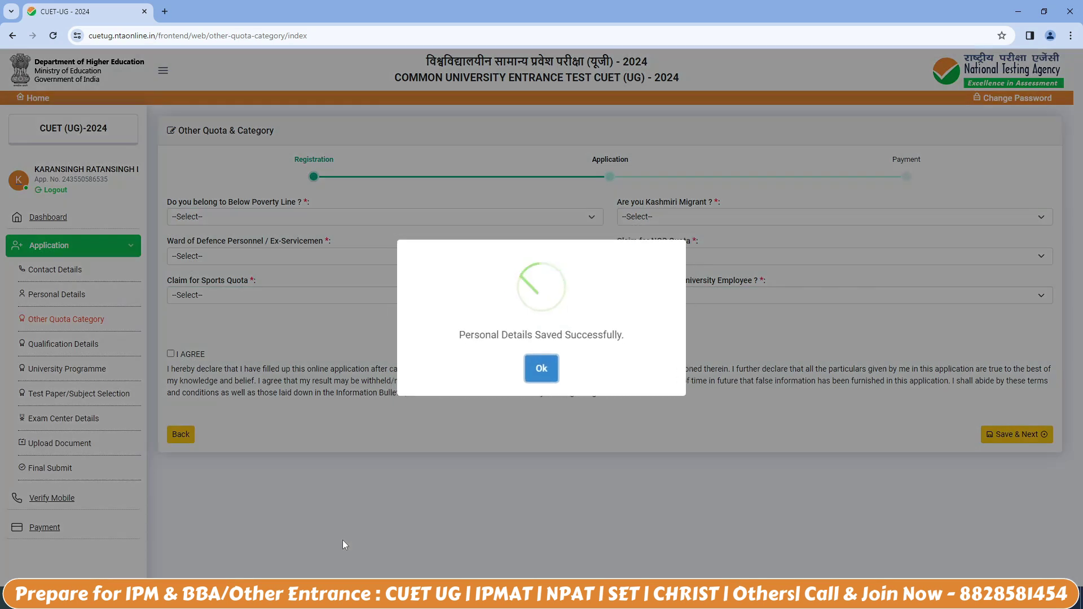
Answer No to below poverty line, Kashmiri migrant and defence personnel ward.
{"action": "left_click", "coordinate": [541, 368]}
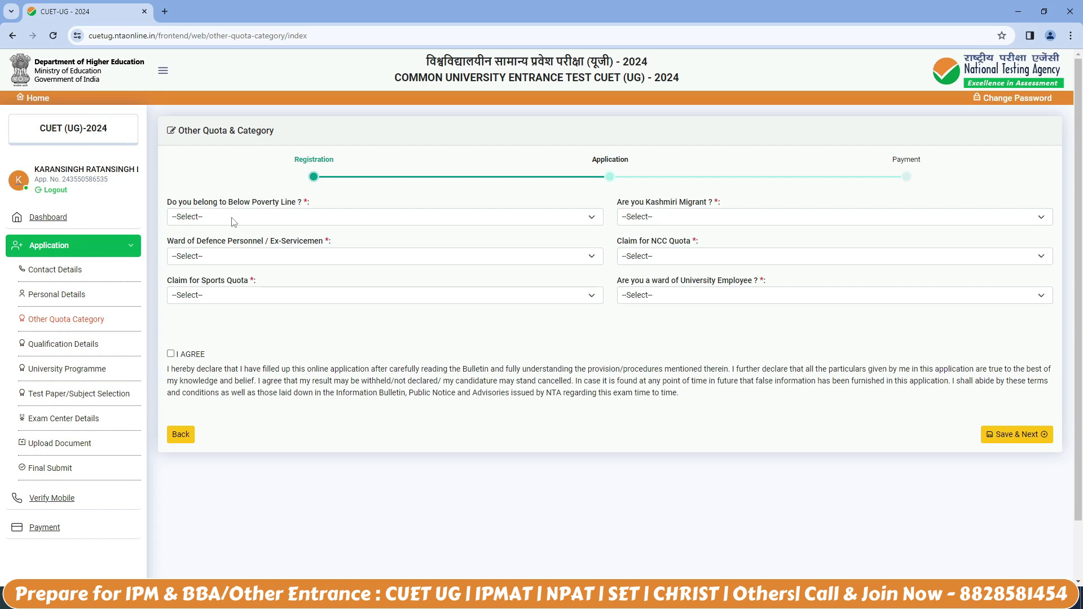
{"action": "left_click", "coordinate": [233, 222]}
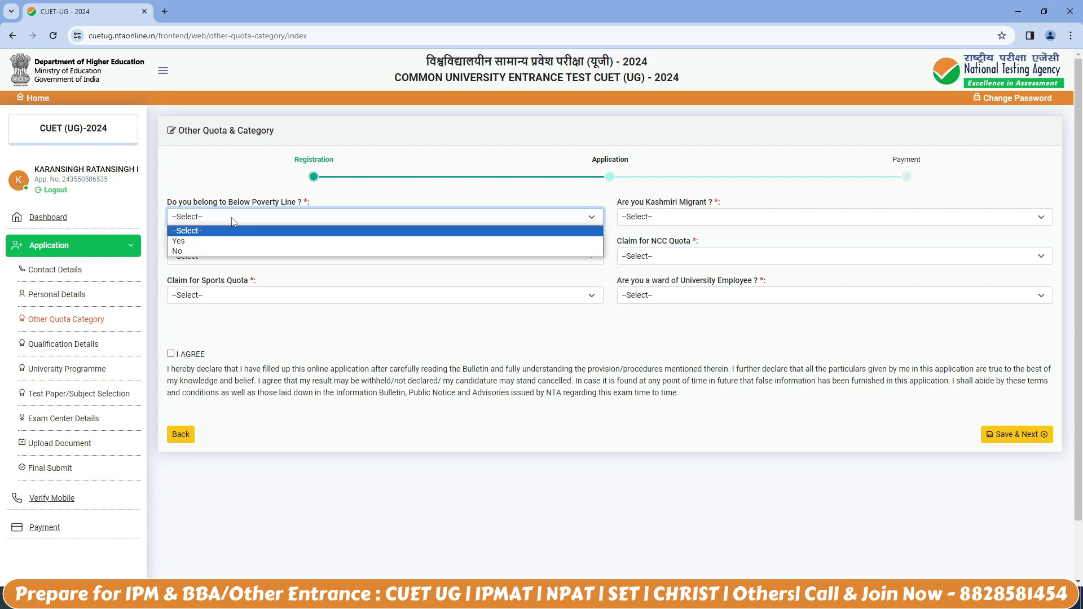
{"action": "left_click", "coordinate": [233, 251]}
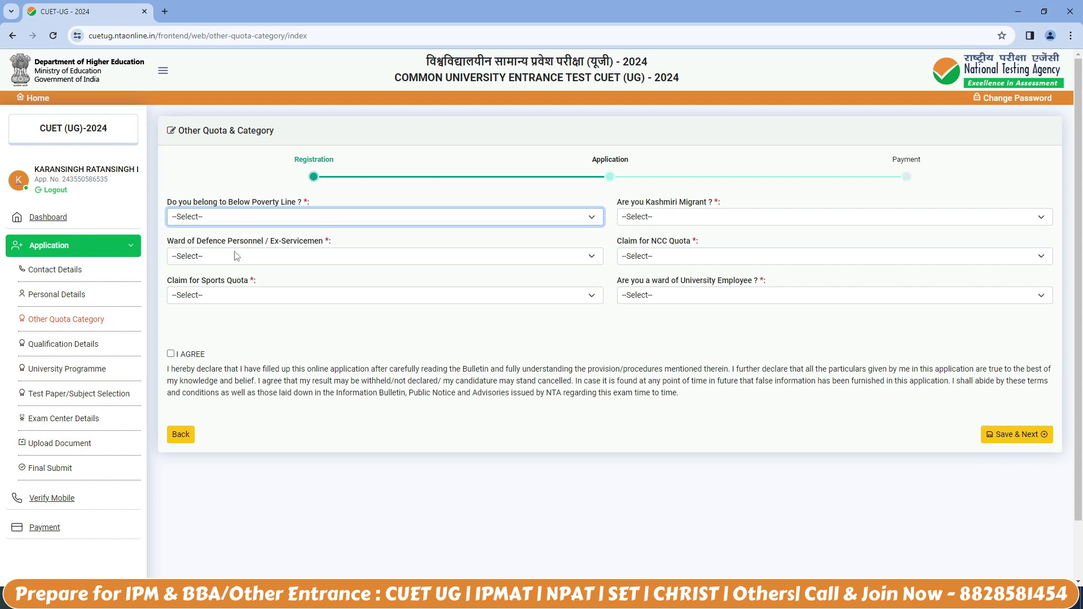
{"action": "left_click", "coordinate": [676, 217]}
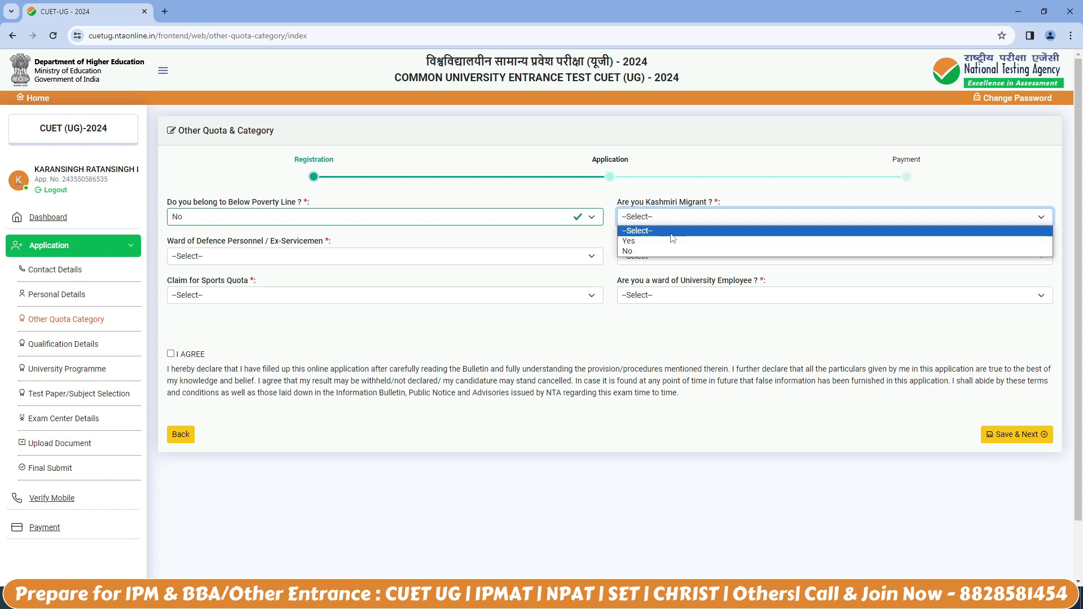
{"action": "left_click", "coordinate": [627, 250]}
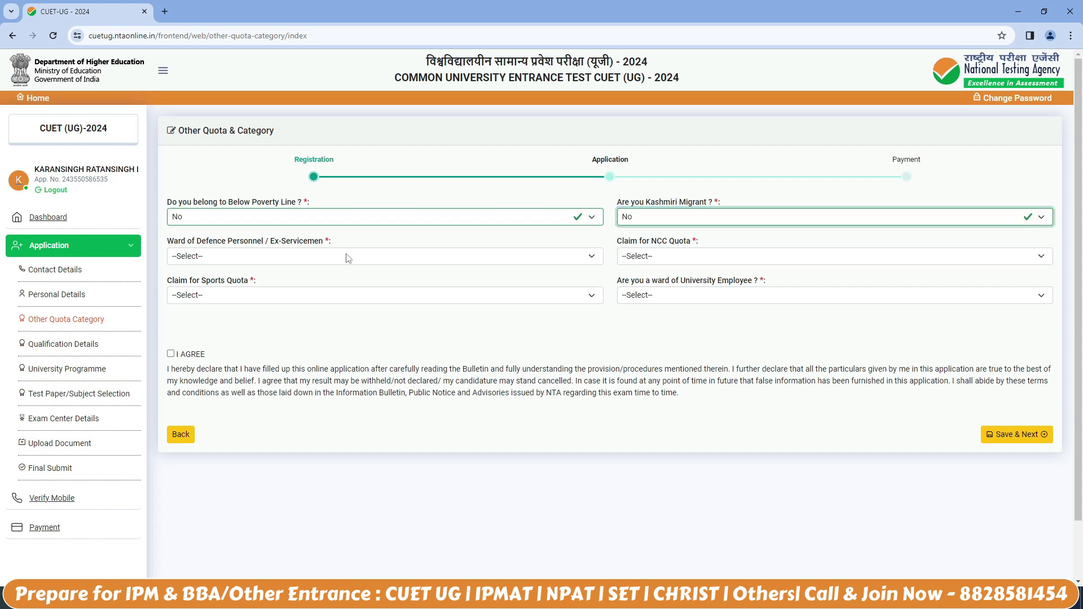
{"action": "left_click", "coordinate": [348, 258]}
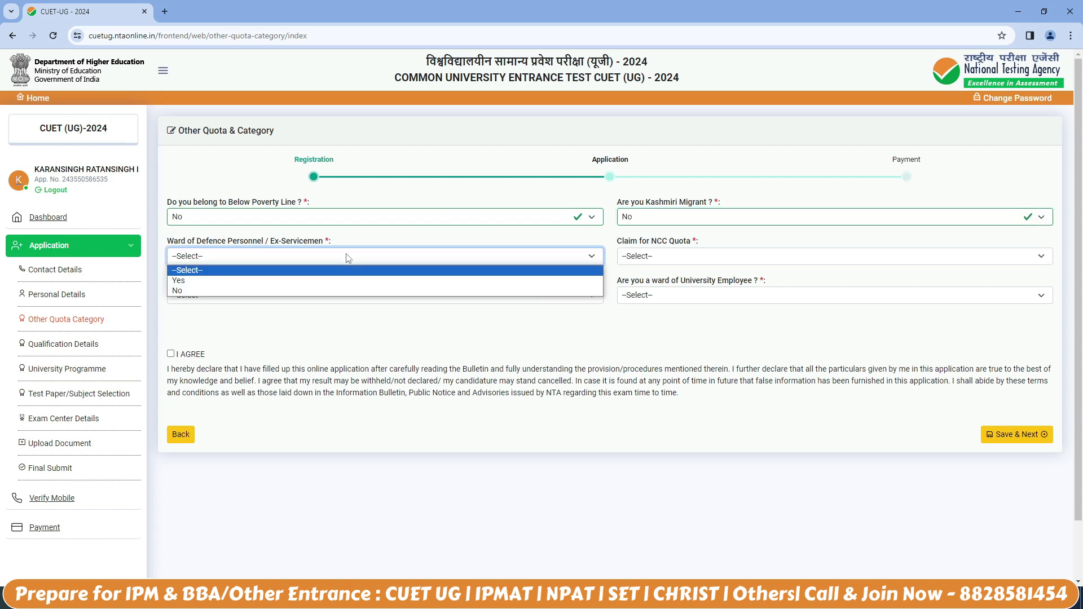
{"action": "left_click", "coordinate": [344, 289]}
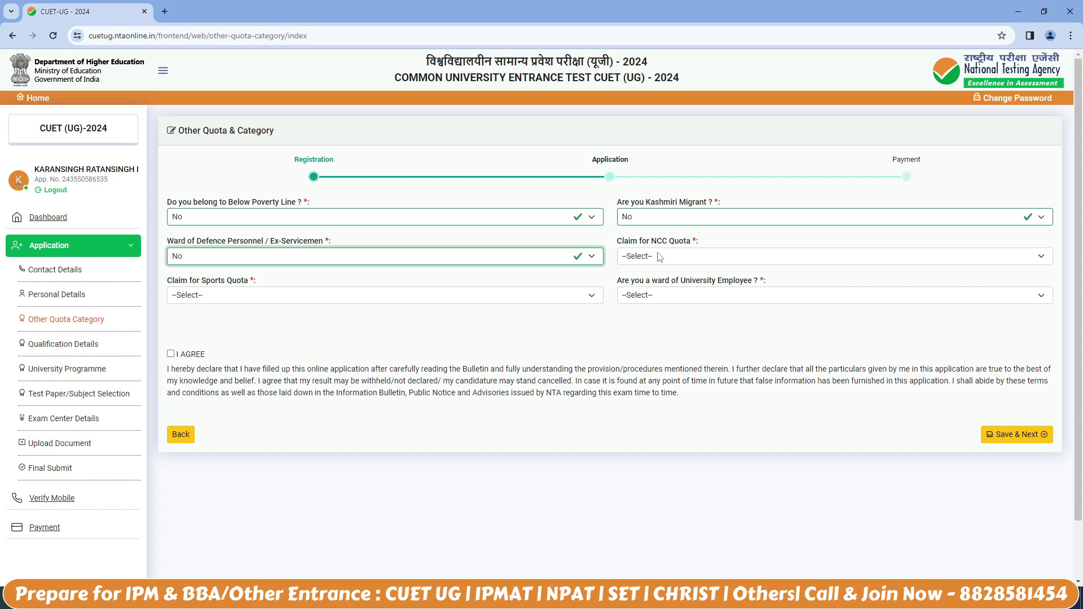
Answer No to NCC, sports quota and university employee ward, then agree and save.
{"action": "left_click", "coordinate": [687, 260]}
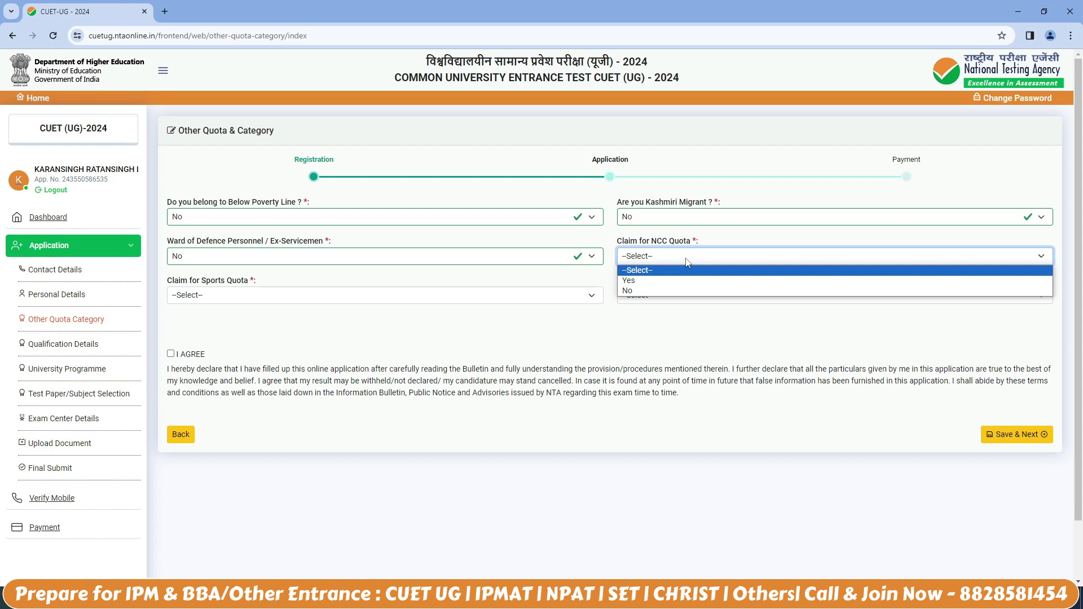
{"action": "left_click", "coordinate": [688, 280]}
{"action": "left_click", "coordinate": [687, 259]}
{"action": "left_click", "coordinate": [688, 291]}
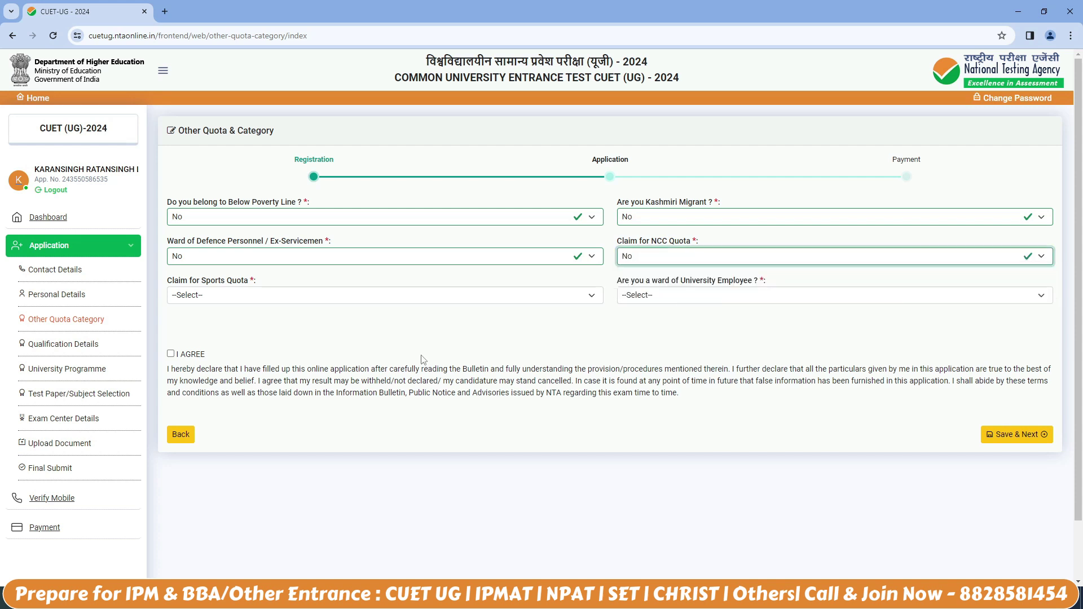
{"action": "left_click", "coordinate": [291, 298]}
{"action": "left_click", "coordinate": [283, 326]}
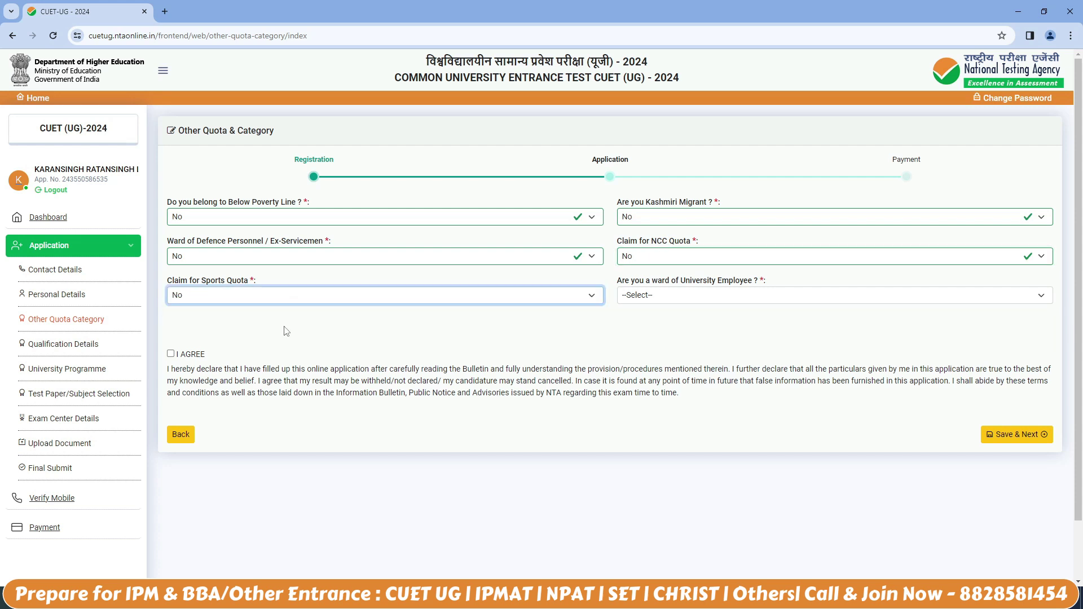
{"action": "left_click", "coordinate": [726, 303]}
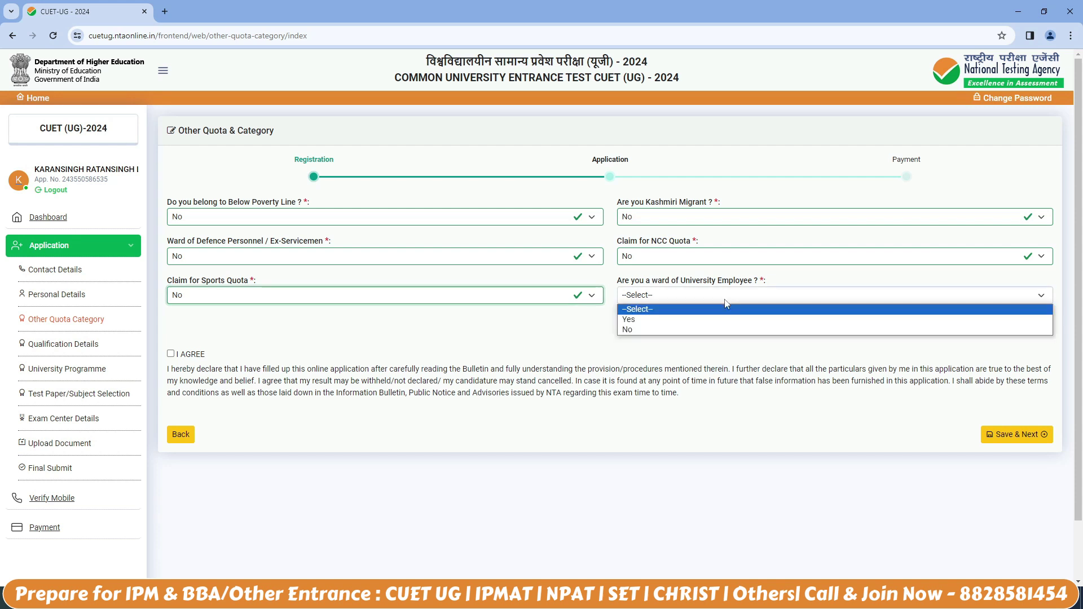
{"action": "left_click", "coordinate": [698, 332]}
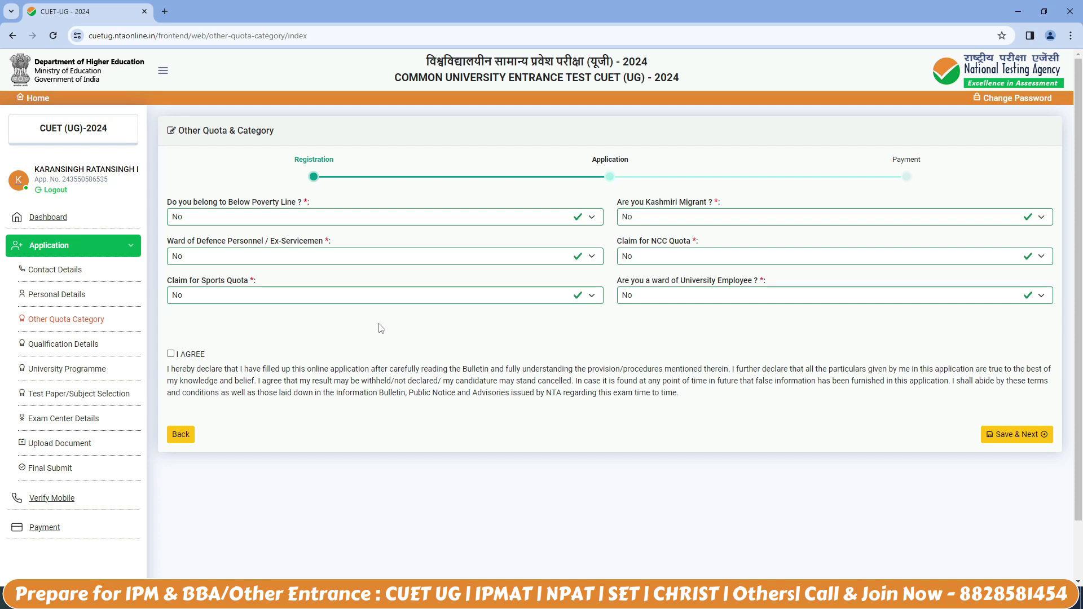
{"action": "left_click", "coordinate": [170, 353]}
{"action": "left_click", "coordinate": [1011, 434]}
{"action": "left_click", "coordinate": [554, 373]}
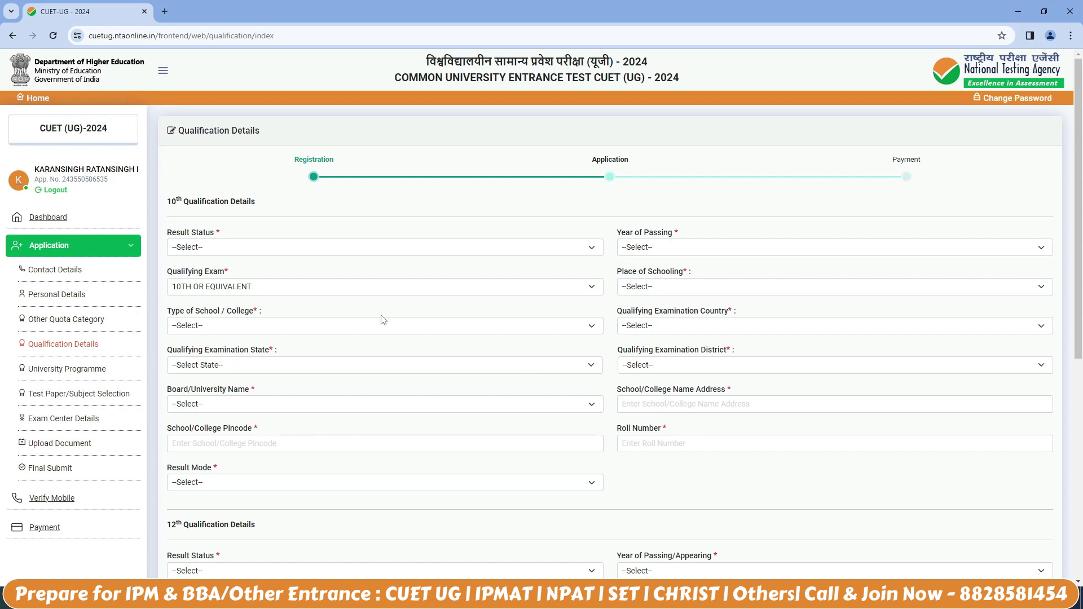
Set the 10th result to Passed in 2008, Urban schooling, Private Unaided school.
{"action": "left_click", "coordinate": [372, 250]}
{"action": "left_click", "coordinate": [367, 271]}
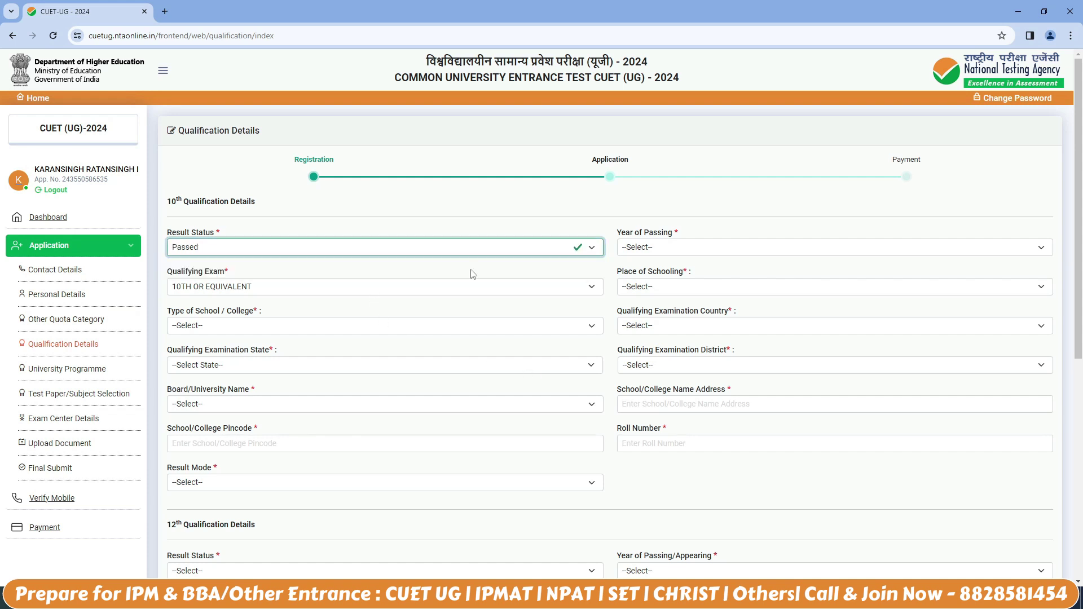
{"action": "left_click", "coordinate": [713, 248]}
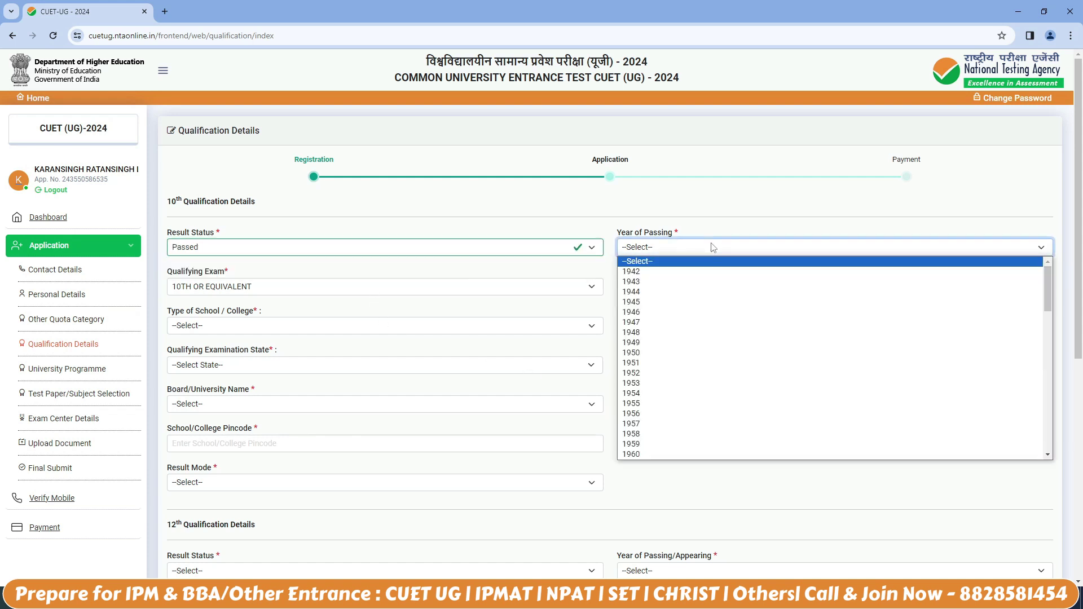
{"action": "type", "text": "2000"}
{"action": "scroll", "coordinate": [700, 452], "scroll_direction": "down", "scroll_amount": 3}
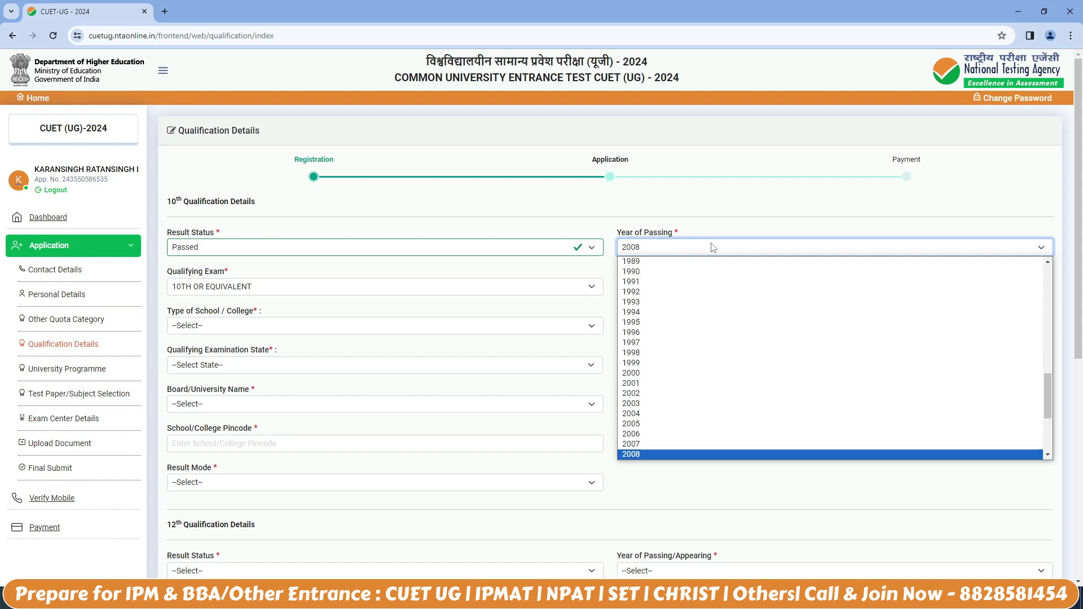
{"action": "left_click", "coordinate": [699, 451]}
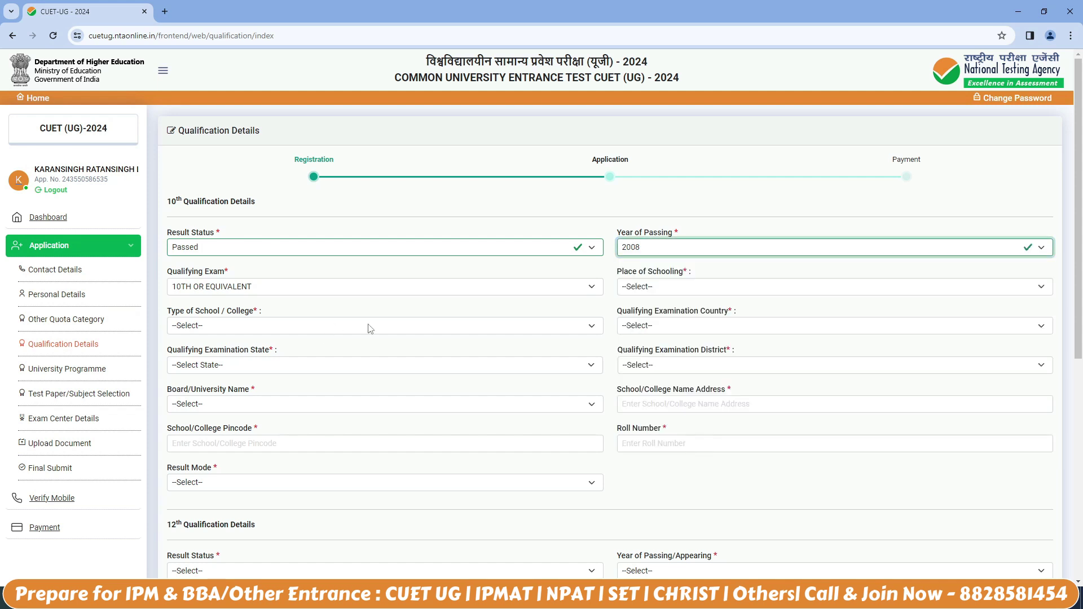
{"action": "left_click", "coordinate": [689, 289]}
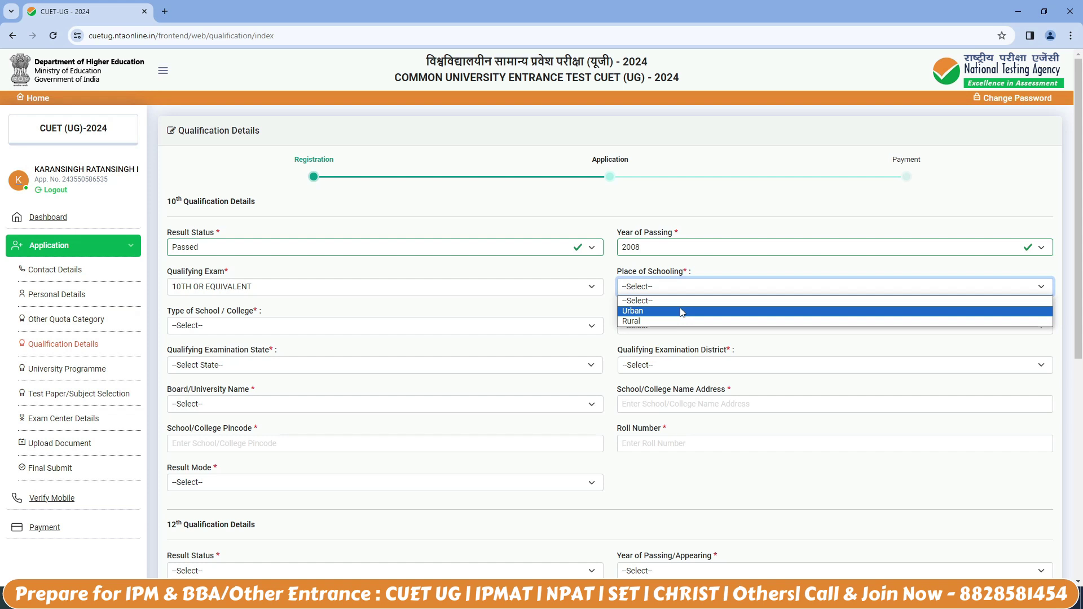
{"action": "left_click", "coordinate": [683, 312]}
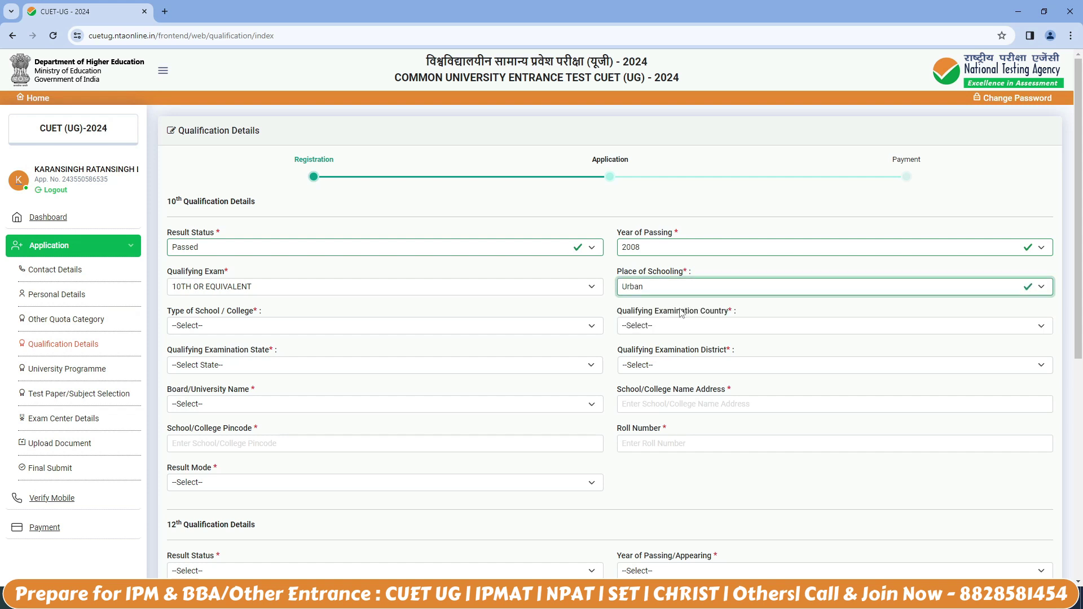
{"action": "left_click", "coordinate": [267, 327]}
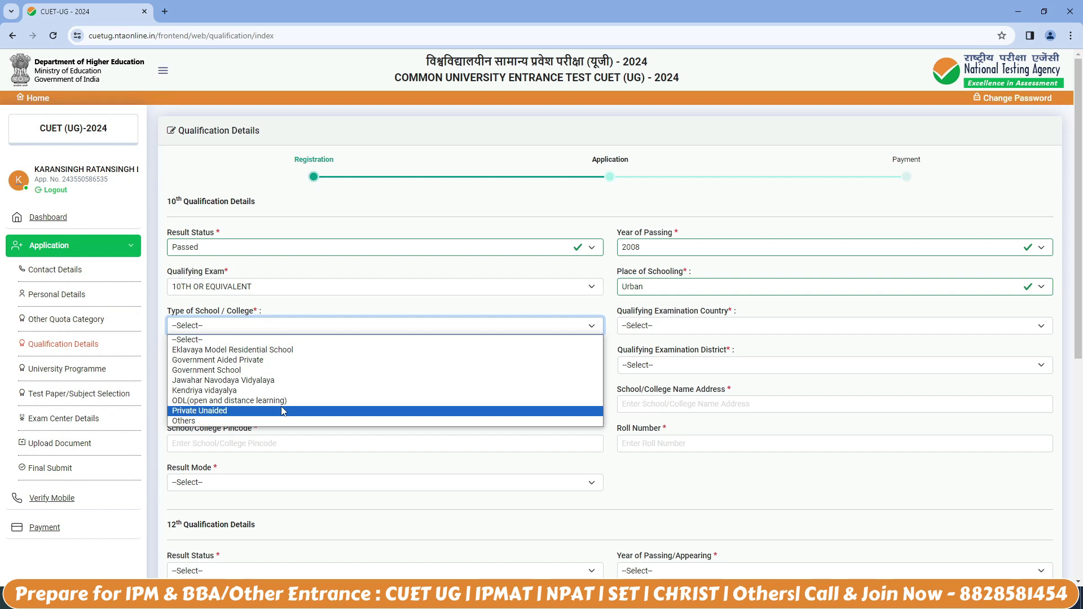
{"action": "left_click", "coordinate": [283, 411]}
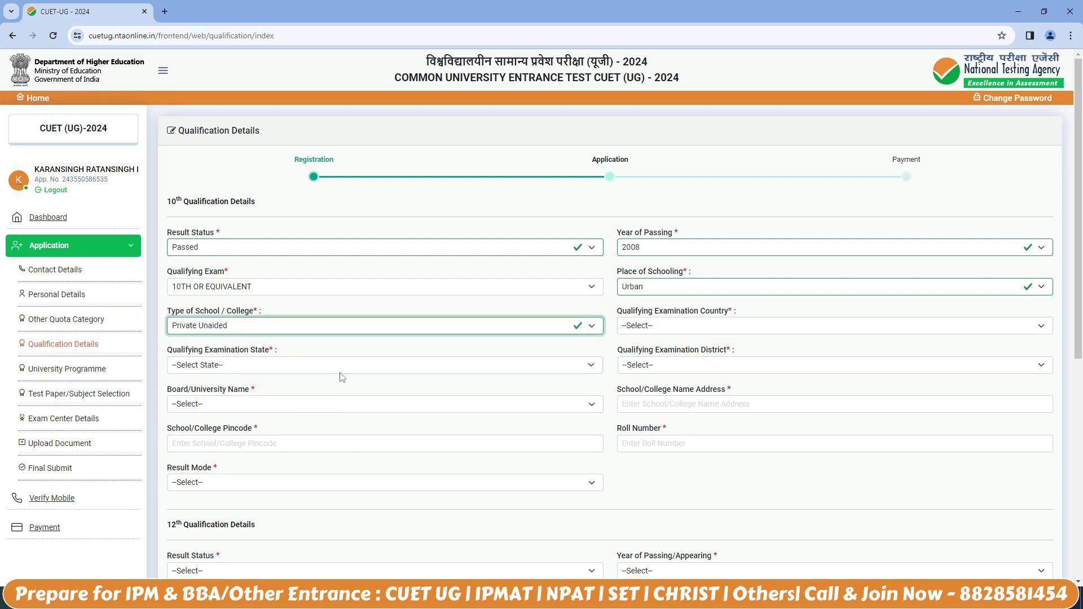
Set the 10th exam to INDIA, MAHARASHTRA, Palghar district and the Maharashtra state board.
{"action": "left_click", "coordinate": [713, 330]}
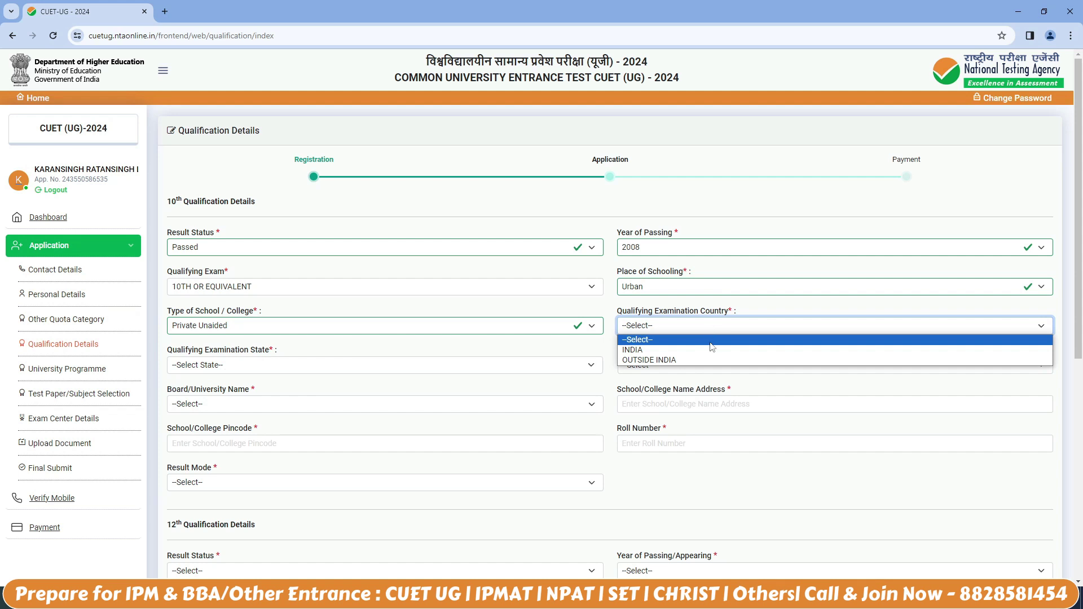
{"action": "left_click", "coordinate": [713, 349]}
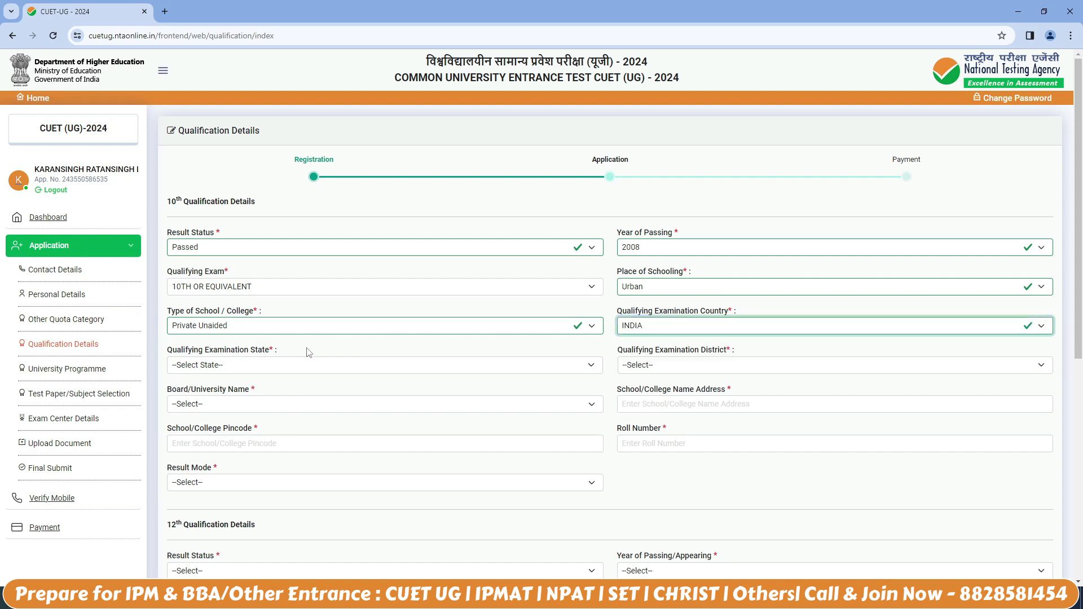
{"action": "left_click", "coordinate": [300, 371]}
{"action": "key", "text": "m"}
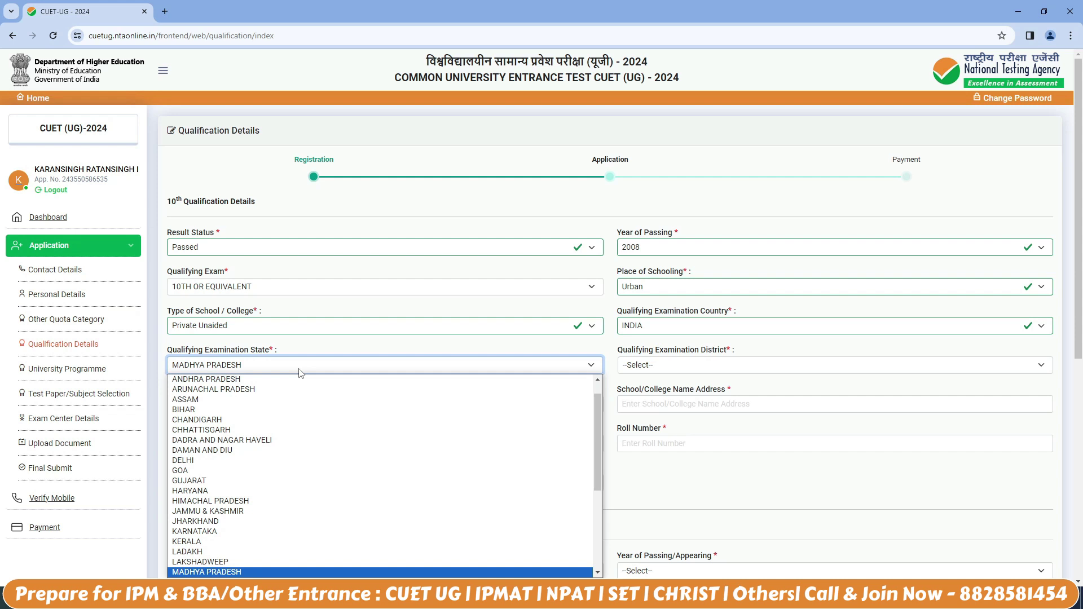
{"action": "key", "text": "m"}
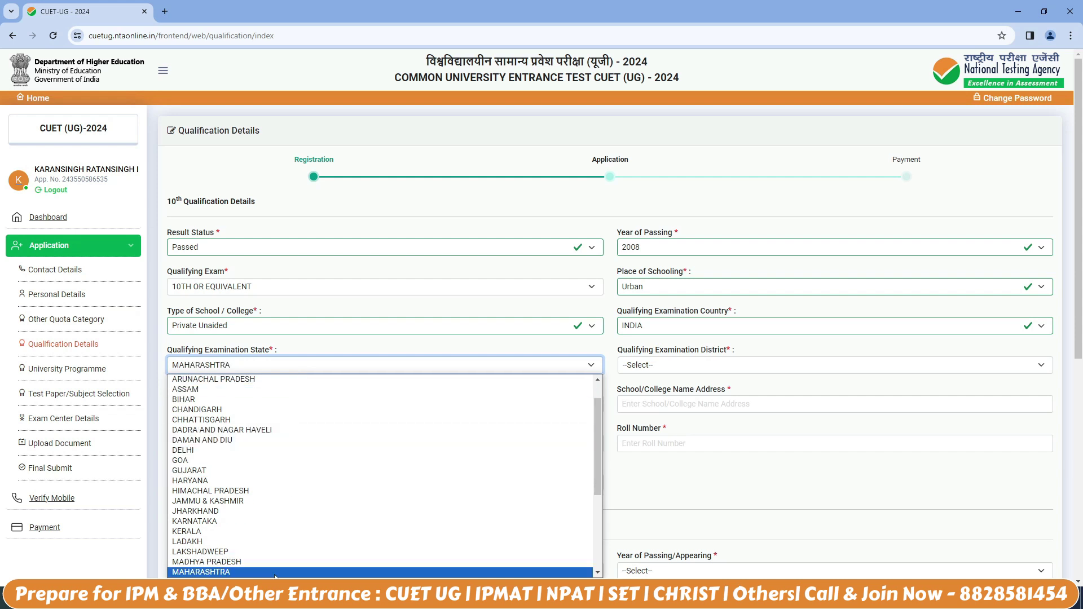
{"action": "left_click", "coordinate": [275, 574]}
{"action": "left_click", "coordinate": [762, 370]}
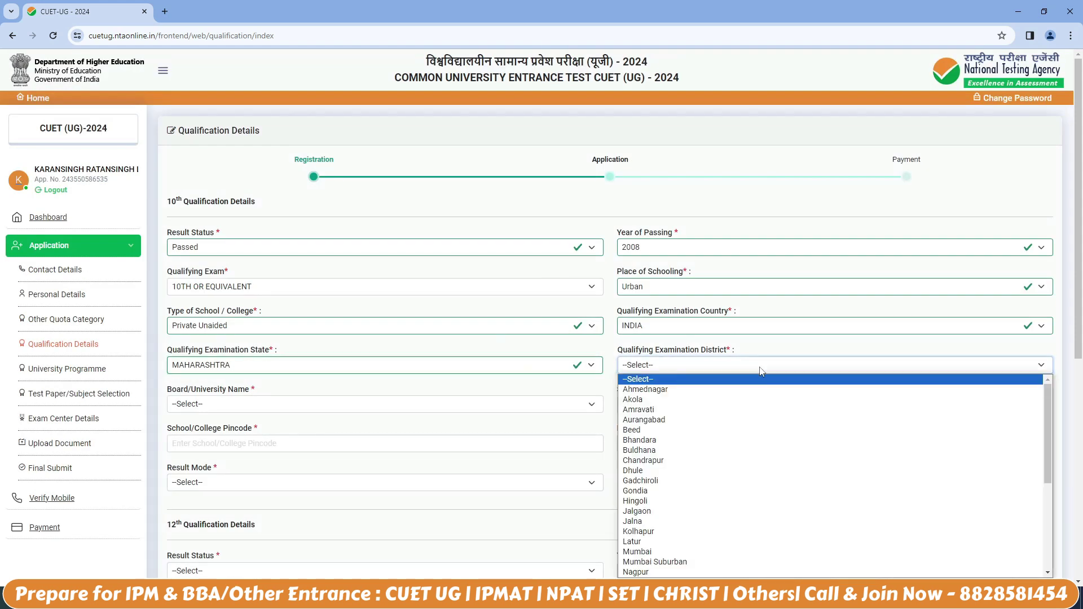
{"action": "key", "text": "p"}
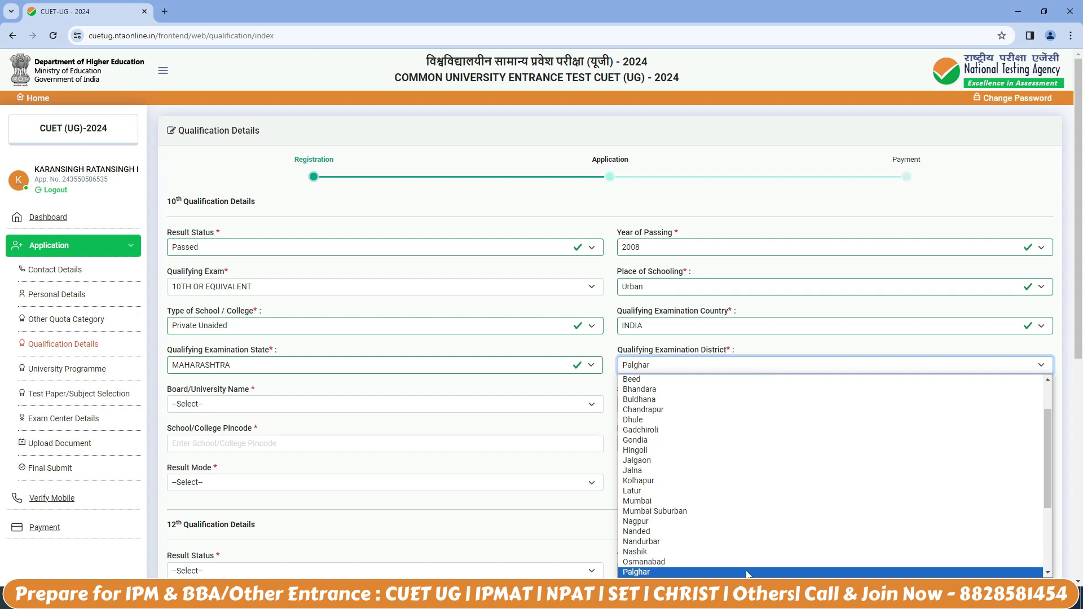
{"action": "left_click", "coordinate": [748, 573]}
{"action": "left_click", "coordinate": [348, 405]}
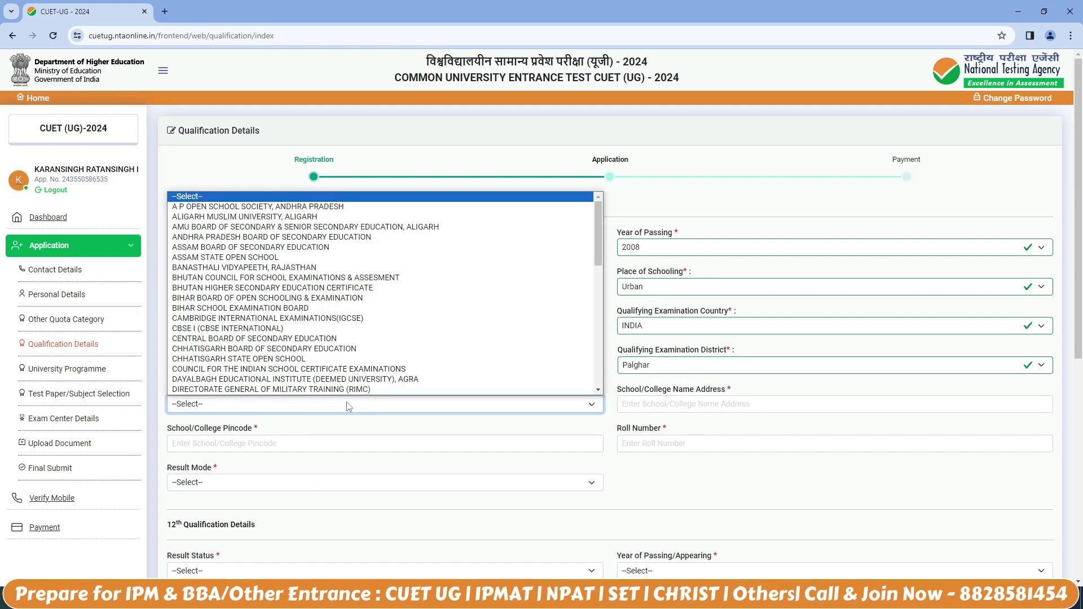
{"action": "key", "text": "m"}
{"action": "key", "text": "a"}
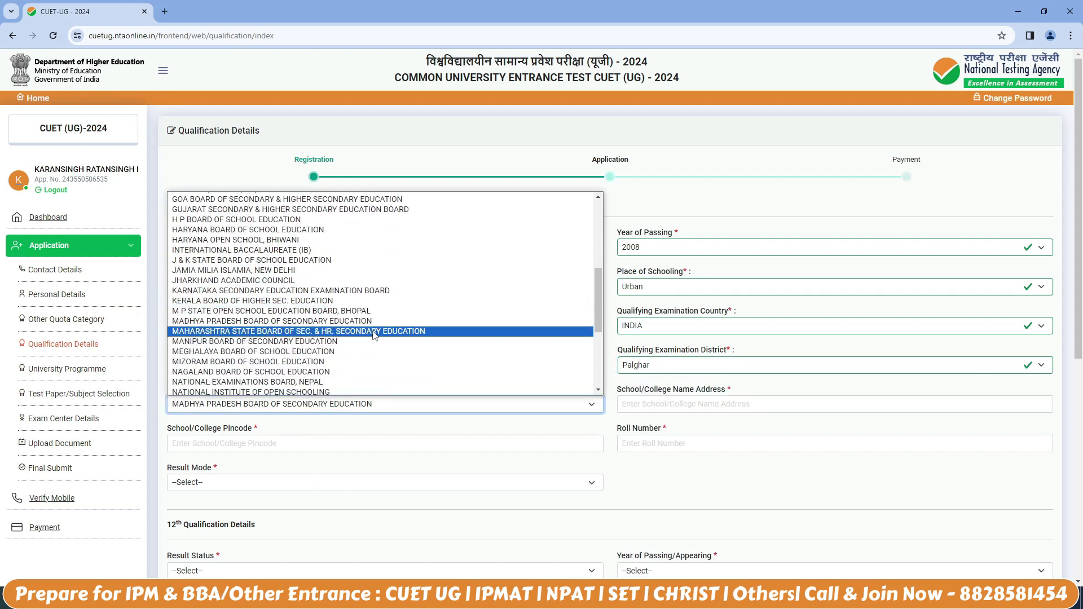
{"action": "left_click", "coordinate": [382, 333]}
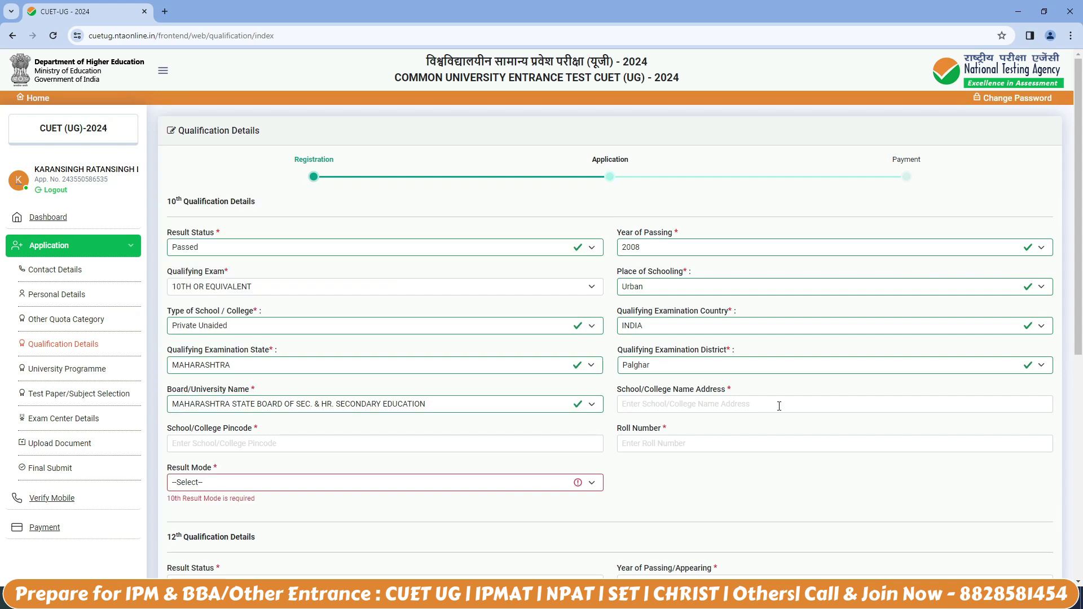
Enter the school's name and address, its pincode and the roll number.
{"action": "left_click", "coordinate": [779, 406]}
{"action": "type", "text": "chandni chowk, vasai"}
{"action": "left_click", "coordinate": [237, 443]}
{"action": "type", "text": "401209"}
{"action": "left_click", "coordinate": [708, 443]}
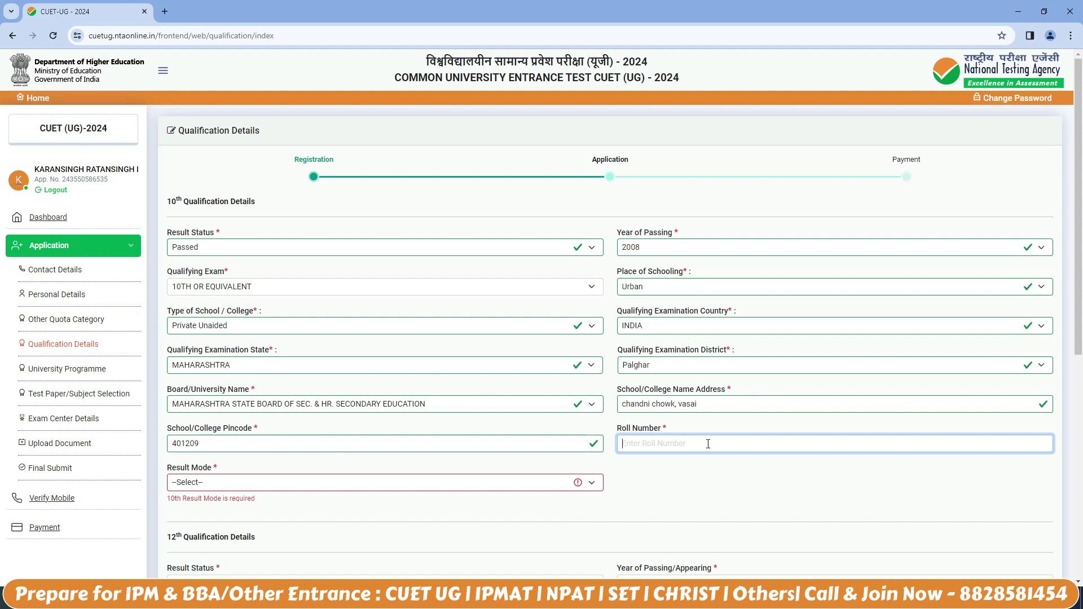
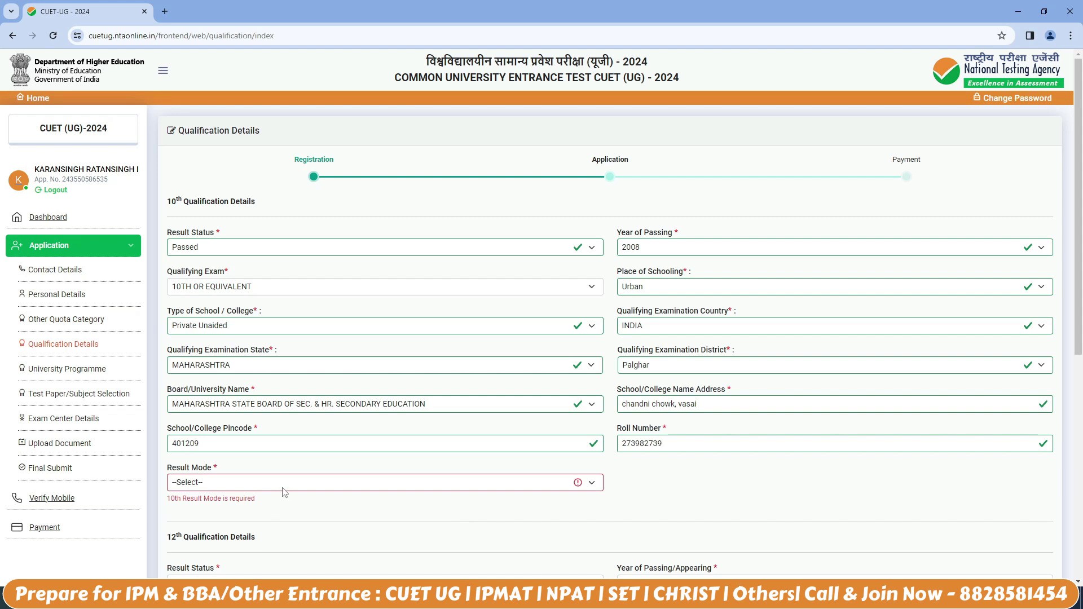
Choose Percentage and enter 400 obtained out of 600 total marks, giving 66.67 percent.
{"action": "left_click", "coordinate": [283, 488]}
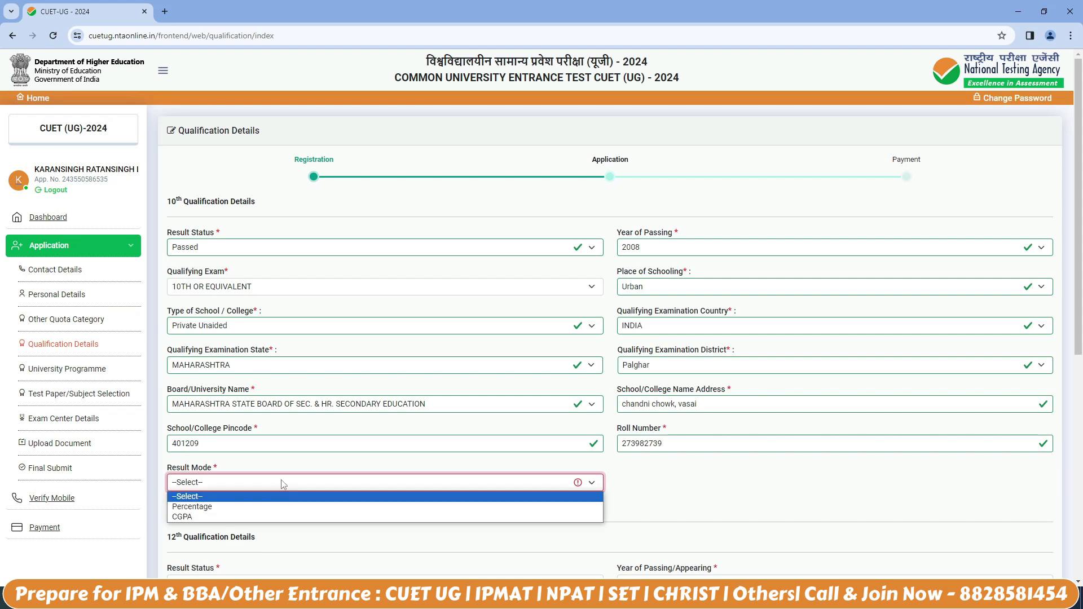
{"action": "left_click", "coordinate": [283, 507]}
{"action": "scroll", "coordinate": [283, 506], "scroll_direction": "down", "scroll_amount": 3}
{"action": "left_click", "coordinate": [267, 319]}
{"action": "type", "text": "400"}
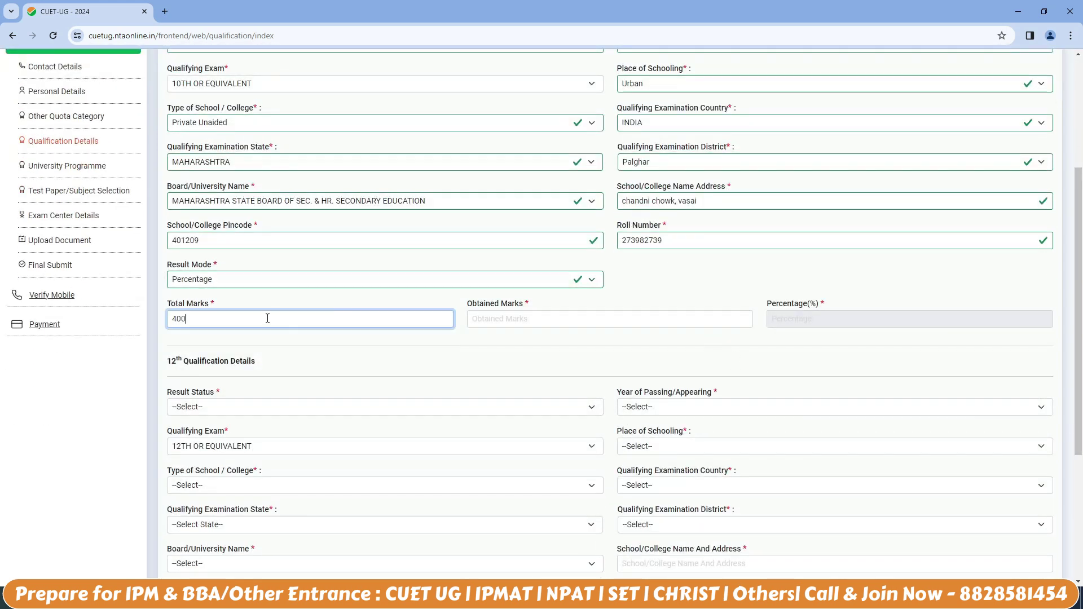
{"action": "left_click_drag", "start_coordinate": [227, 318], "coordinate": [161, 310]}
{"action": "type", "text": "600"}
{"action": "left_click", "coordinate": [572, 317]}
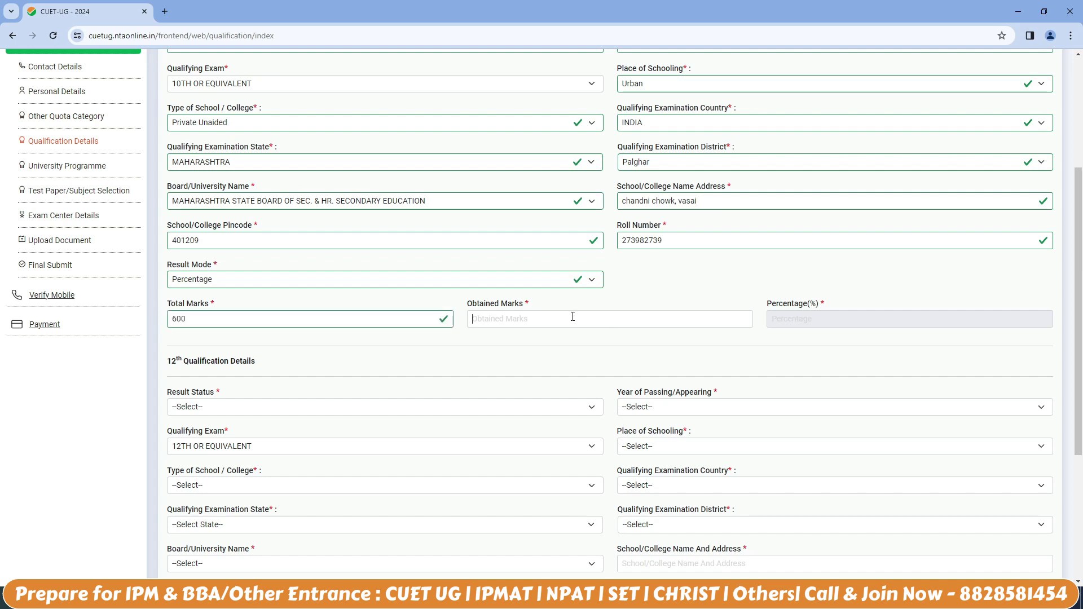
{"action": "type", "text": "400"}
{"action": "left_click", "coordinate": [792, 289]}
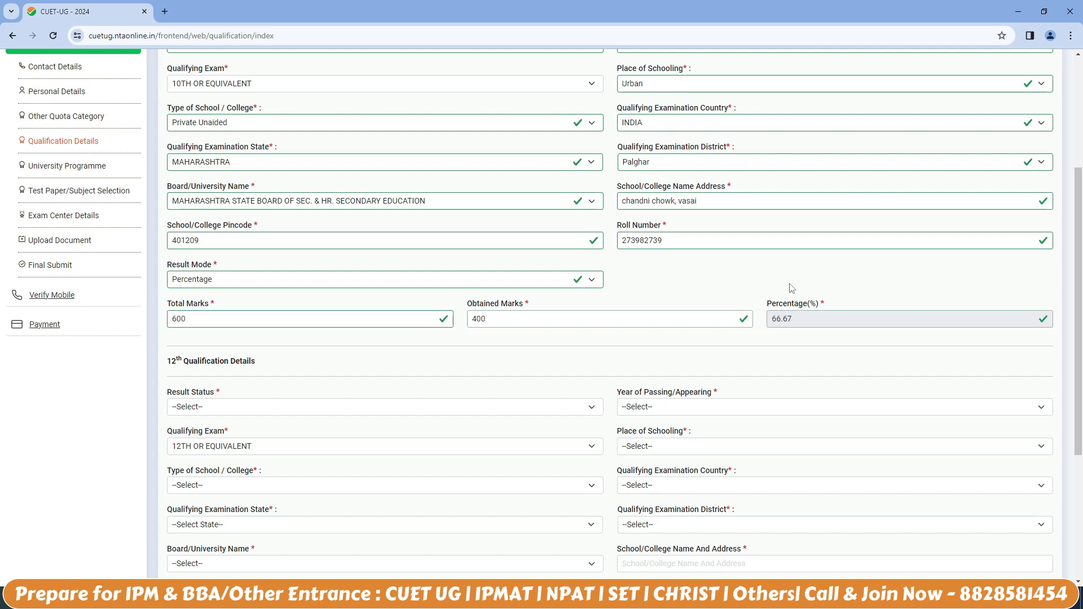
Set the 12th result to Passed in 2010 with a Private Unaided school.
{"action": "left_click_drag", "start_coordinate": [1080, 356], "coordinate": [1081, 441]}
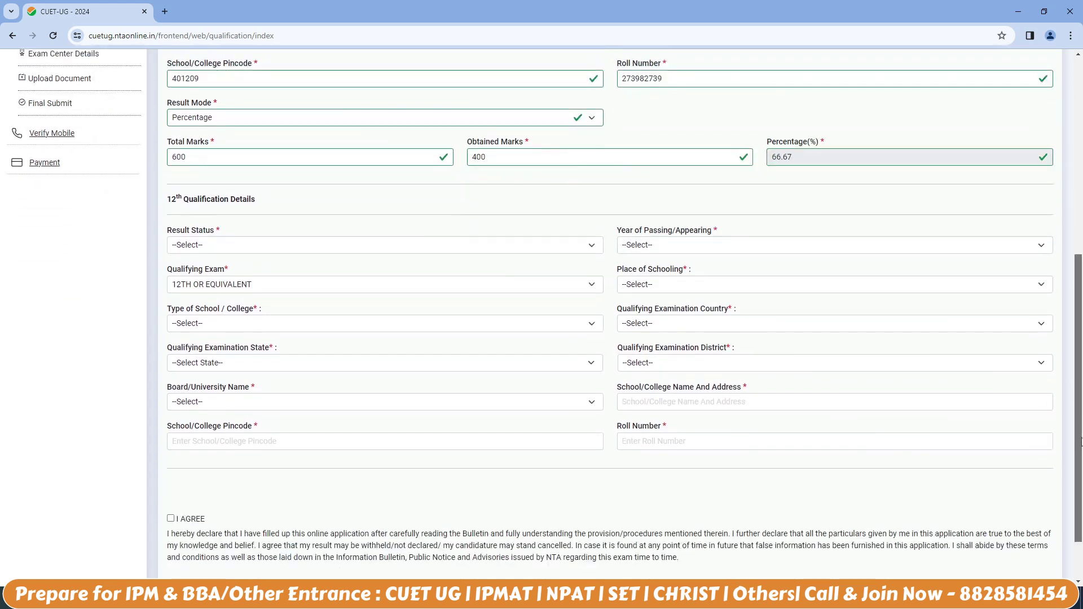
{"action": "left_click", "coordinate": [330, 242]}
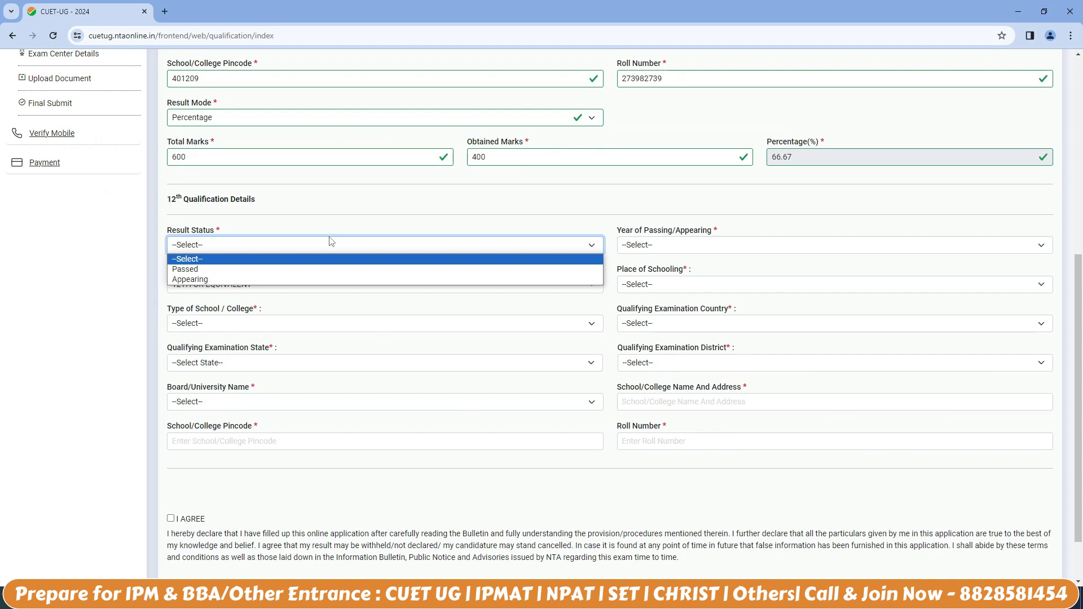
{"action": "left_click", "coordinate": [312, 269]}
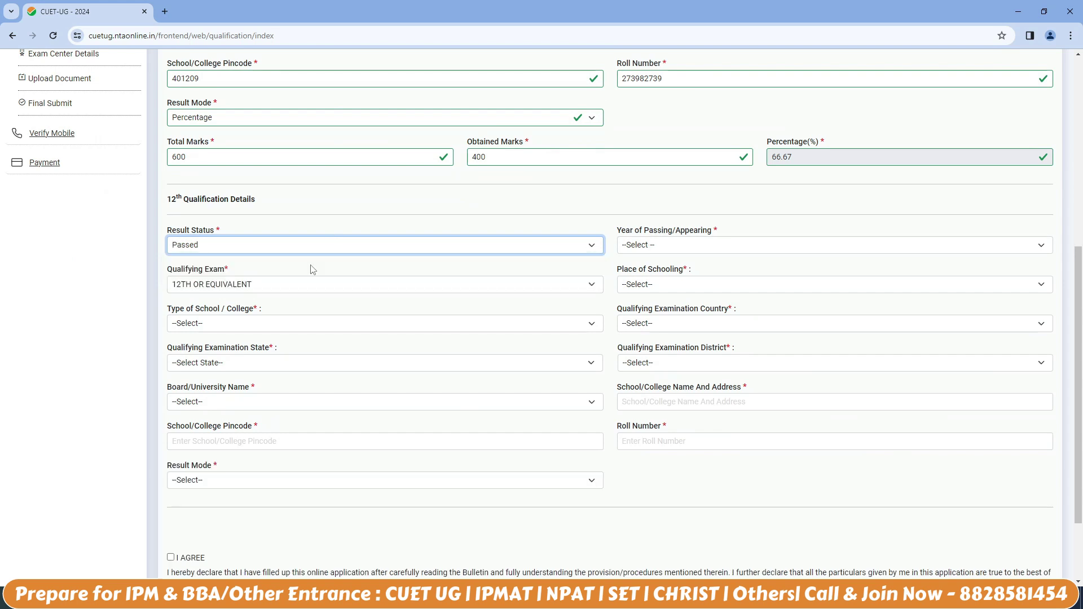
{"action": "left_click", "coordinate": [744, 248]}
{"action": "type", "text": "2010"}
{"action": "key", "text": "Return"}
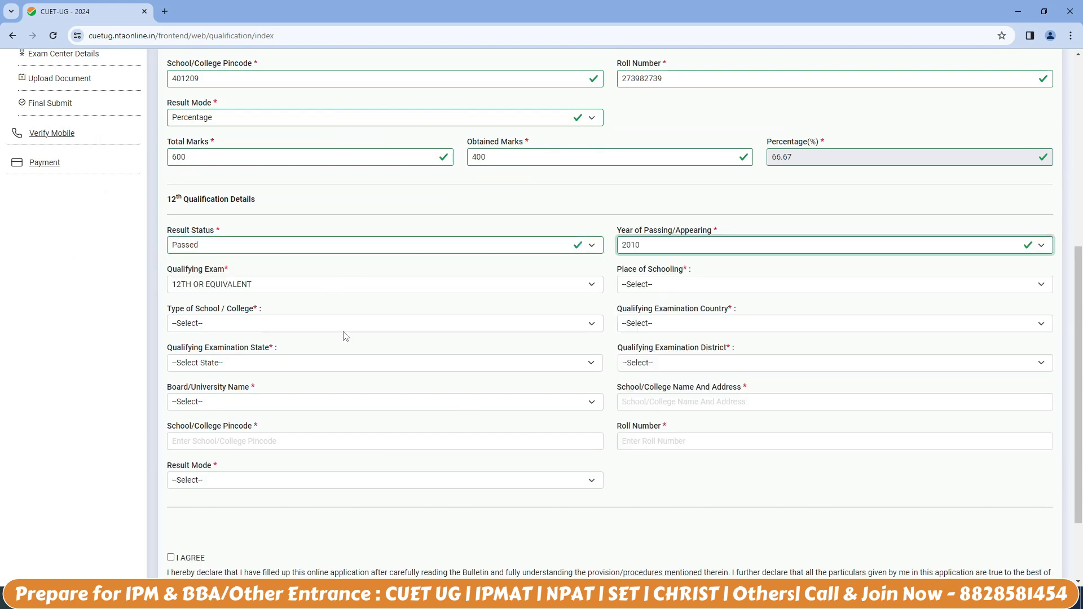
{"action": "left_click", "coordinate": [343, 332]}
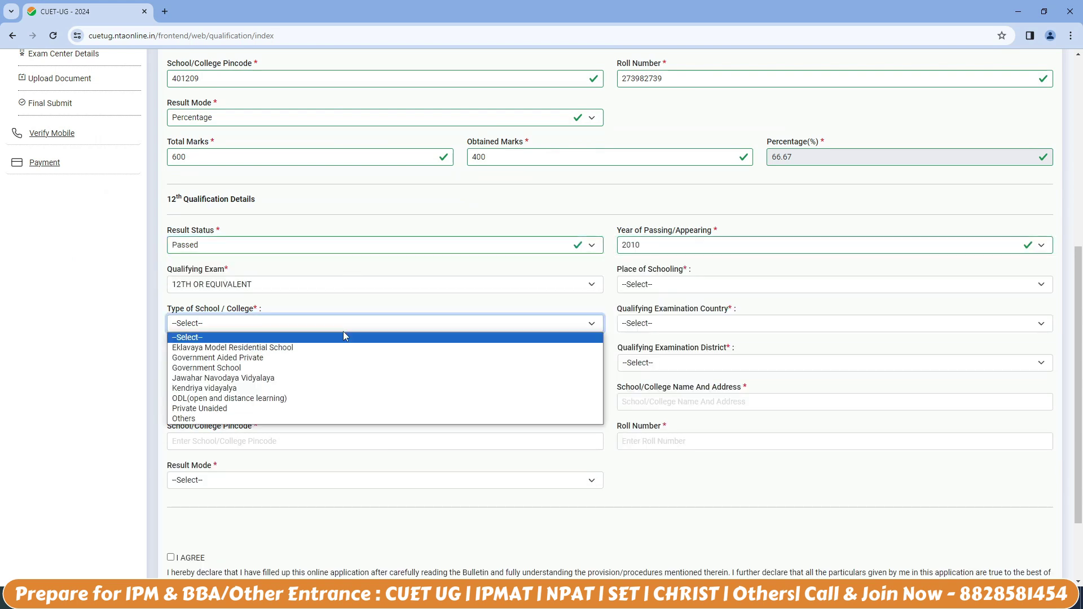
{"action": "left_click", "coordinate": [288, 412]}
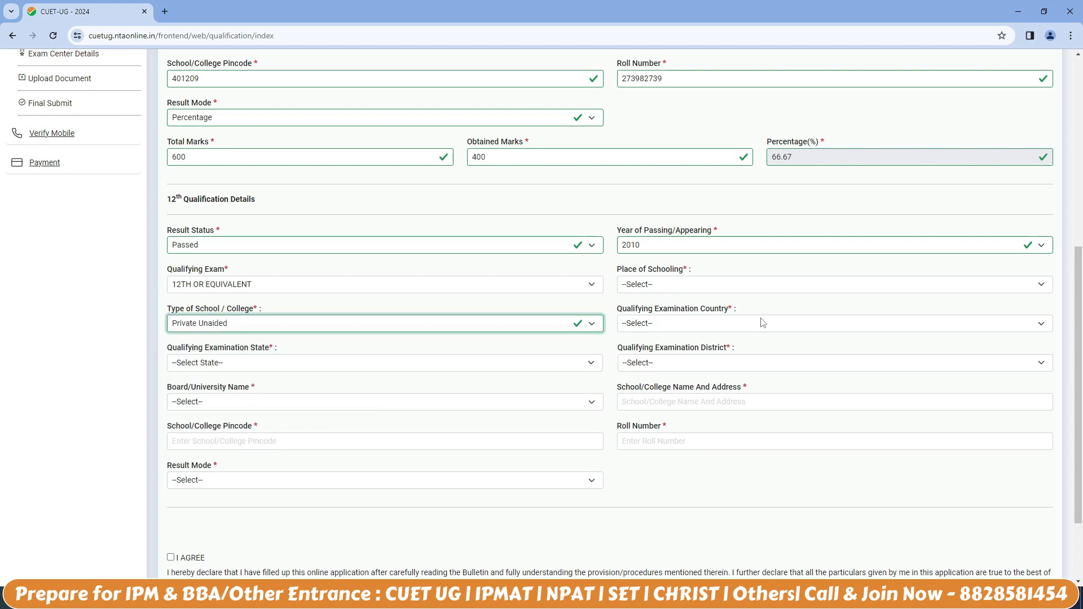
Set 12th schooling to Urban, accept the declaration and save the qualification details.
{"action": "left_click", "coordinate": [753, 284]}
{"action": "left_click", "coordinate": [736, 331]}
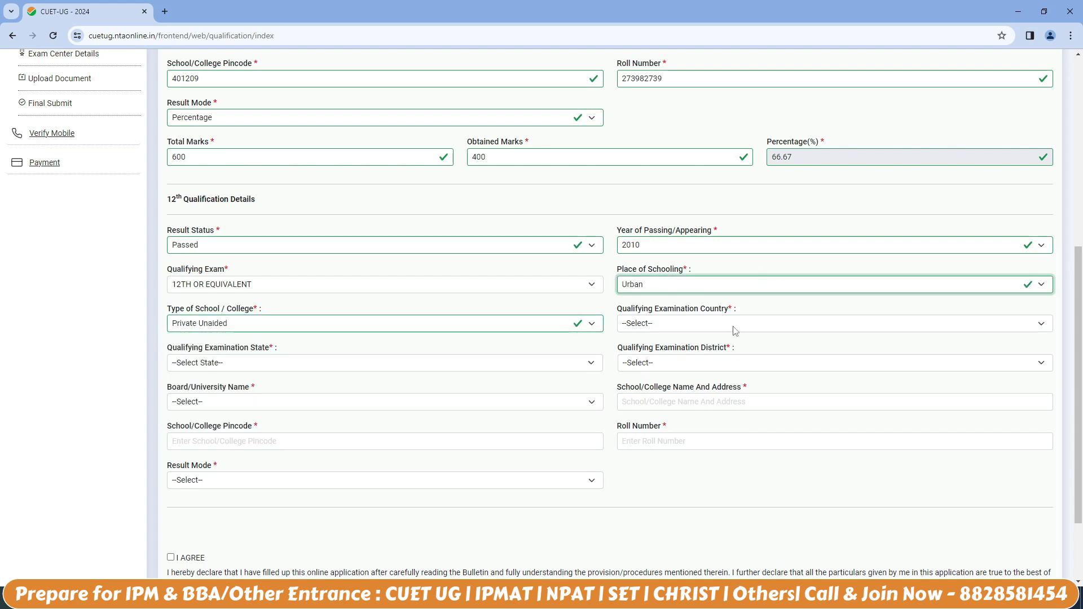
{"action": "left_click", "coordinate": [735, 331]}
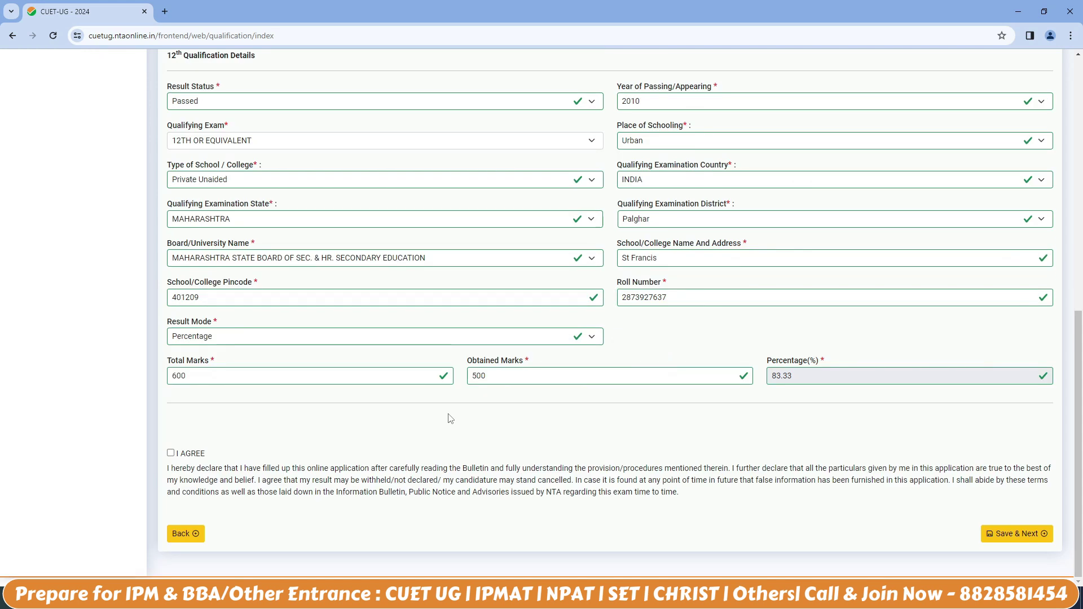
{"action": "left_click", "coordinate": [170, 453]}
{"action": "left_click", "coordinate": [1029, 534]}
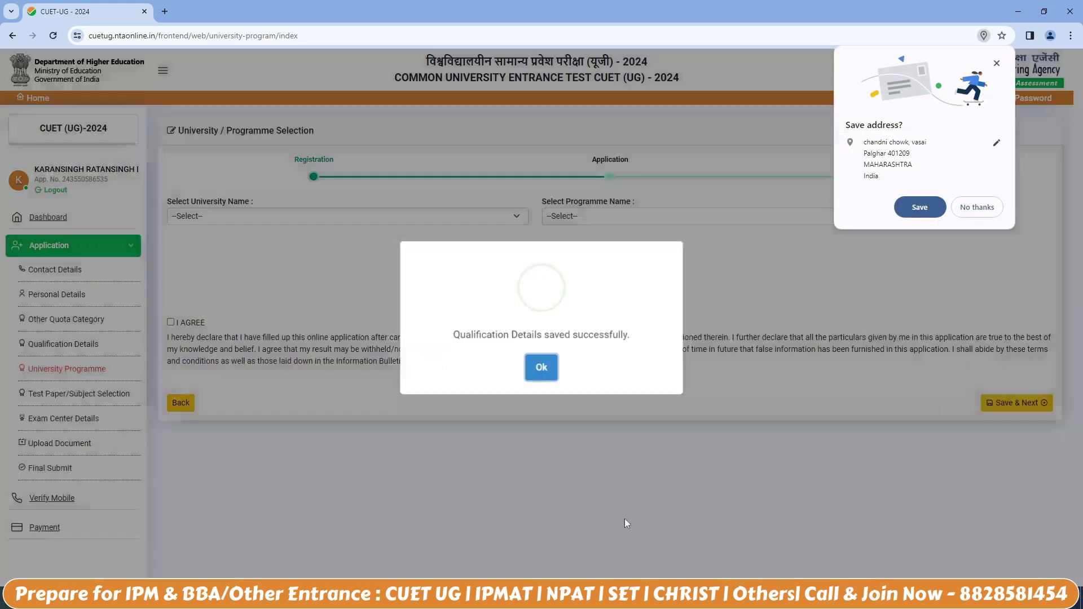
Clear the pop-ups and add TISS's BA in Social Sciences – Guwahati Campus programme.
{"action": "left_click", "coordinate": [976, 208]}
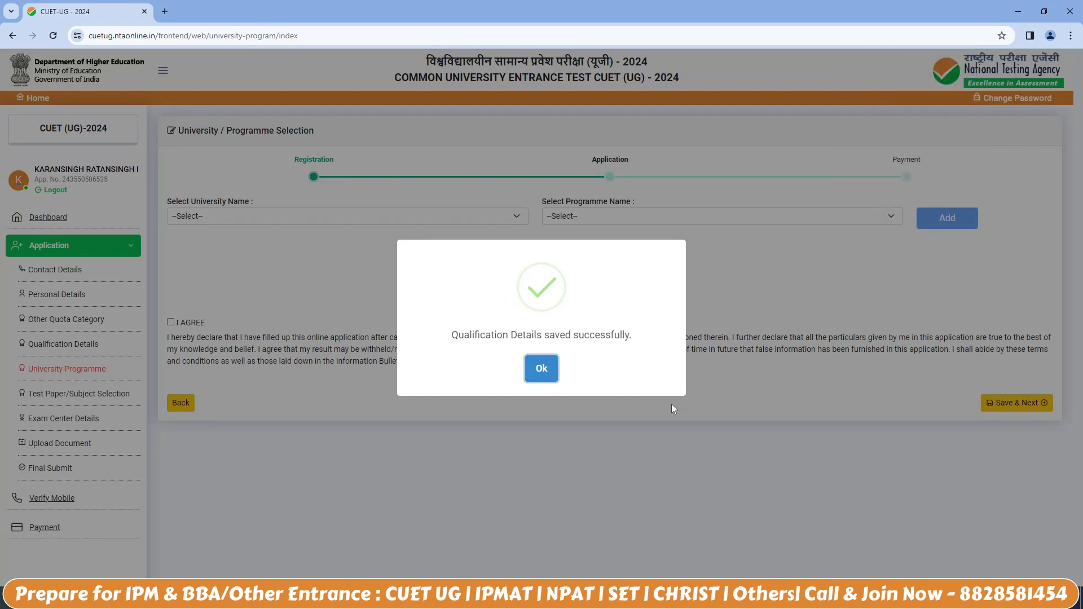
{"action": "left_click", "coordinate": [540, 370]}
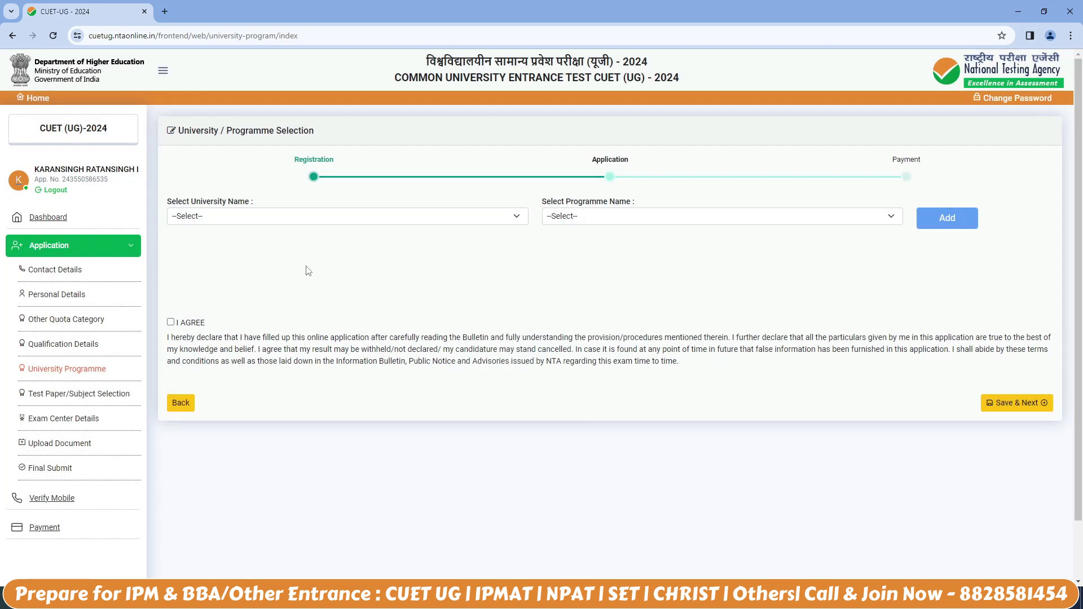
{"action": "left_click", "coordinate": [297, 221]}
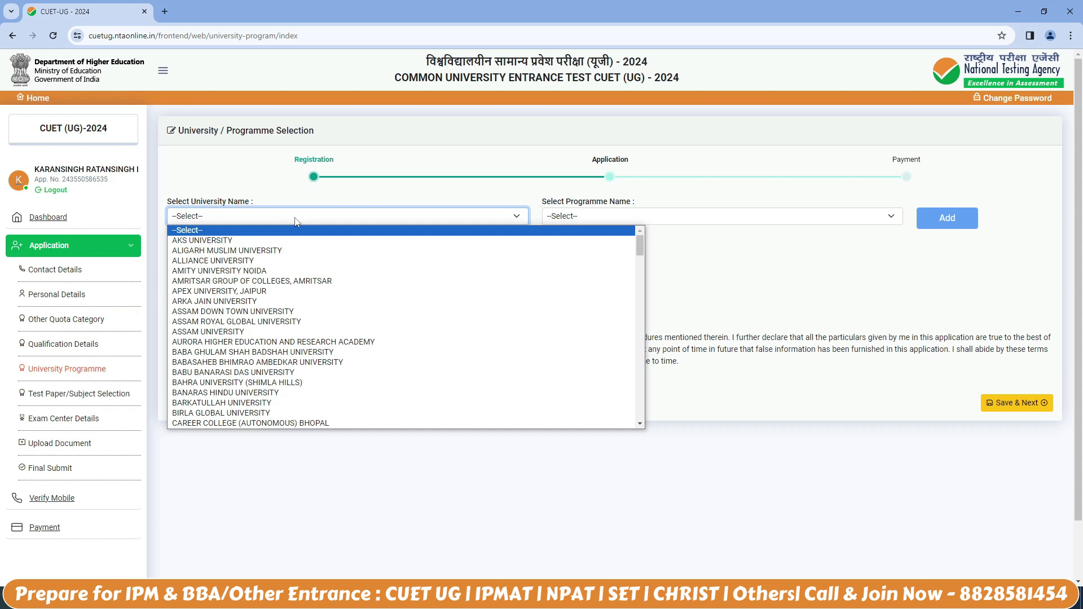
{"action": "left_click", "coordinate": [445, 238]}
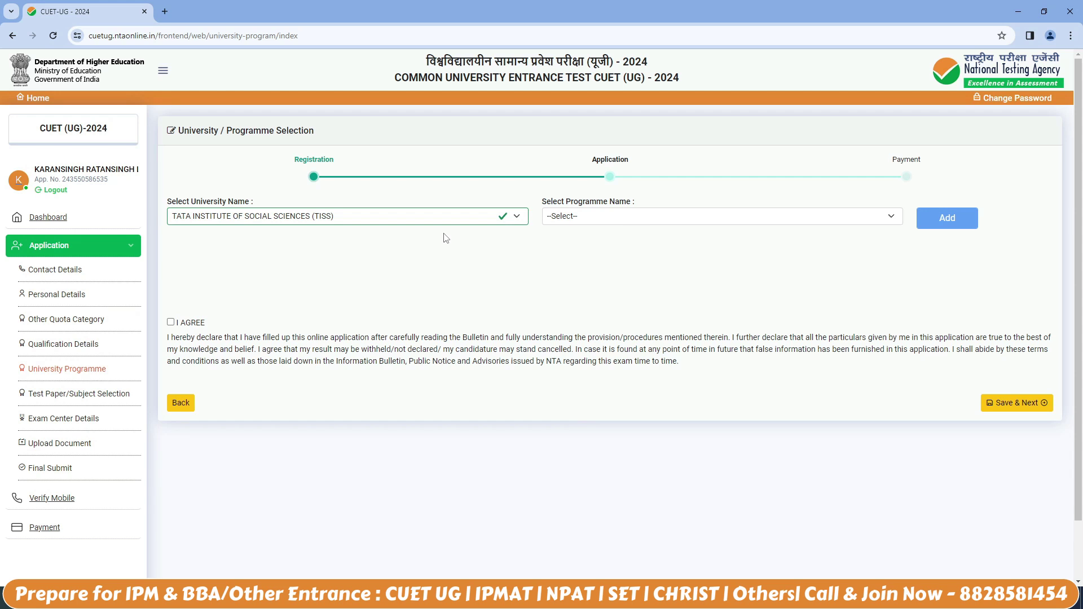
{"action": "left_click", "coordinate": [813, 222]}
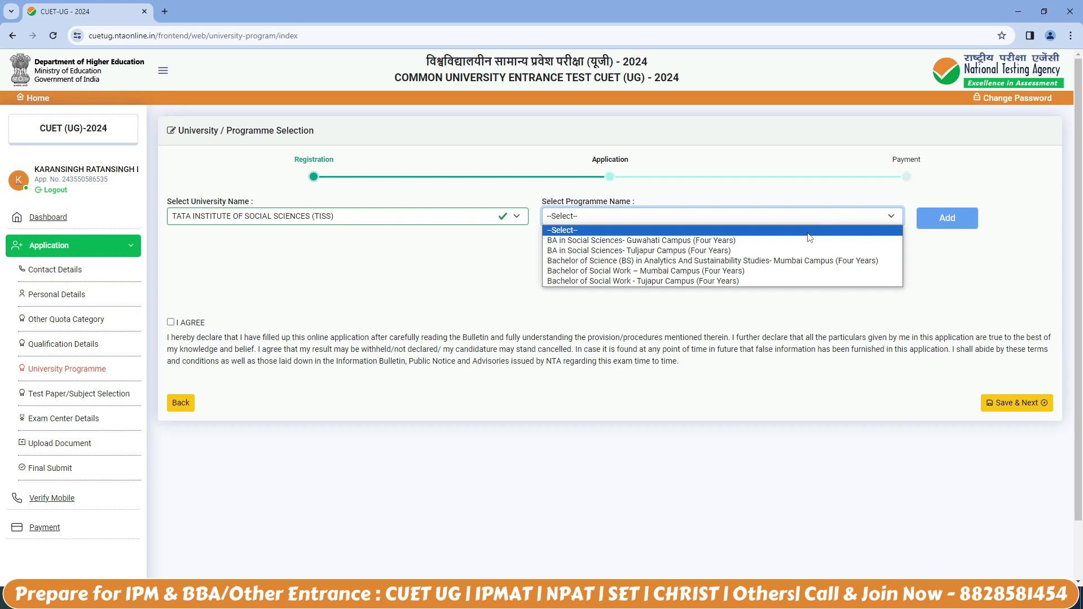
{"action": "left_click", "coordinate": [809, 240]}
{"action": "left_click", "coordinate": [942, 217]}
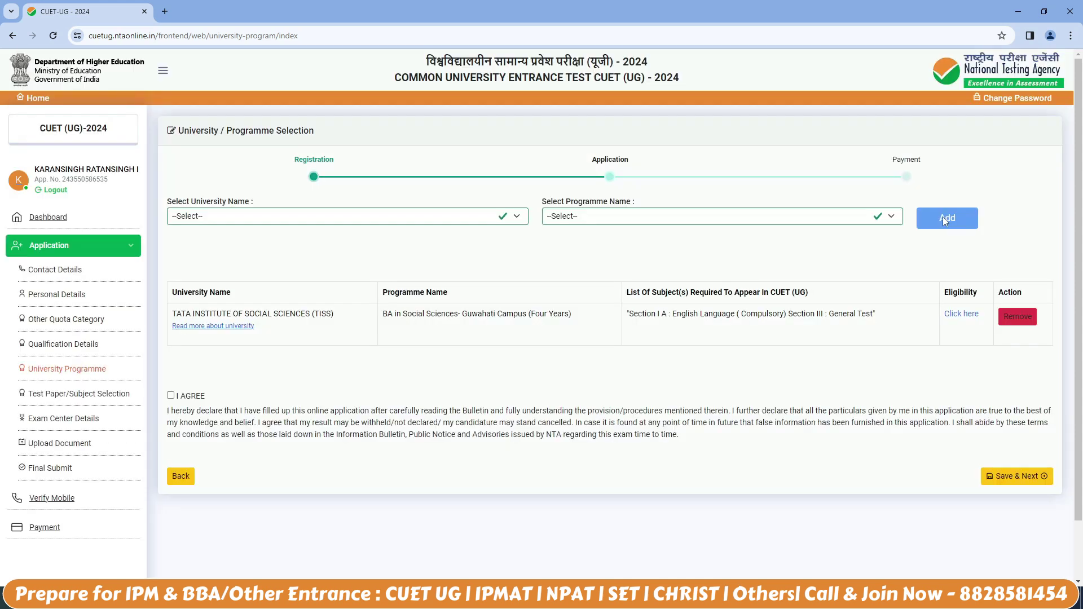
Add Banaras Hindu University's B.A. LL.B programme to the list.
{"action": "left_click", "coordinate": [516, 218]}
{"action": "key", "text": "b"}
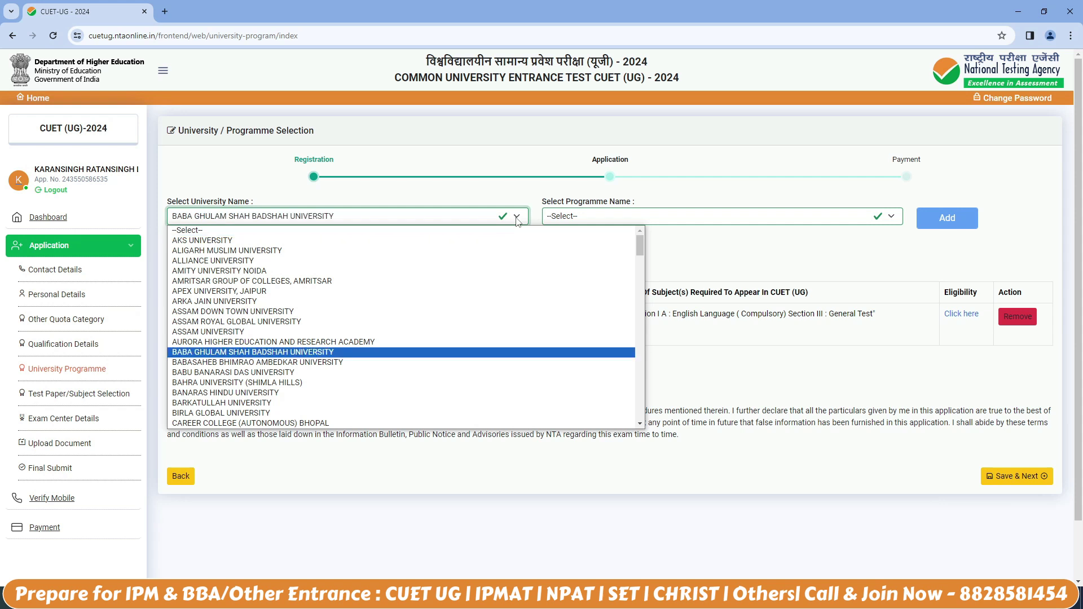
{"action": "left_click", "coordinate": [360, 393]}
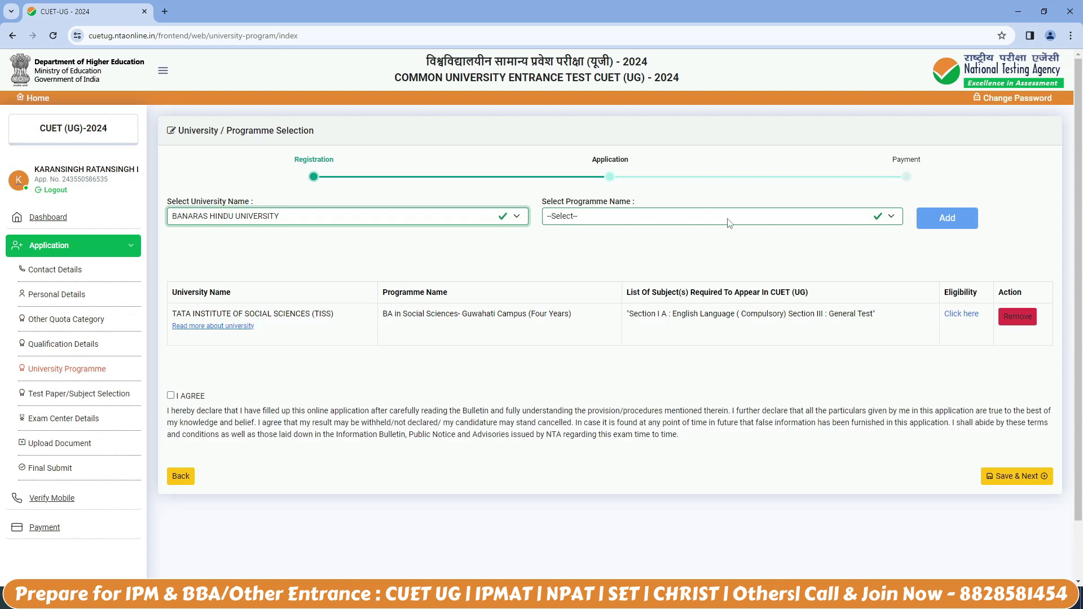
{"action": "left_click", "coordinate": [750, 223]}
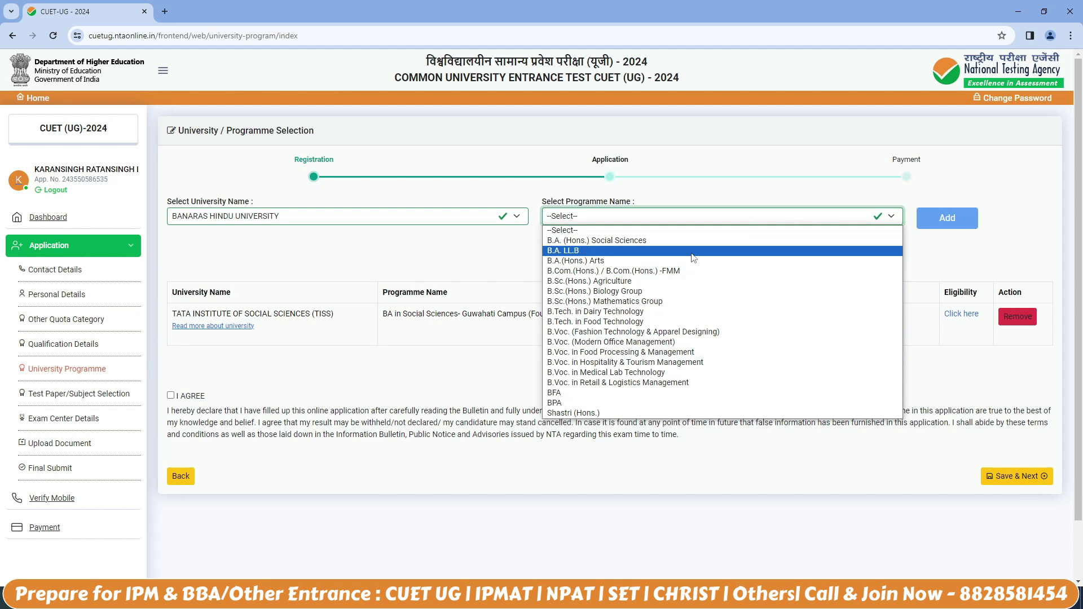
{"action": "left_click", "coordinate": [692, 251]}
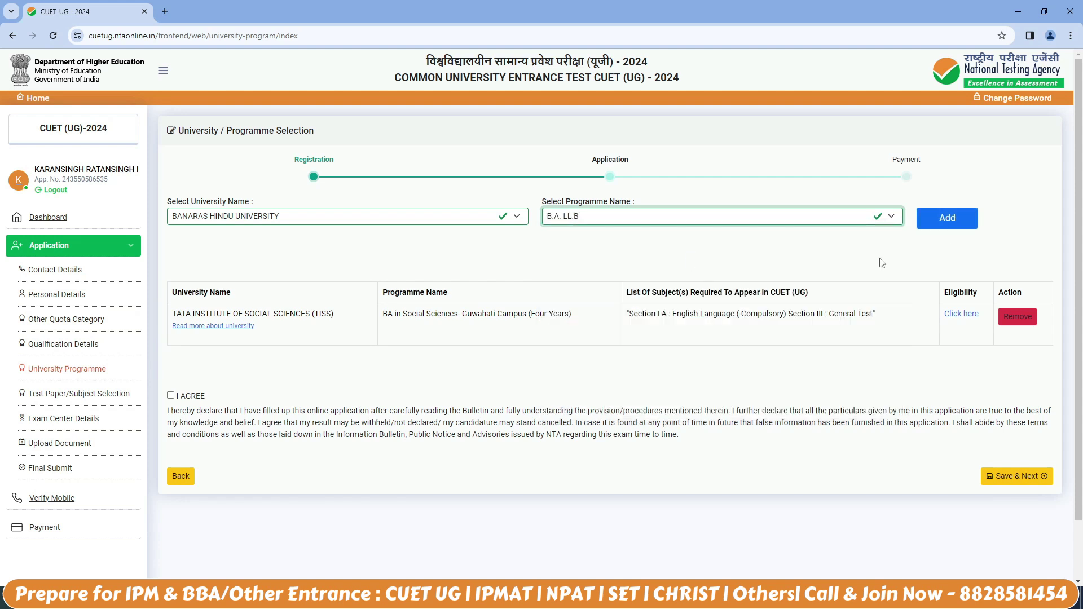
{"action": "left_click", "coordinate": [960, 220]}
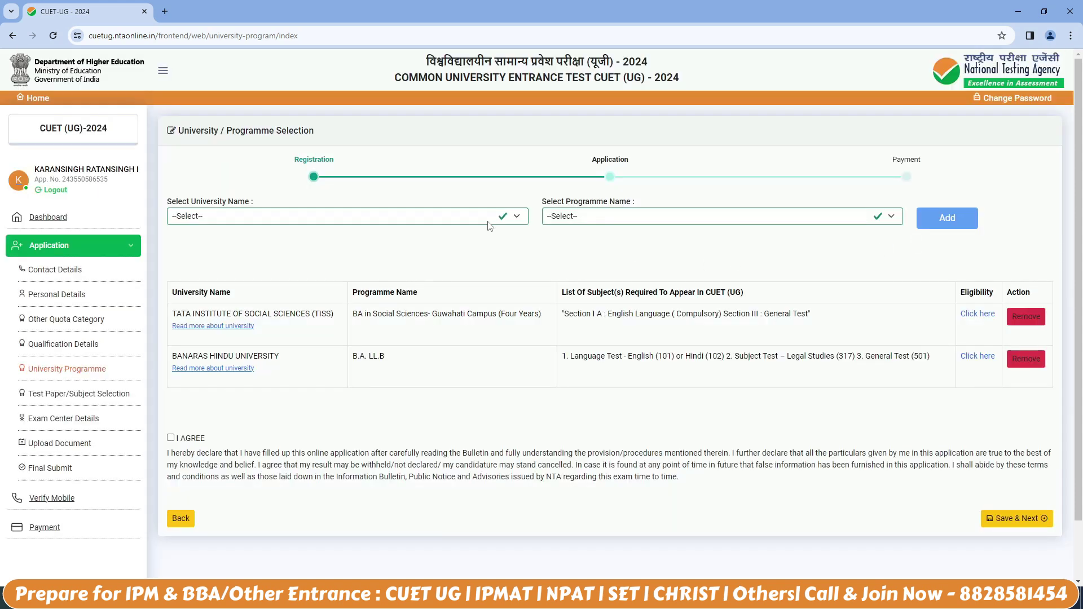
Add Jamia Millia Islamia's B.A.( Hons) History programme to the list.
{"action": "left_click", "coordinate": [516, 218]}
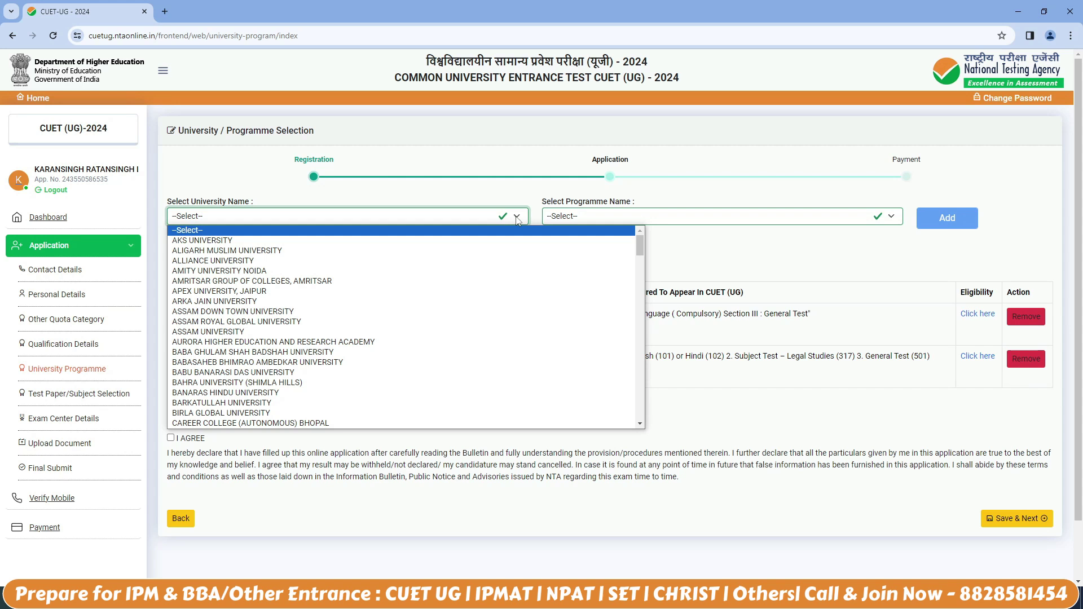
{"action": "key", "text": "j"}
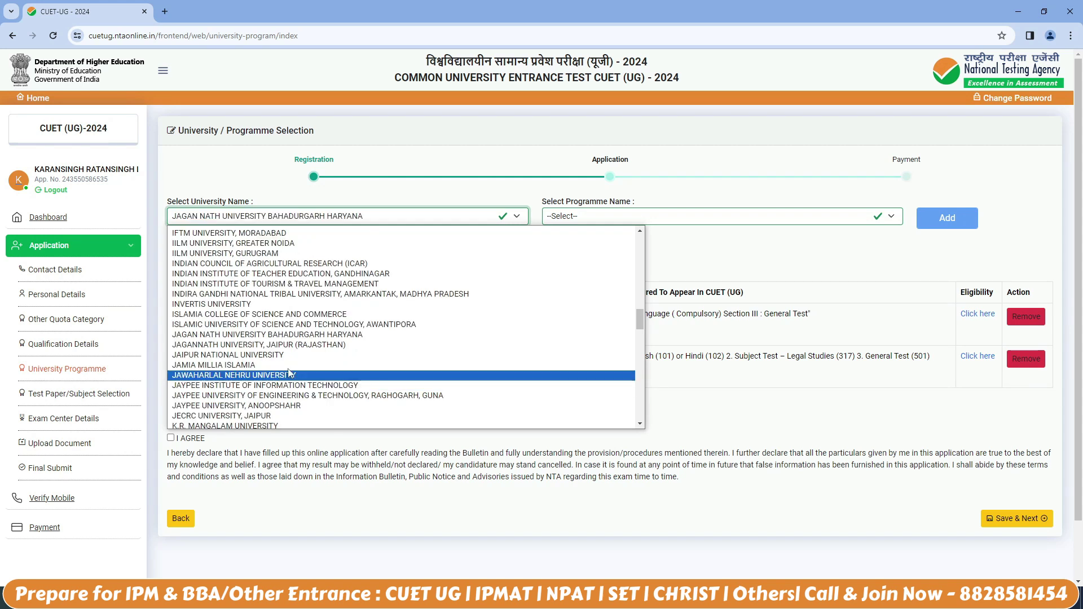
{"action": "left_click", "coordinate": [293, 366]}
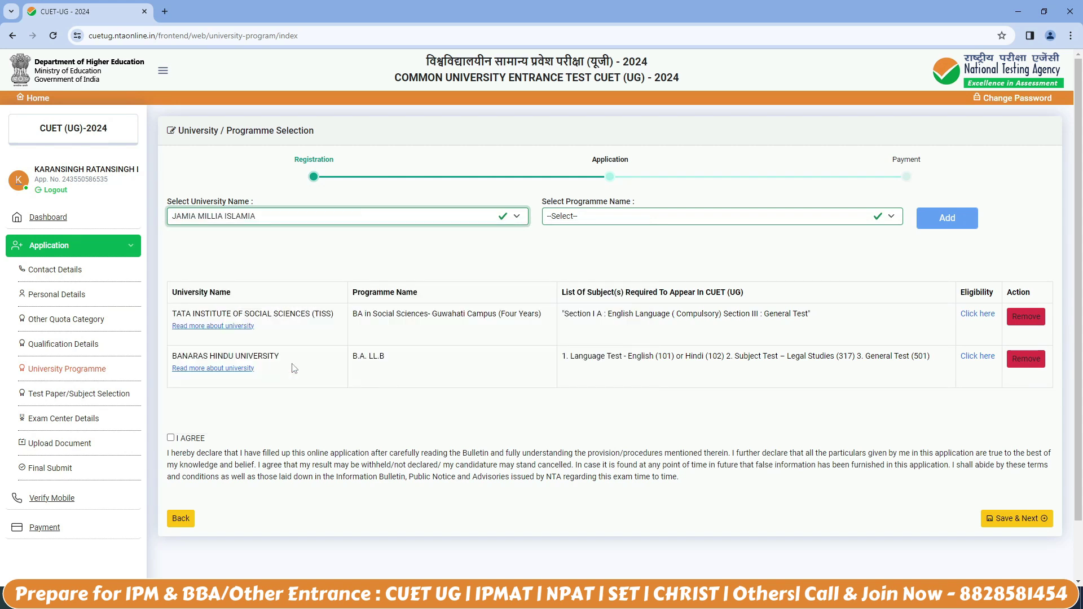
{"action": "left_click", "coordinate": [723, 221]}
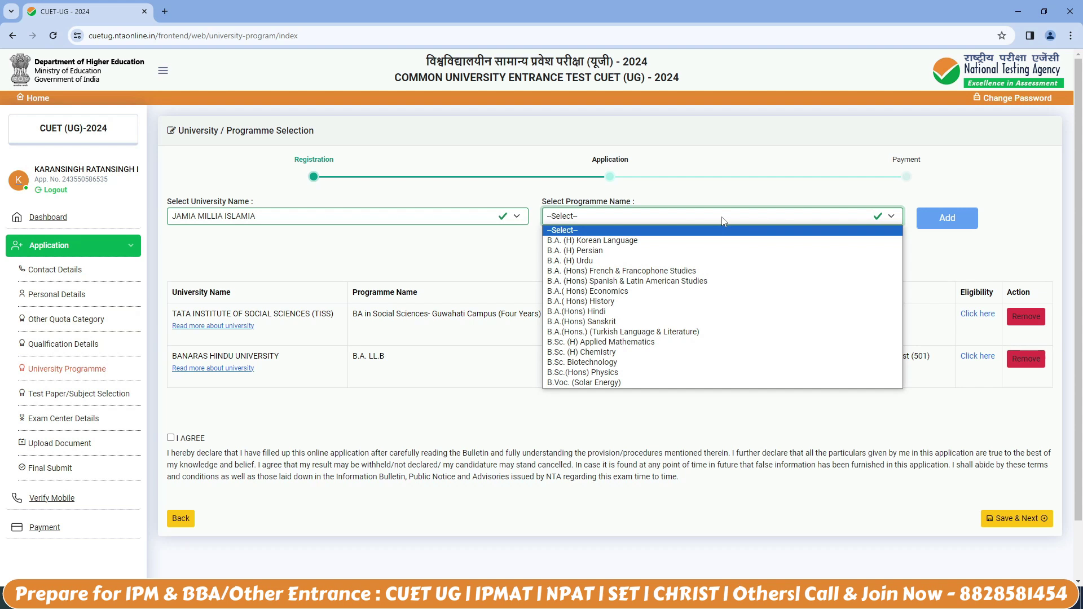
{"action": "left_click", "coordinate": [675, 304]}
{"action": "left_click", "coordinate": [952, 226]}
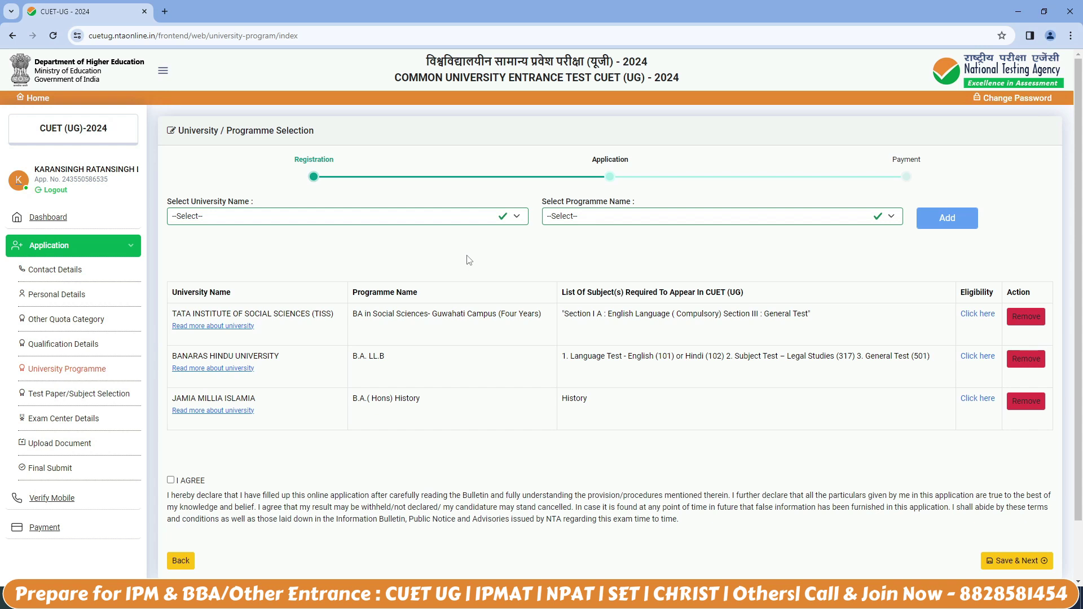
{"action": "scroll", "coordinate": [1010, 237], "scroll_direction": "down", "scroll_amount": 2}
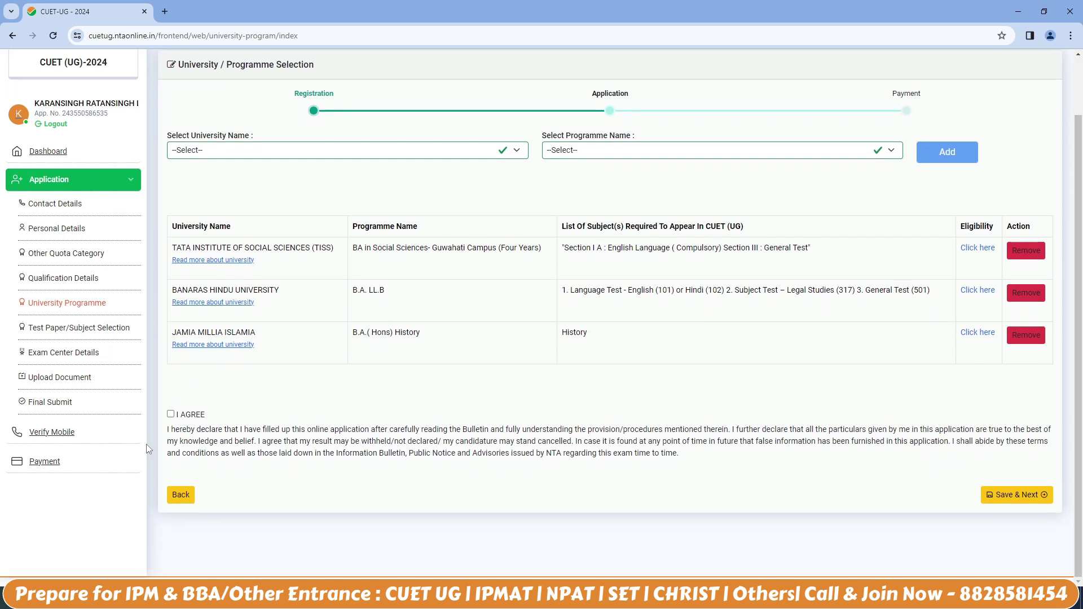
Accept the declaration and save the three programme choices.
{"action": "left_click", "coordinate": [172, 416]}
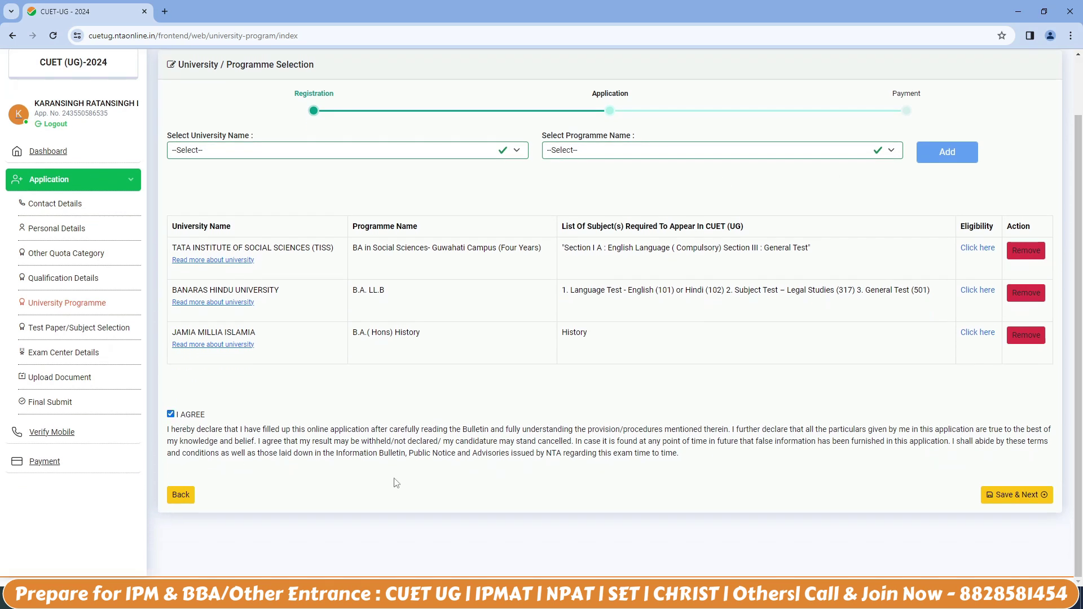
{"action": "left_click", "coordinate": [1037, 496]}
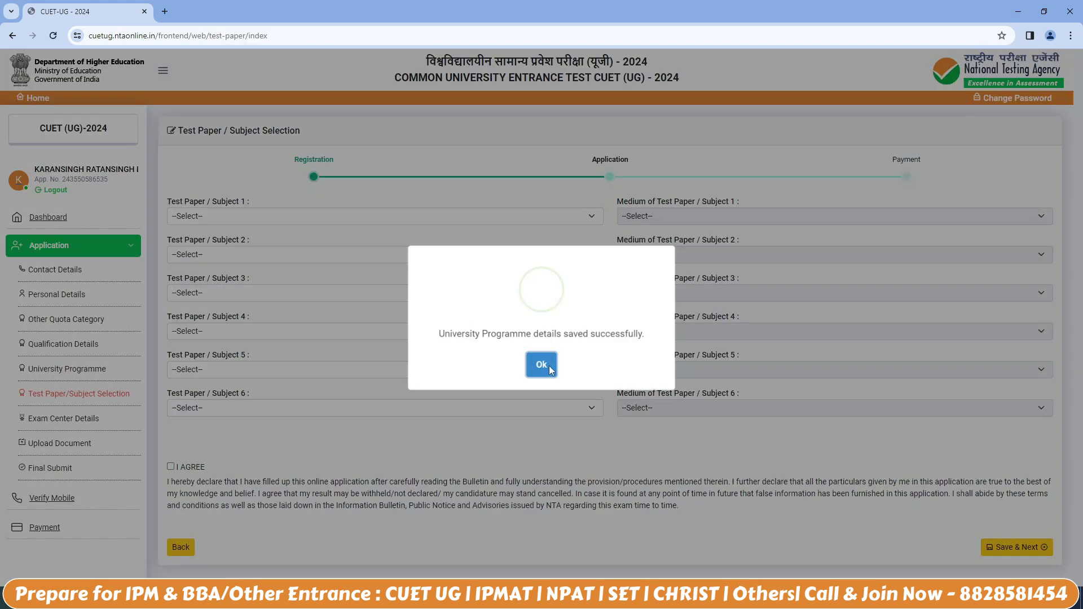
{"action": "left_click", "coordinate": [541, 369]}
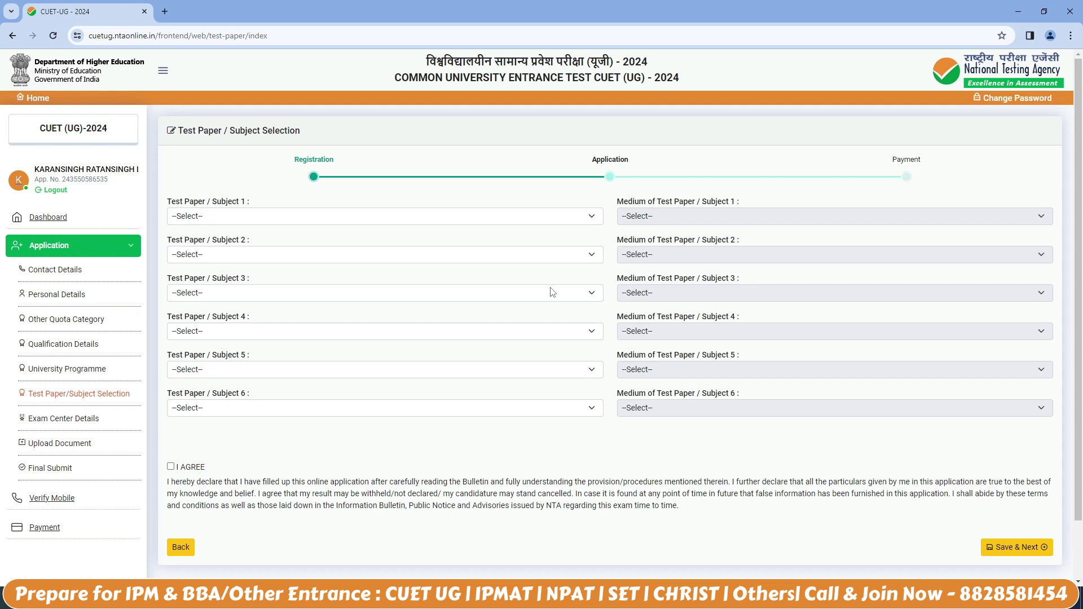
Select the test papers, including English (101), Marathi (108) and Nepali (213).
{"action": "left_click", "coordinate": [472, 222]}
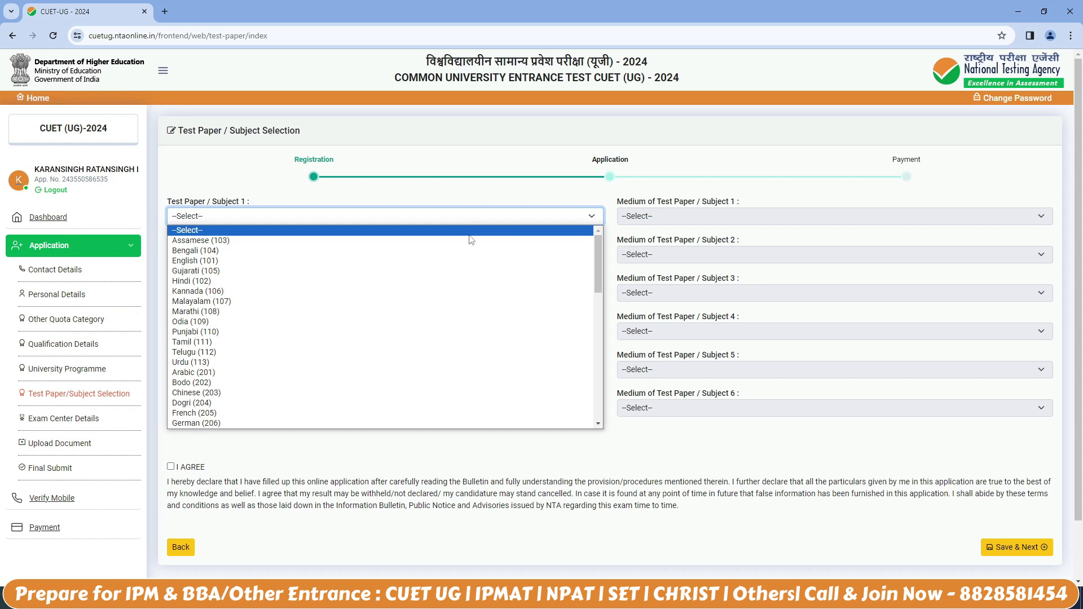
{"action": "left_click", "coordinate": [444, 261]}
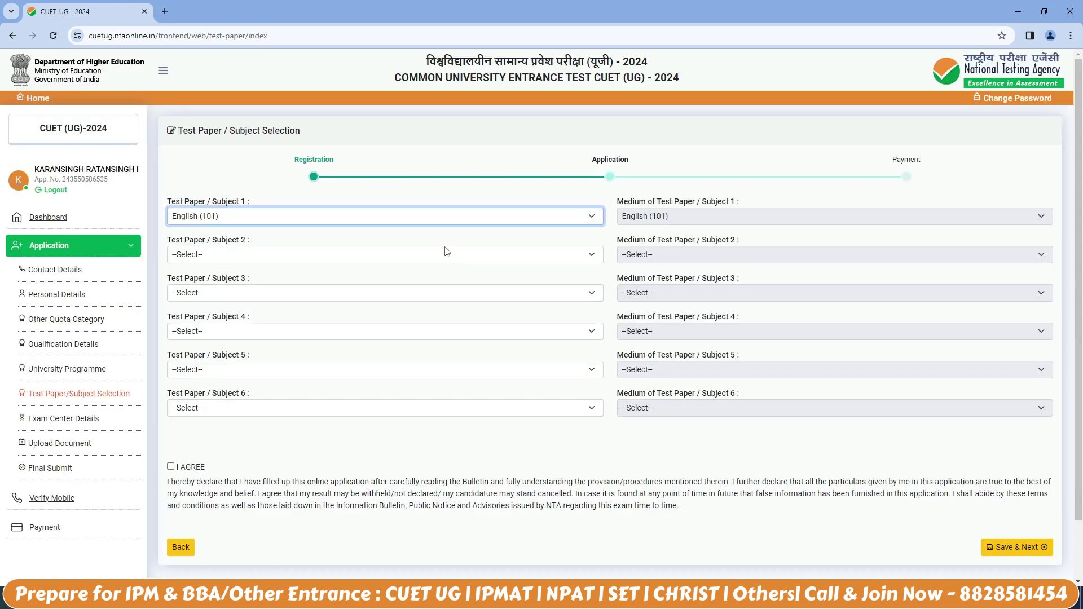
{"action": "left_click", "coordinate": [445, 251]}
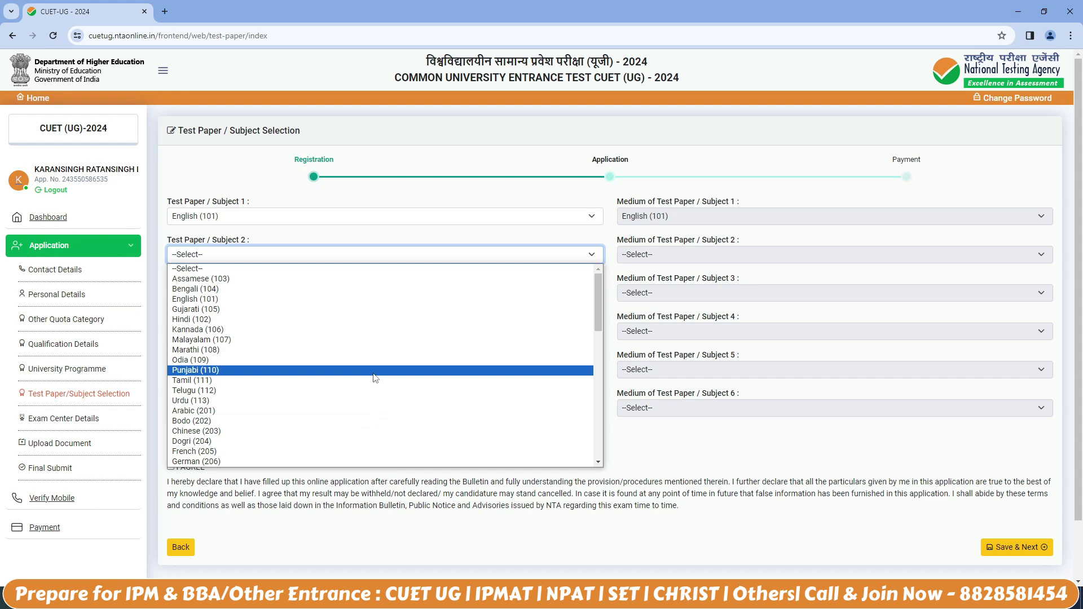
{"action": "left_click", "coordinate": [373, 350]}
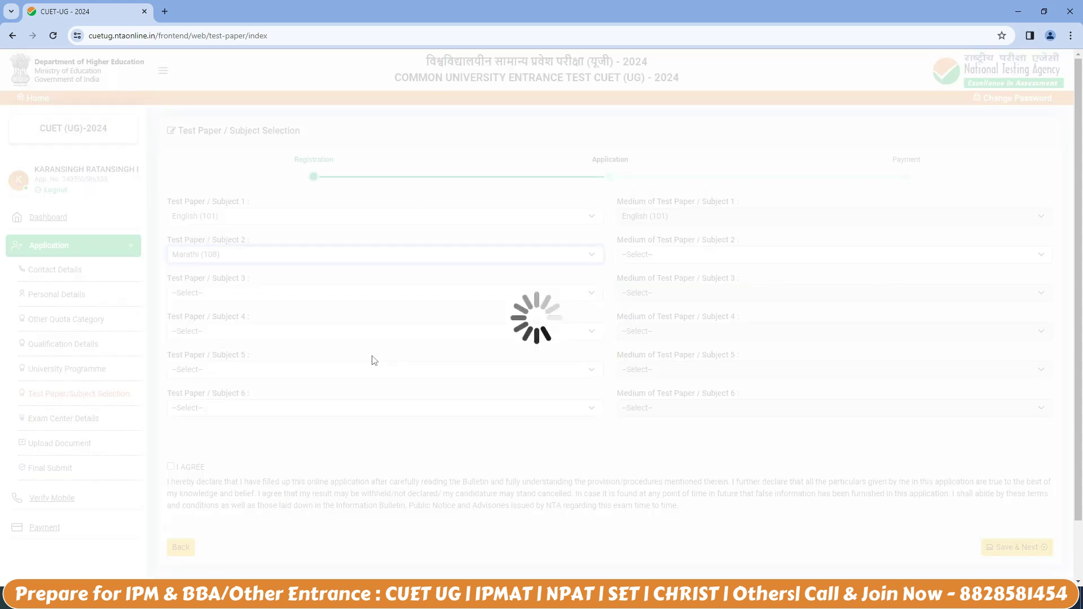
{"action": "left_click", "coordinate": [374, 295]}
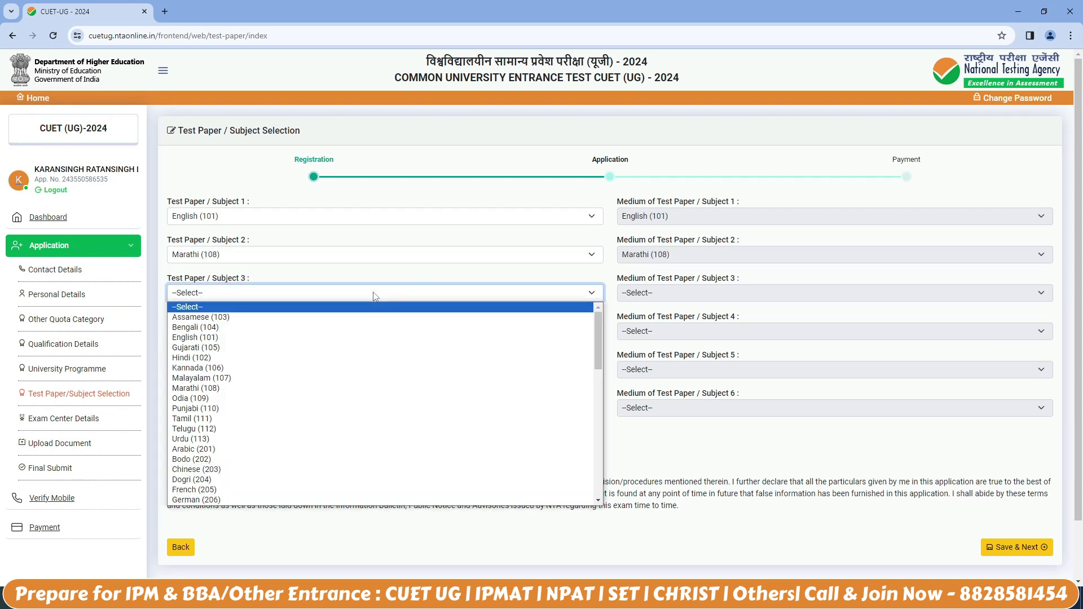
{"action": "left_click_drag", "start_coordinate": [598, 333], "coordinate": [594, 455]}
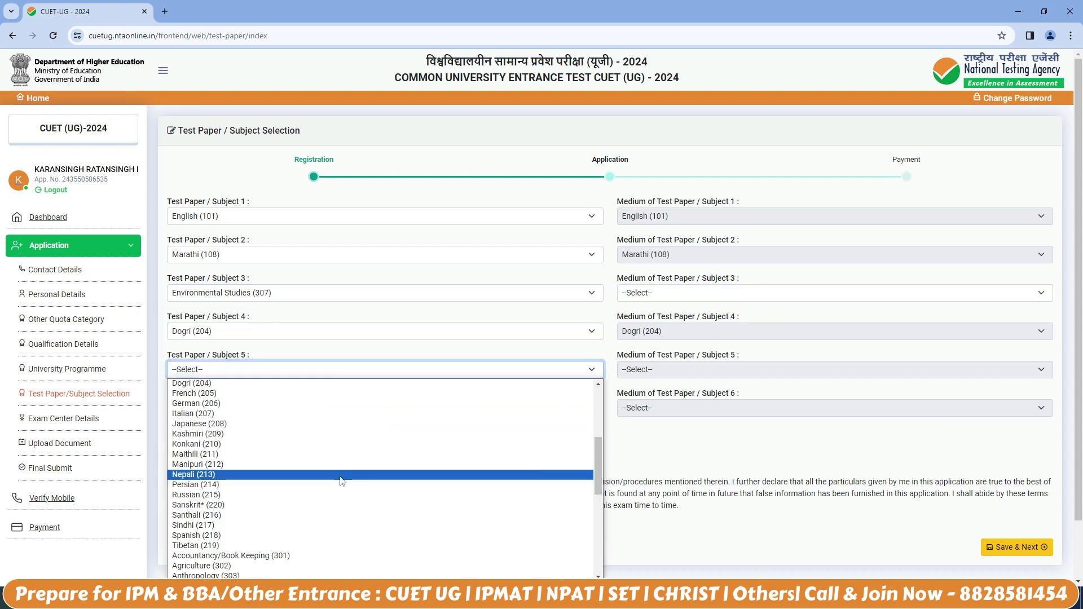
{"action": "left_click", "coordinate": [341, 475]}
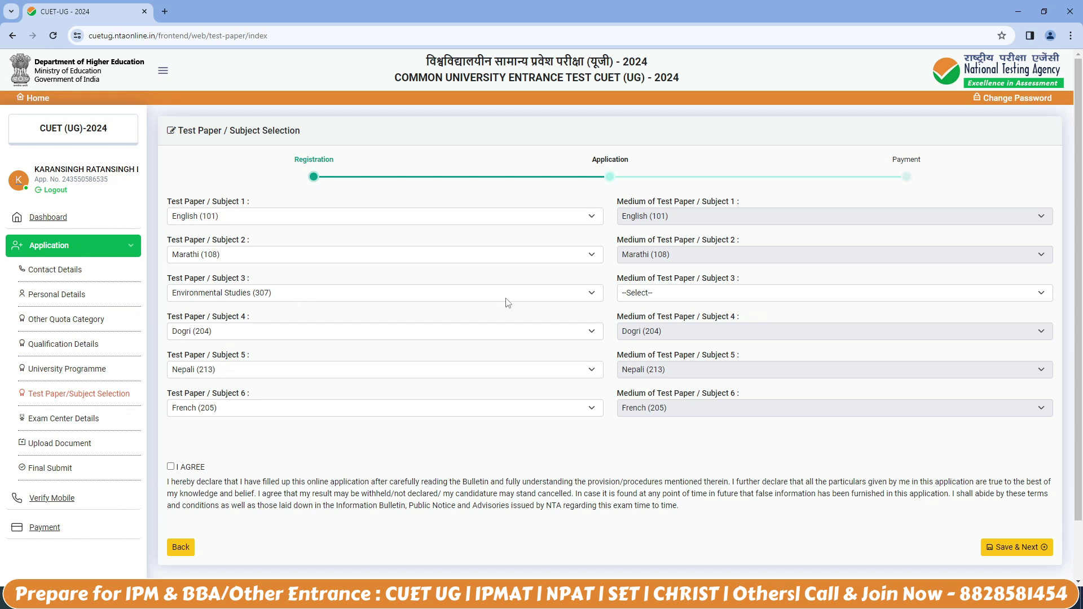
Set English medium for the third paper, accept the declaration and save the test papers.
{"action": "left_click", "coordinate": [747, 298]}
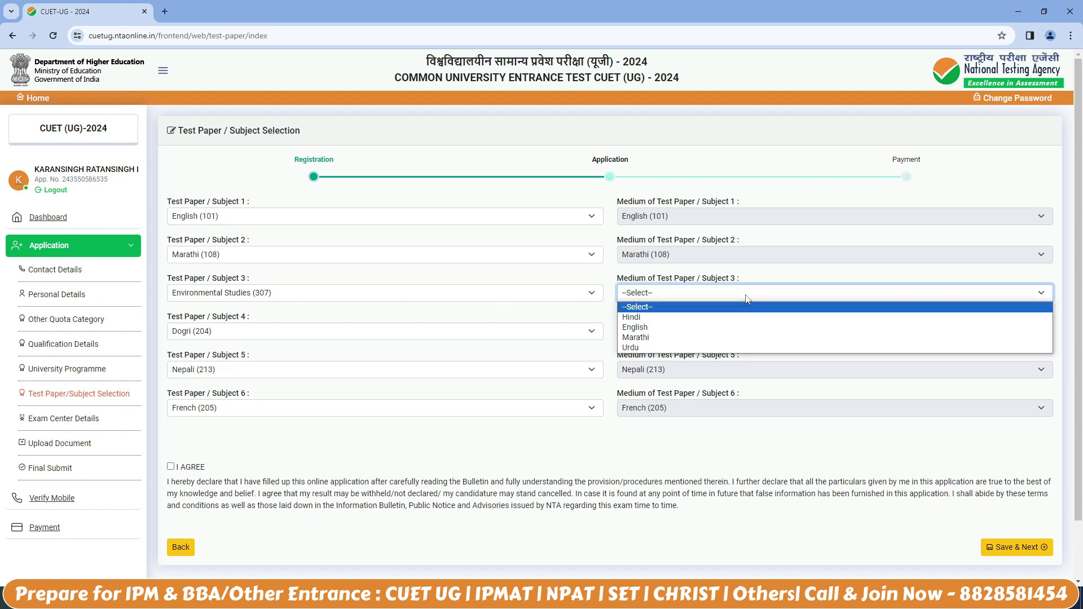
{"action": "left_click", "coordinate": [712, 328]}
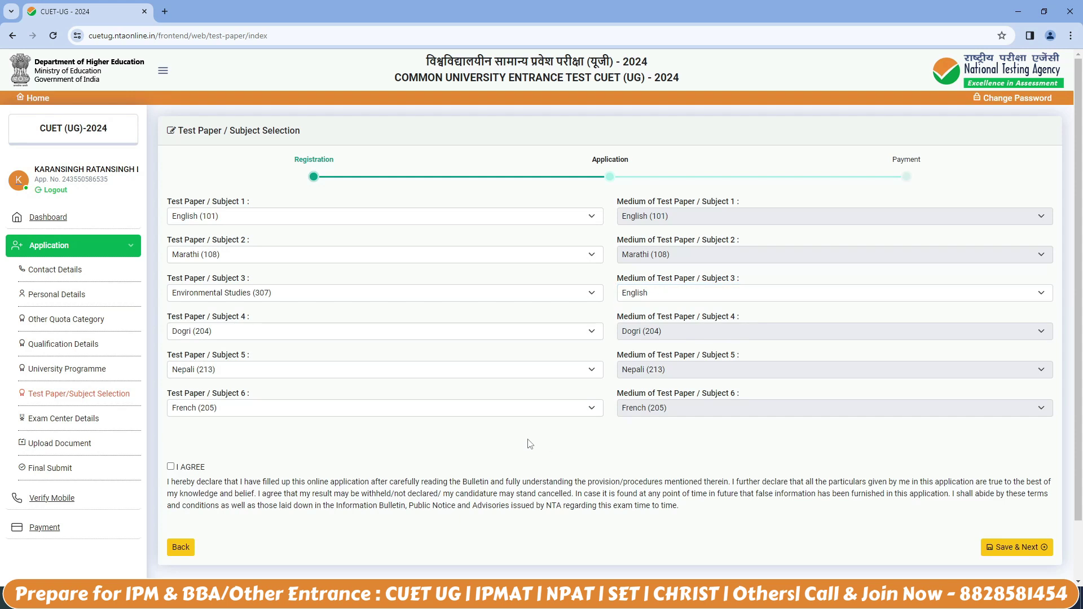
{"action": "scroll", "coordinate": [913, 347], "scroll_direction": "down", "scroll_amount": 2}
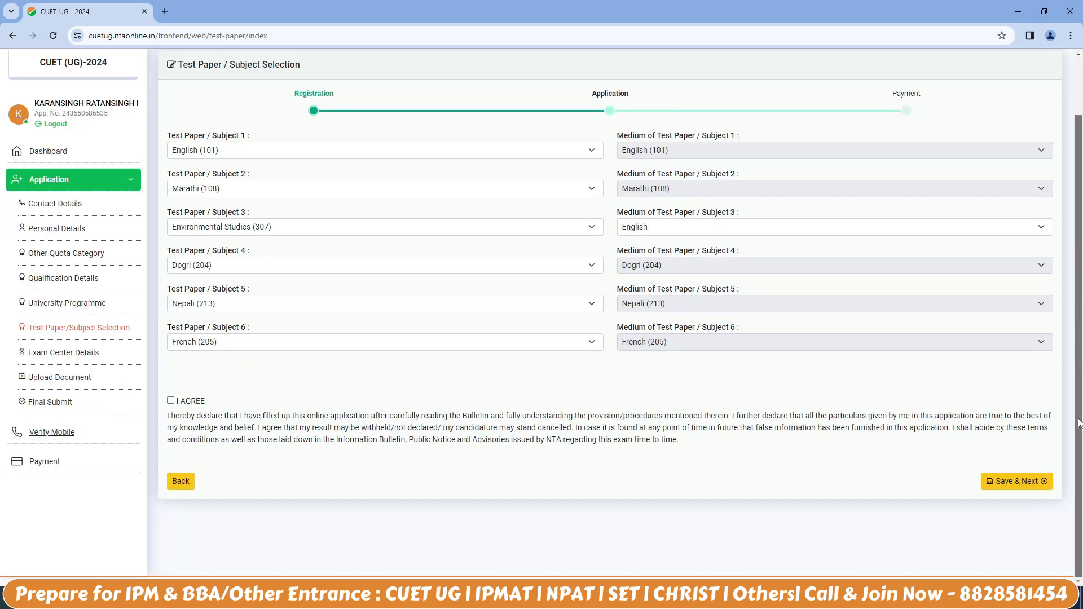
{"action": "left_click", "coordinate": [171, 400]}
{"action": "left_click", "coordinate": [1026, 486]}
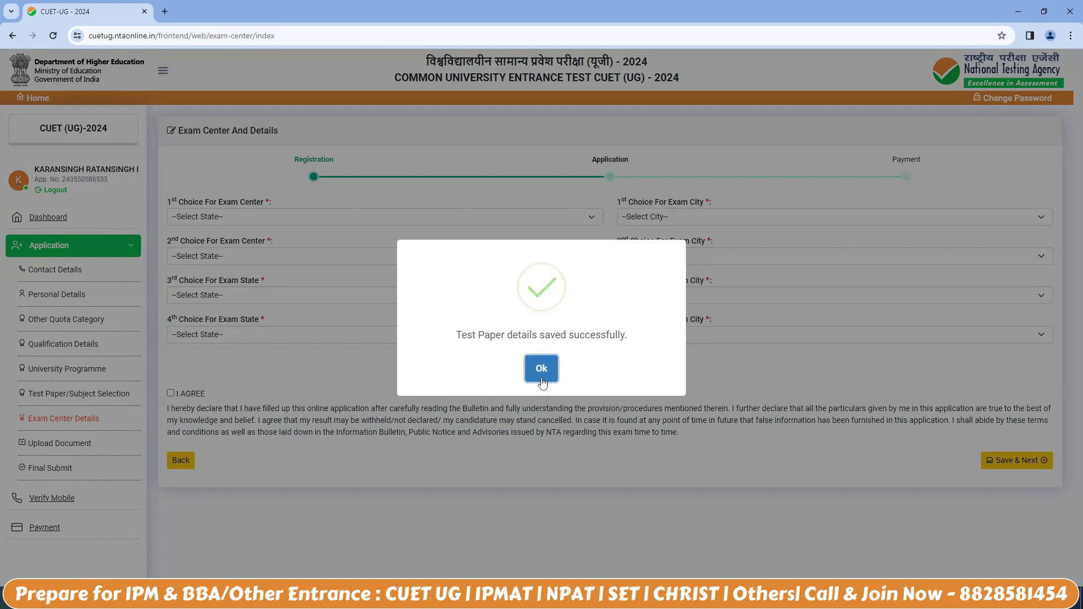
Set the first exam-centre choice to Maharashtra, Mumbai/Navi Mumbai.
{"action": "left_click", "coordinate": [541, 369]}
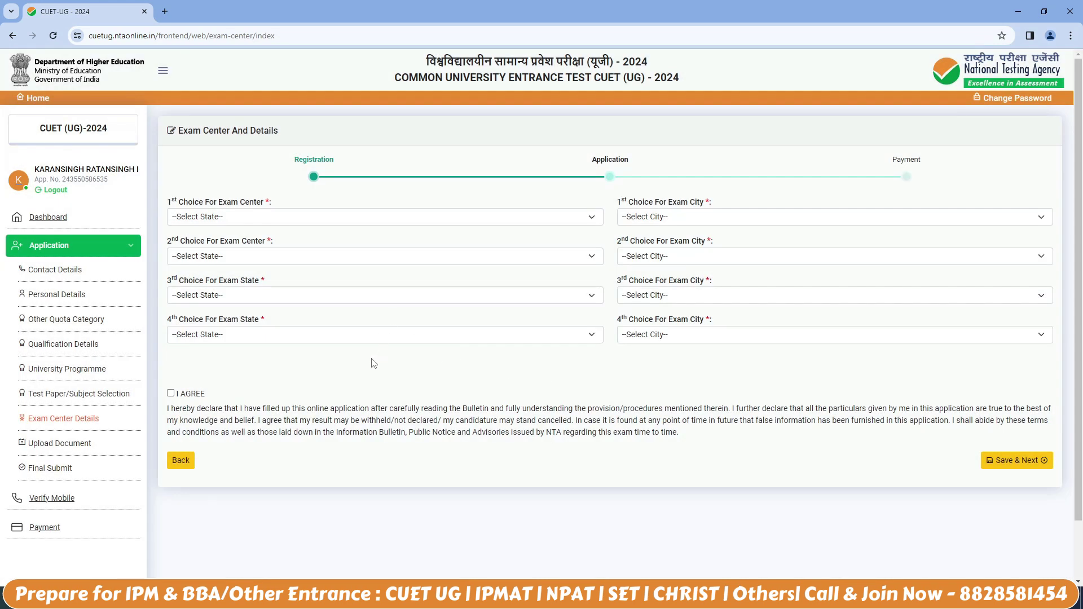
{"action": "left_click", "coordinate": [248, 225]}
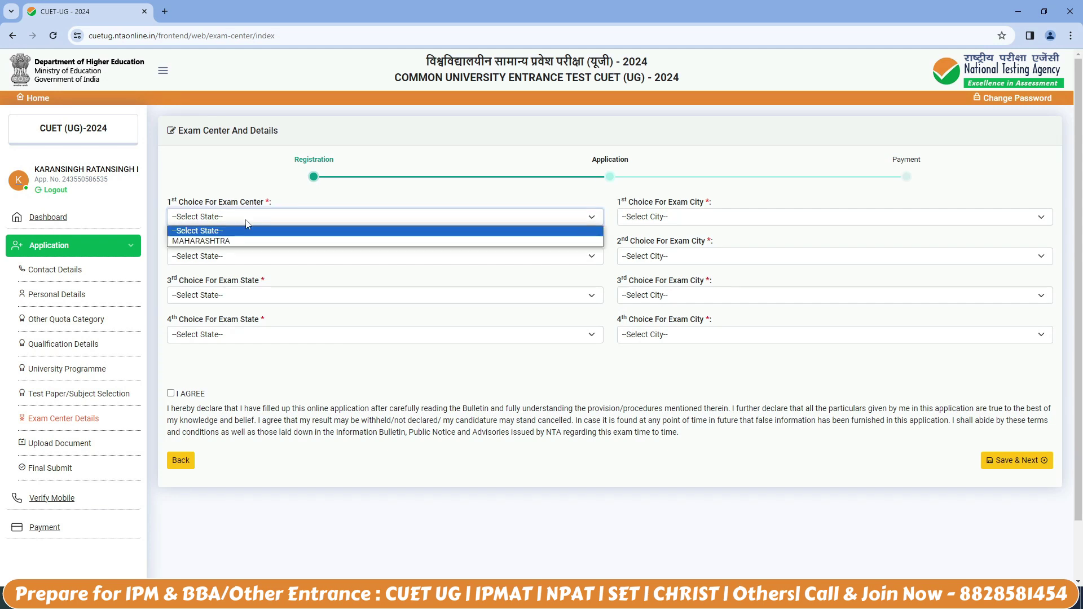
{"action": "left_click", "coordinate": [251, 246]}
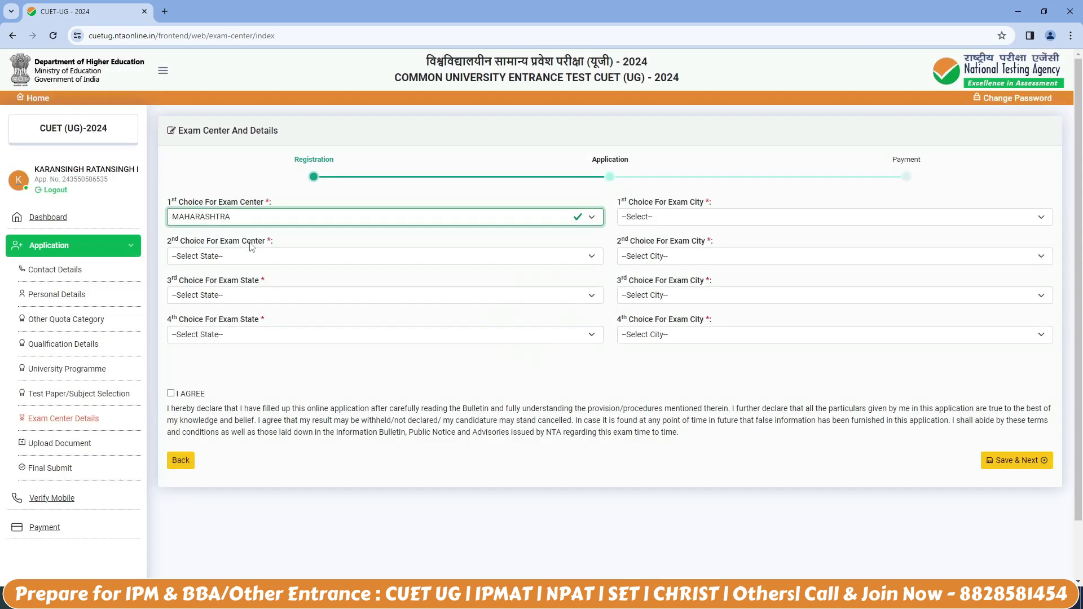
{"action": "left_click", "coordinate": [680, 216]}
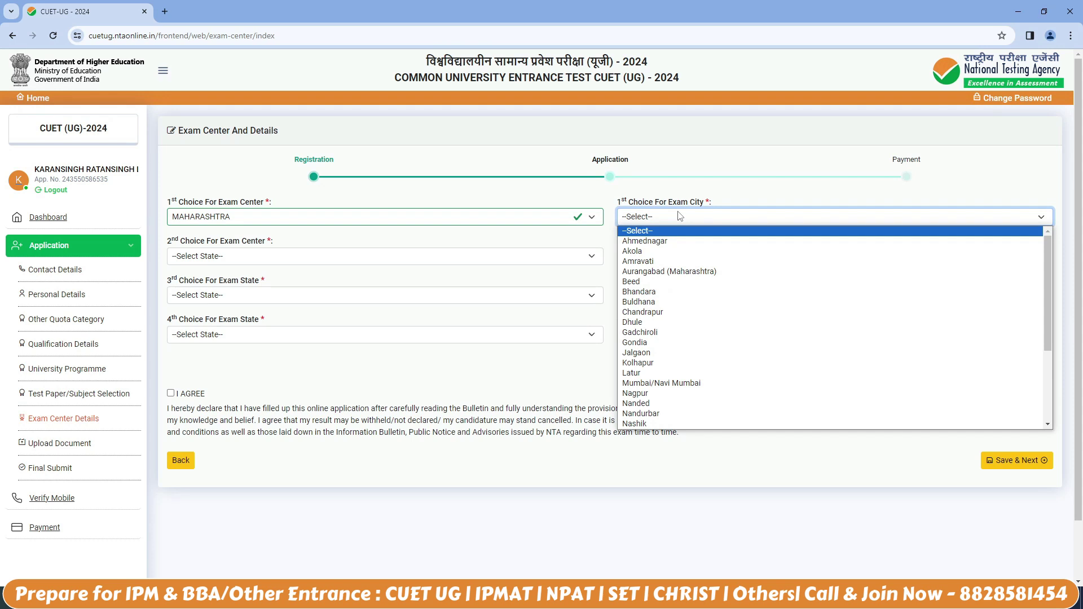
{"action": "key", "text": "m"}
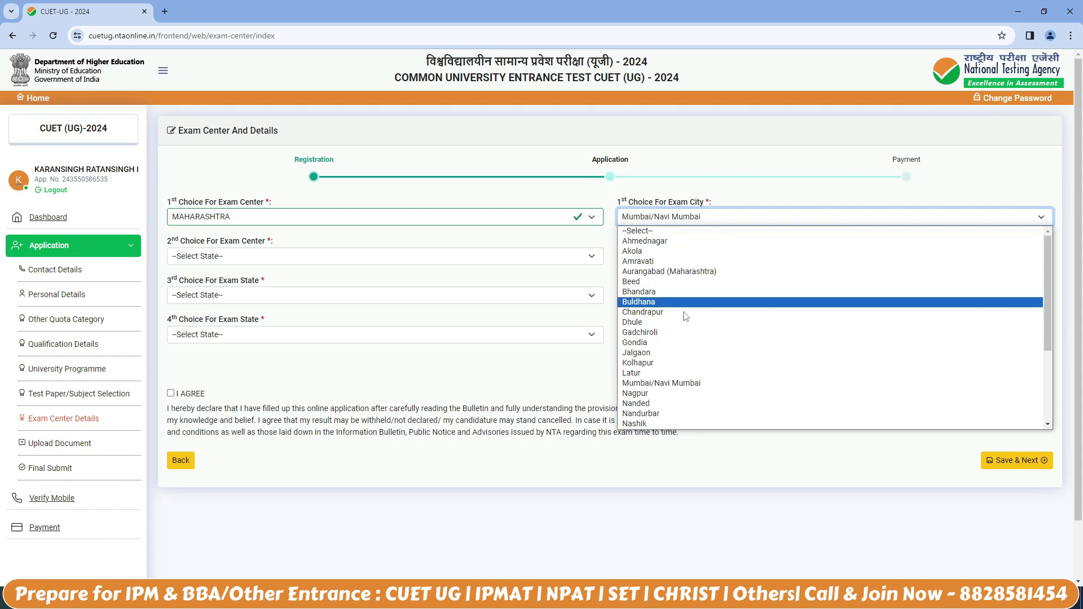
{"action": "left_click", "coordinate": [683, 383]}
Set the second exam-centre choice to Maharashtra, Nagpur.
{"action": "left_click", "coordinate": [389, 256]}
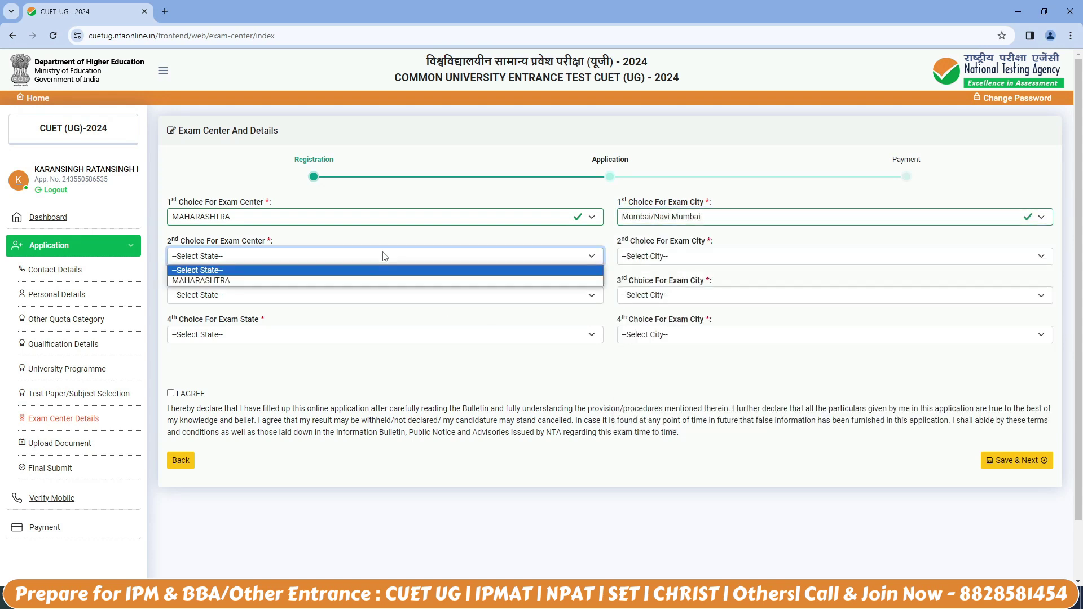
{"action": "left_click", "coordinate": [395, 279]}
{"action": "left_click", "coordinate": [699, 259]}
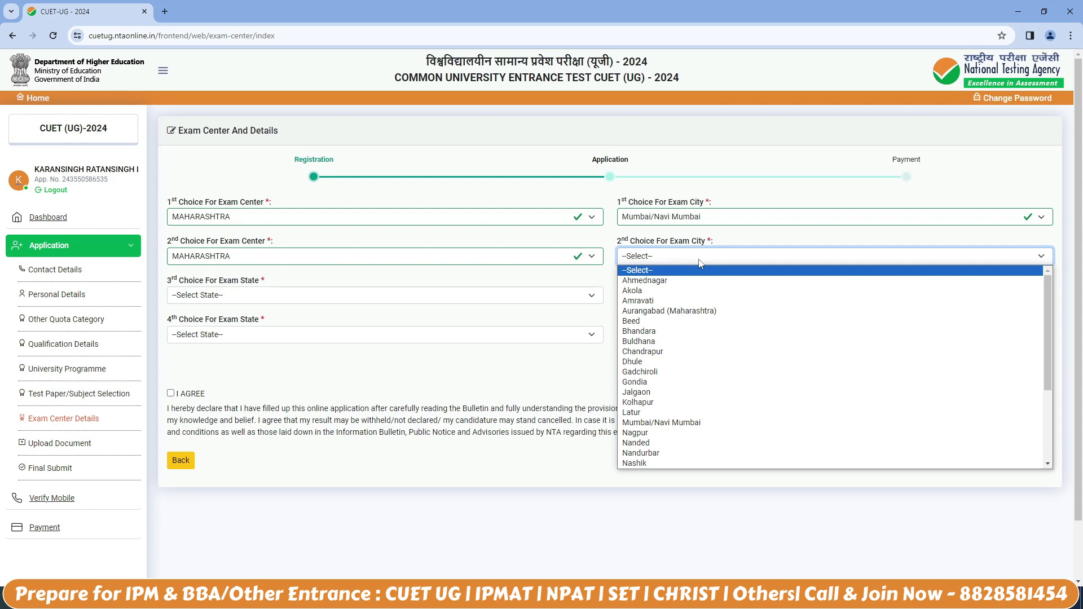
{"action": "left_click", "coordinate": [699, 260]}
{"action": "left_click", "coordinate": [700, 259]}
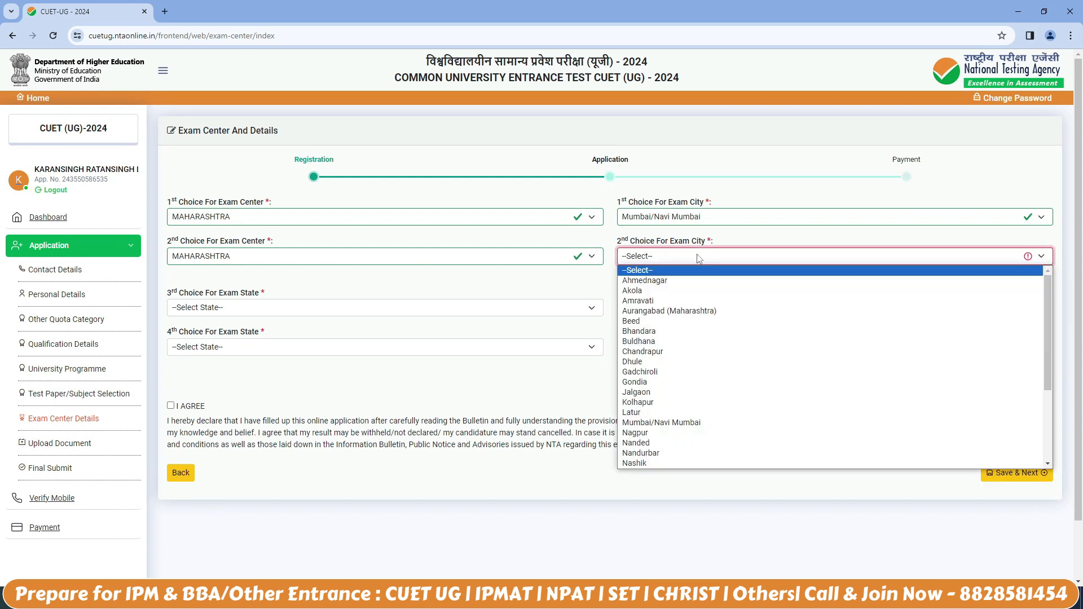
{"action": "left_click", "coordinate": [683, 432]}
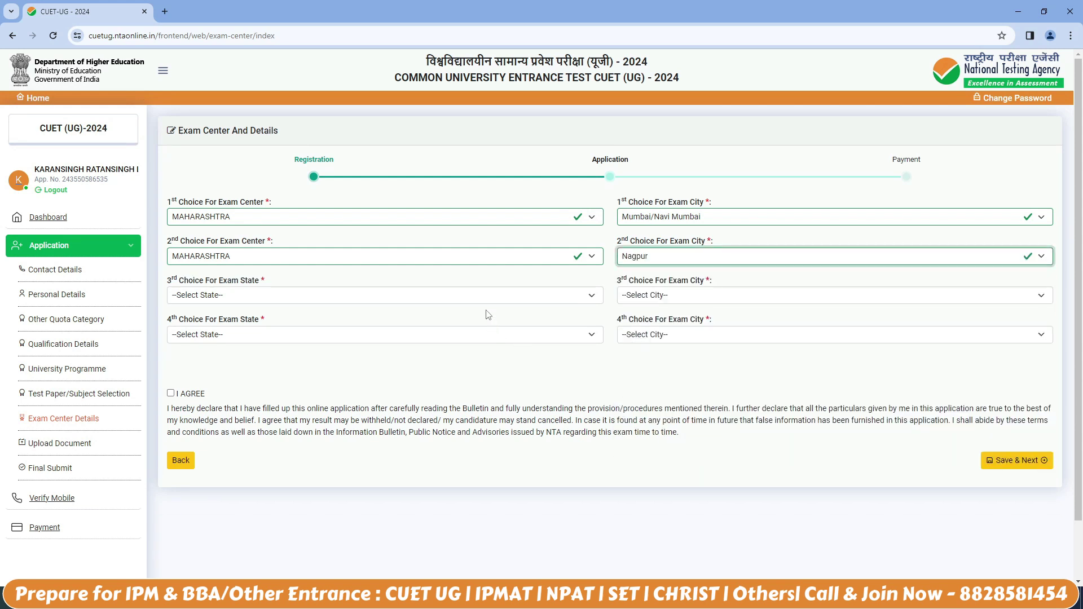
Set the third choice to Maharashtra, Latur, accept the declaration, and save the centre choices.
{"action": "left_click", "coordinate": [447, 299]}
{"action": "left_click", "coordinate": [450, 320]}
{"action": "left_click", "coordinate": [695, 296]}
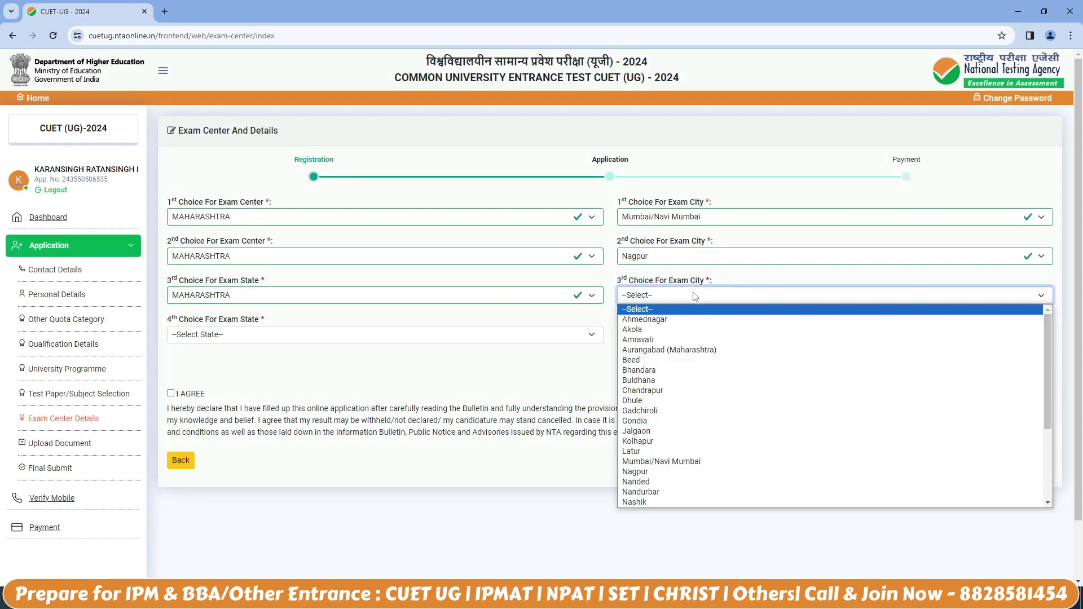
{"action": "left_click", "coordinate": [656, 452]}
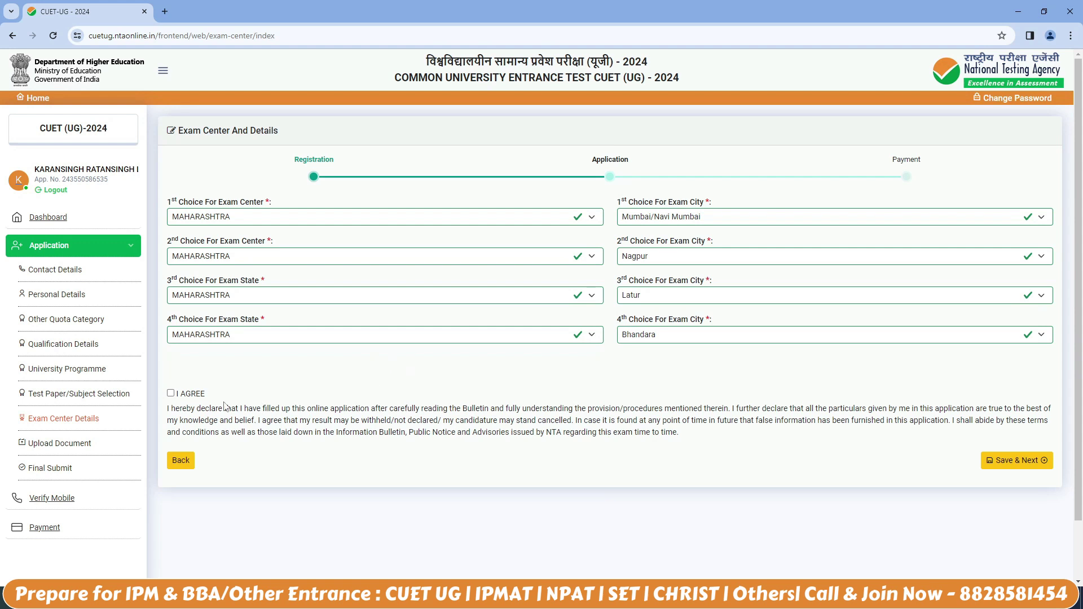
{"action": "left_click", "coordinate": [170, 393]}
{"action": "left_click", "coordinate": [1040, 461]}
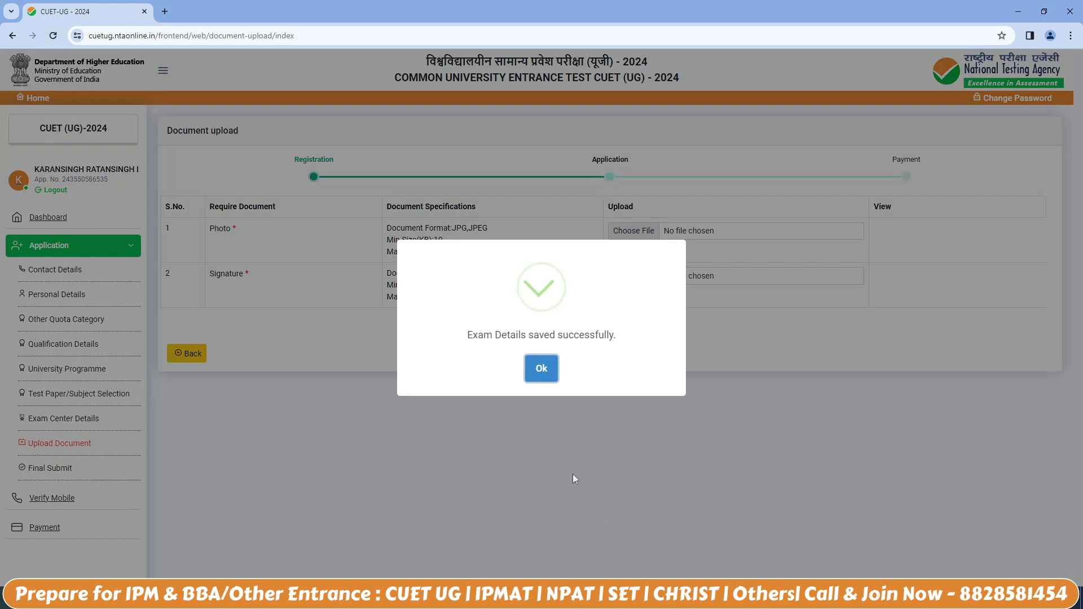
Save the uploaded photo and signature JPGs on the document upload page.
{"action": "left_click", "coordinate": [543, 372]}
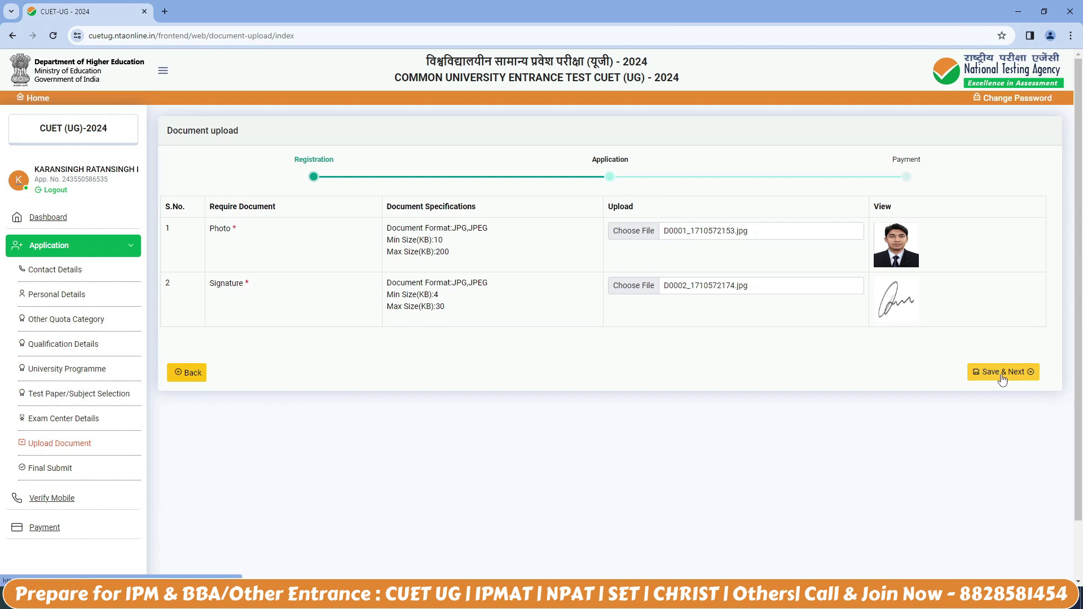
{"action": "left_click", "coordinate": [1001, 377]}
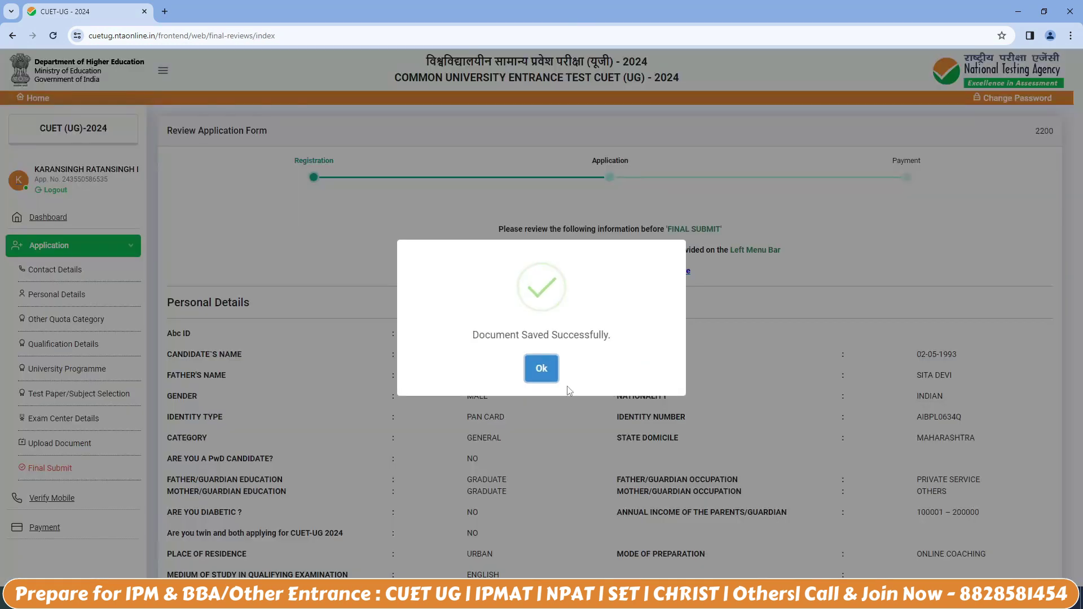
Look through the Review Application Form and open the mobile number verification page.
{"action": "left_click", "coordinate": [540, 369]}
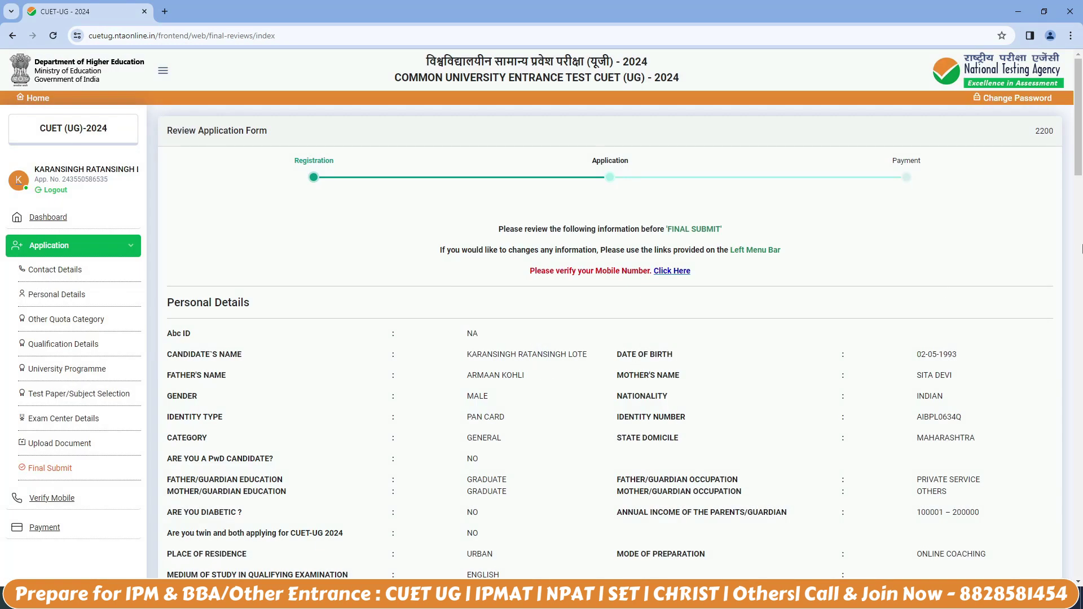
{"action": "mouse_move", "coordinate": [1081, 144]}
{"action": "left_mouse_down"}
{"action": "mouse_move", "coordinate": [1081, 429]}
{"action": "mouse_move", "coordinate": [1081, 130]}
{"action": "left_mouse_up"}
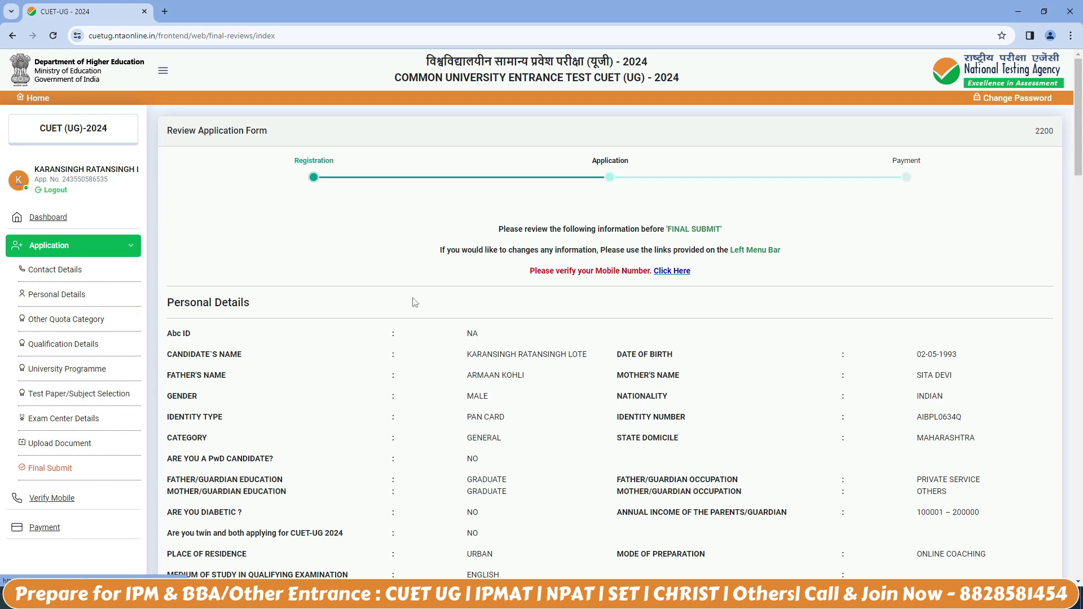
{"action": "left_click", "coordinate": [683, 270]}
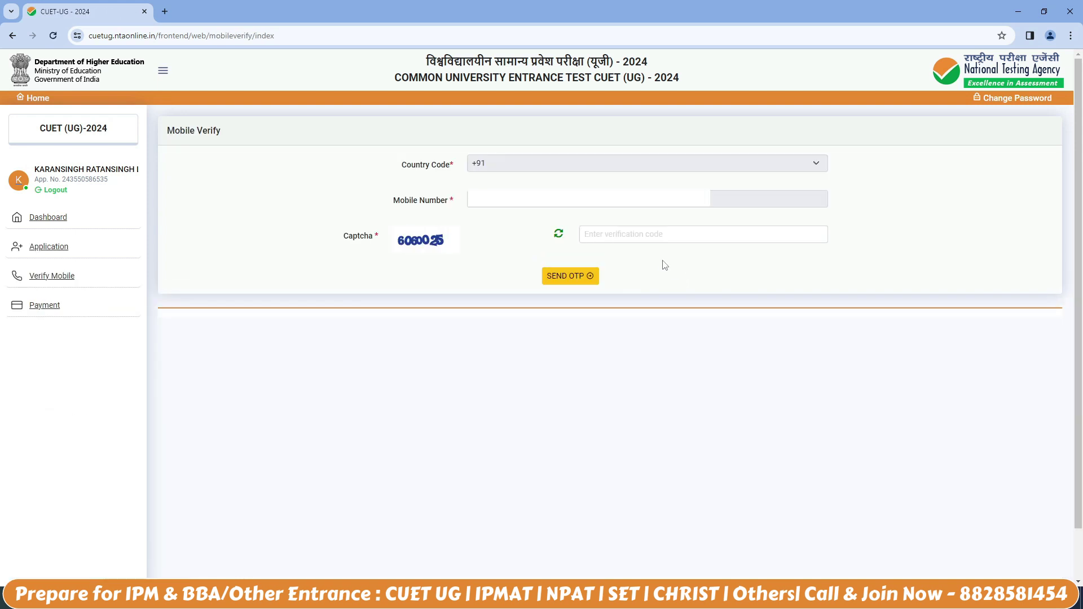
Verify the registered mobile number using the captcha and one-time code.
{"action": "left_click", "coordinate": [649, 236]}
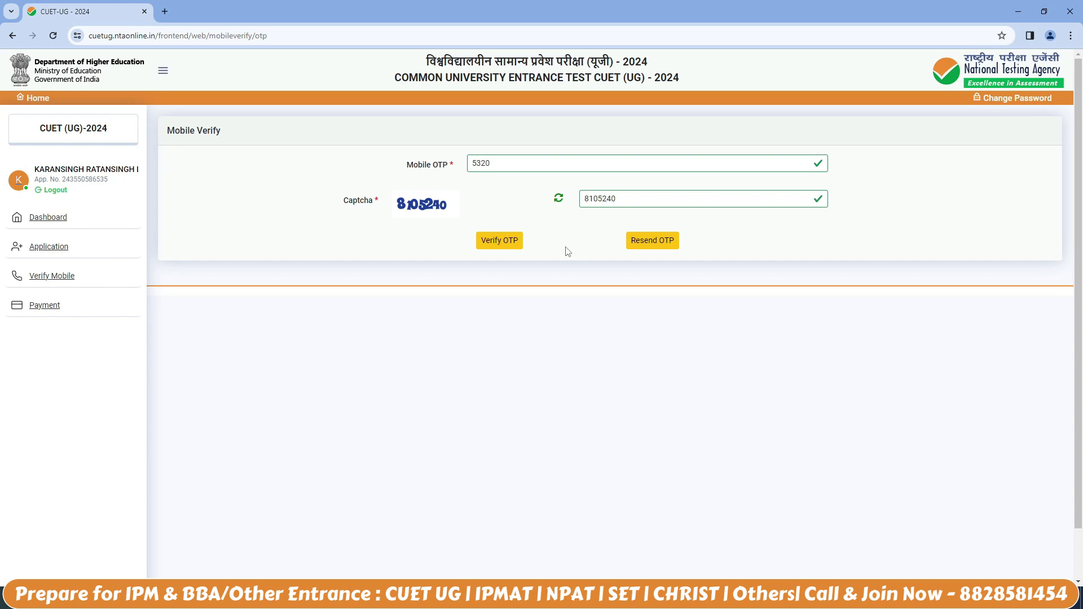
{"action": "left_click", "coordinate": [499, 241]}
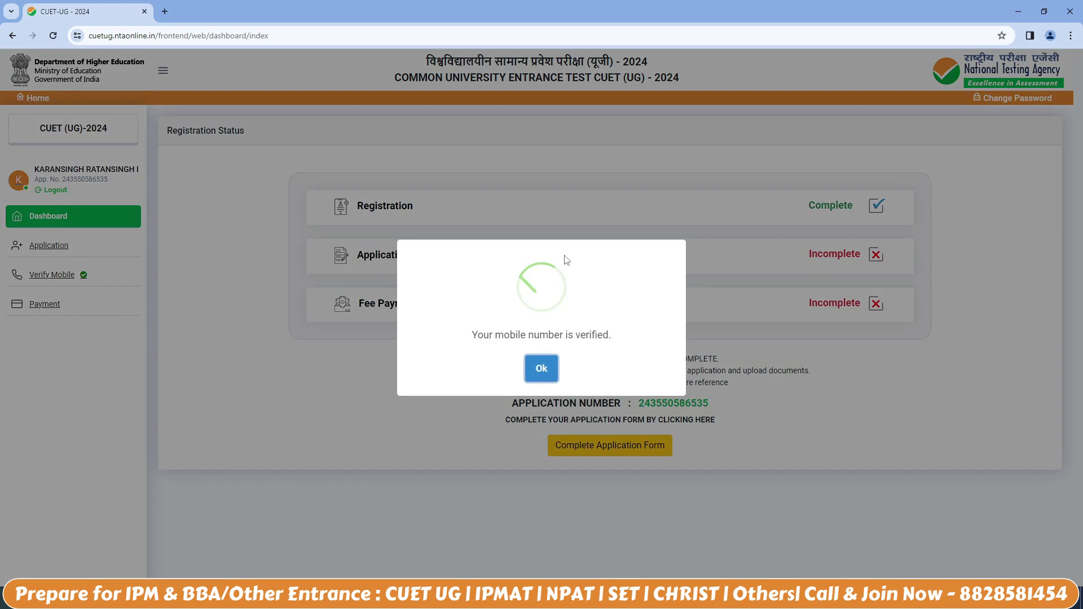
{"action": "left_click", "coordinate": [542, 369]}
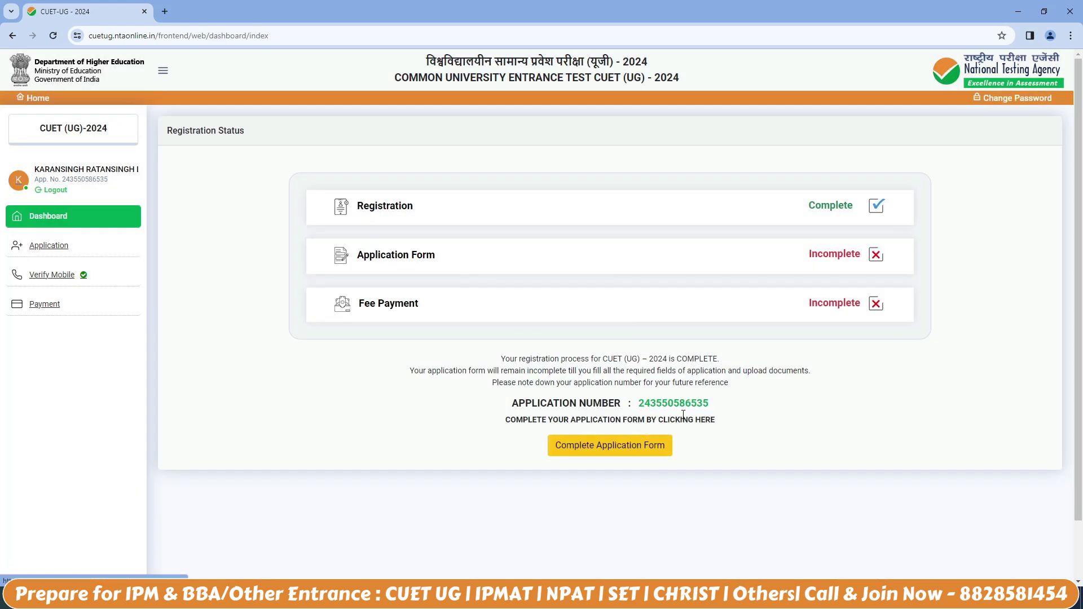
Reopen the application review, go to its bottom, and submit it to reach the checklist.
{"action": "left_click", "coordinate": [614, 449]}
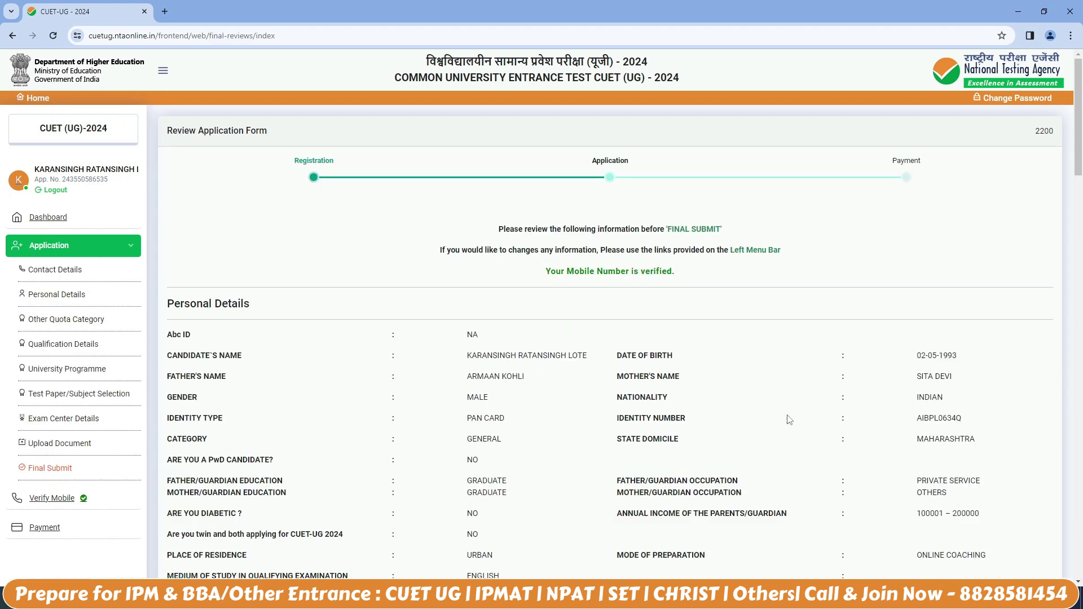
{"action": "scroll", "coordinate": [1081, 161], "scroll_direction": "down", "scroll_amount": 1}
{"action": "left_click_drag", "start_coordinate": [1081, 160], "coordinate": [733, 562]}
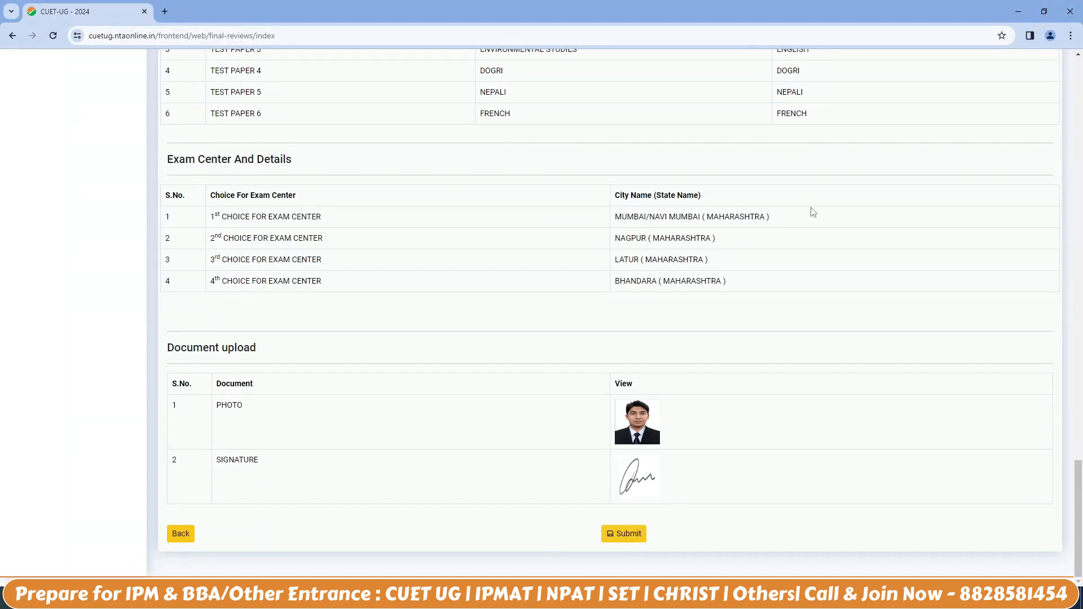
{"action": "left_click", "coordinate": [629, 533]}
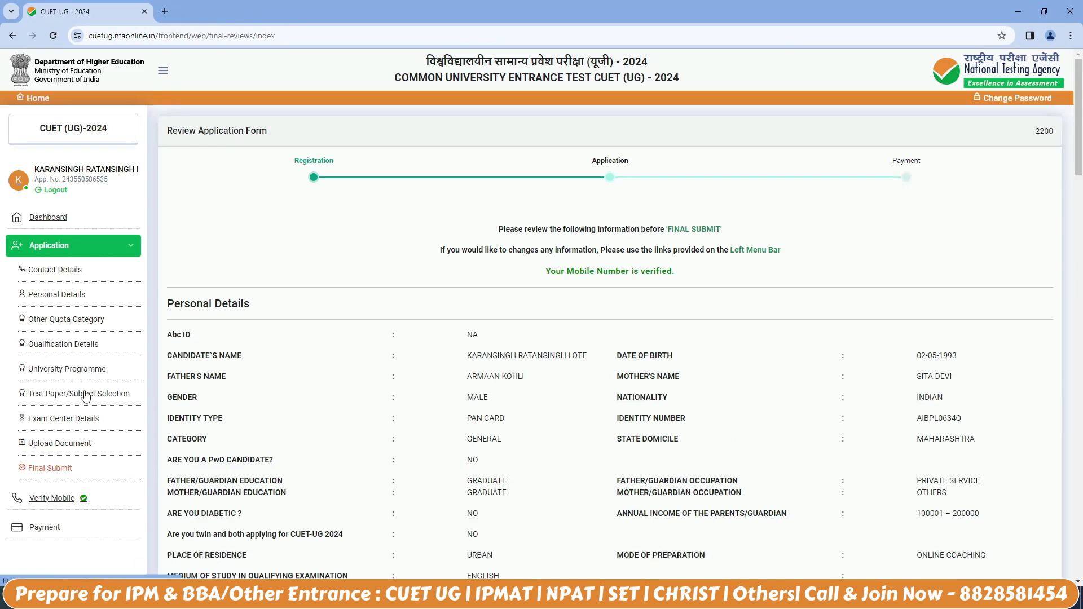
{"action": "left_click_drag", "start_coordinate": [1078, 163], "coordinate": [1082, 592]}
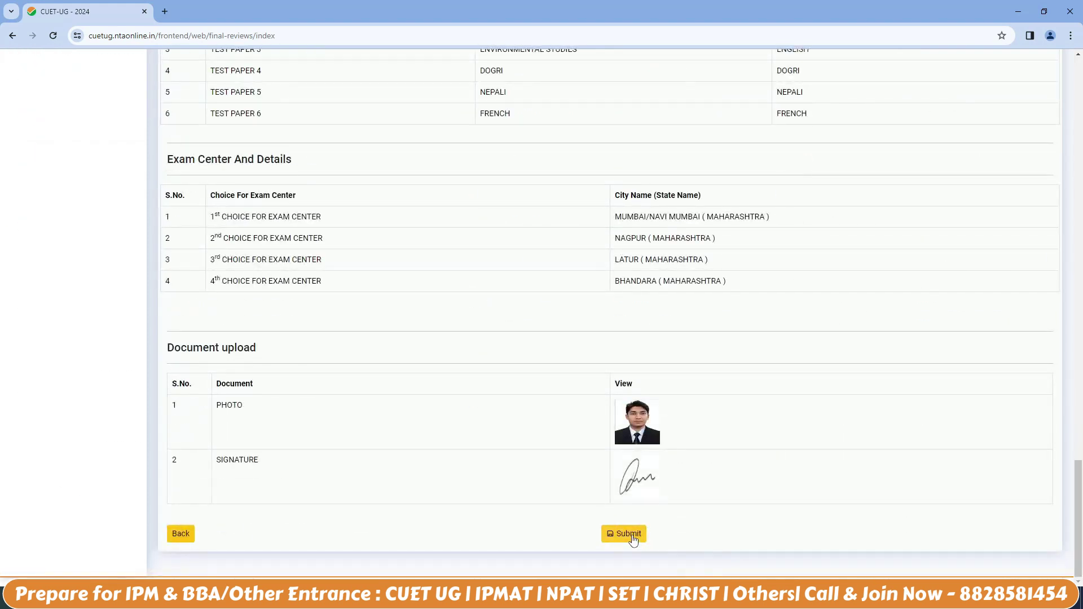
{"action": "left_click", "coordinate": [627, 535]}
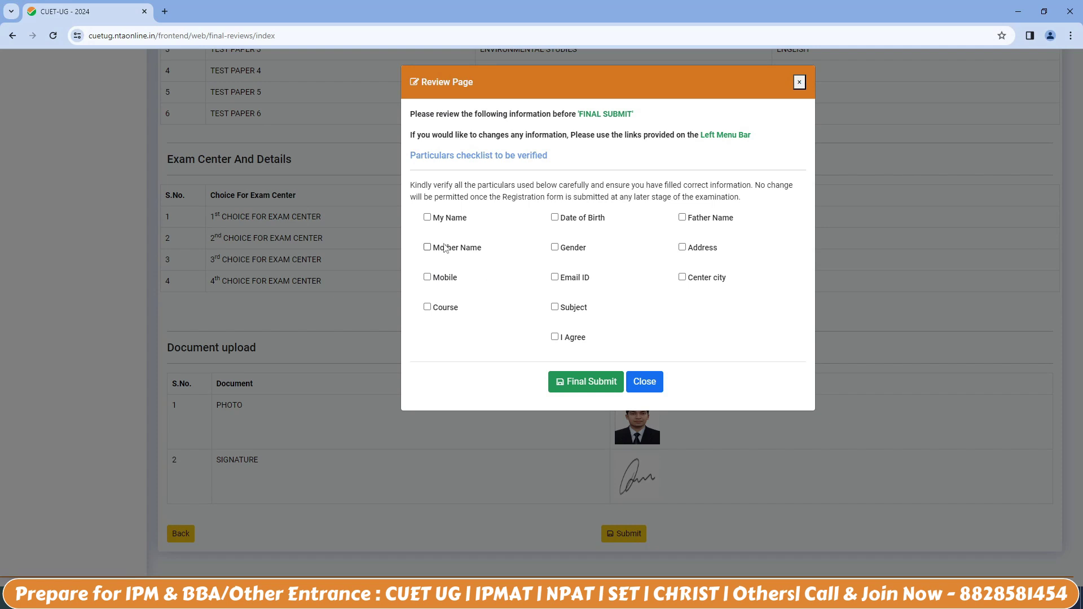
Confirm name, date of birth, father's and mother's names, gender and address.
{"action": "left_click", "coordinate": [427, 218]}
{"action": "left_click", "coordinate": [554, 218]}
{"action": "left_click", "coordinate": [688, 223]}
{"action": "left_click", "coordinate": [434, 250]}
{"action": "left_click", "coordinate": [554, 247]}
{"action": "left_click", "coordinate": [682, 247]}
Confirm centre city, email, mobile, course and subjects, agree, and final-submit the application.
{"action": "left_click", "coordinate": [681, 277]}
{"action": "left_click", "coordinate": [554, 277]}
{"action": "left_click", "coordinate": [427, 277]}
{"action": "left_click", "coordinate": [427, 307]}
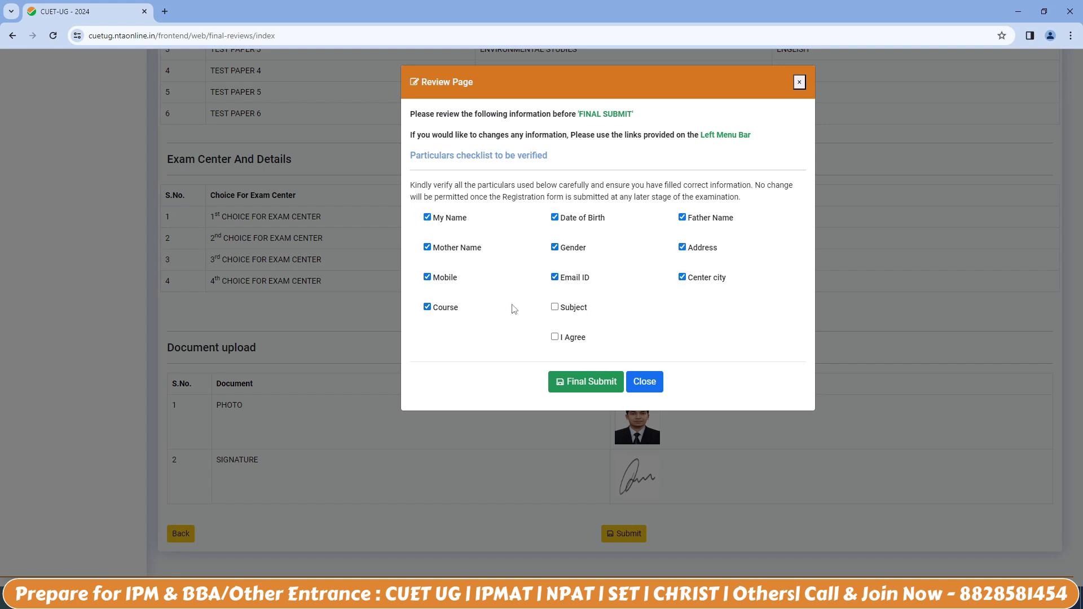
{"action": "left_click", "coordinate": [555, 307]}
{"action": "left_click", "coordinate": [575, 339]}
{"action": "left_click", "coordinate": [590, 383]}
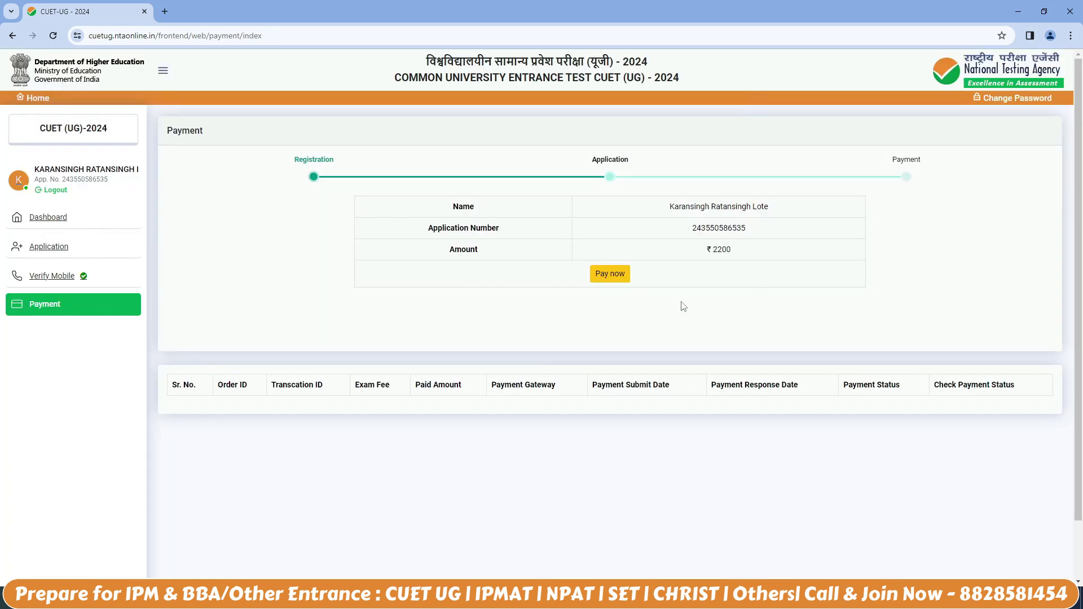
Proceed to pay the ₹2200 application fee from the Payment page.
{"action": "left_click_drag", "start_coordinate": [708, 250], "coordinate": [749, 252]}
{"action": "left_click", "coordinate": [751, 254]}
{"action": "left_click", "coordinate": [611, 274]}
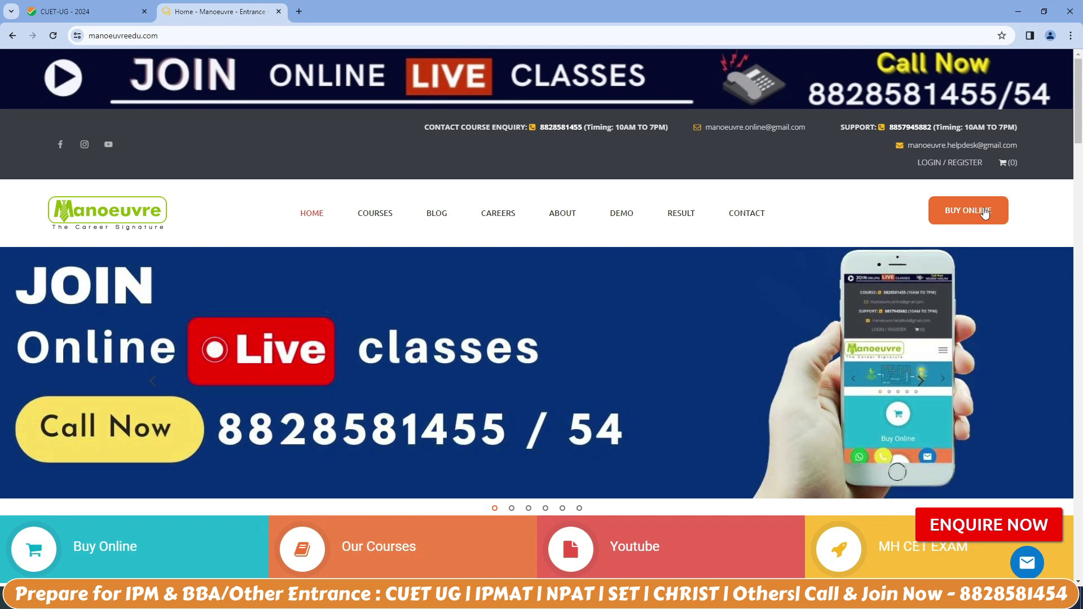
{"action": "mouse_move", "coordinate": [984, 213]}
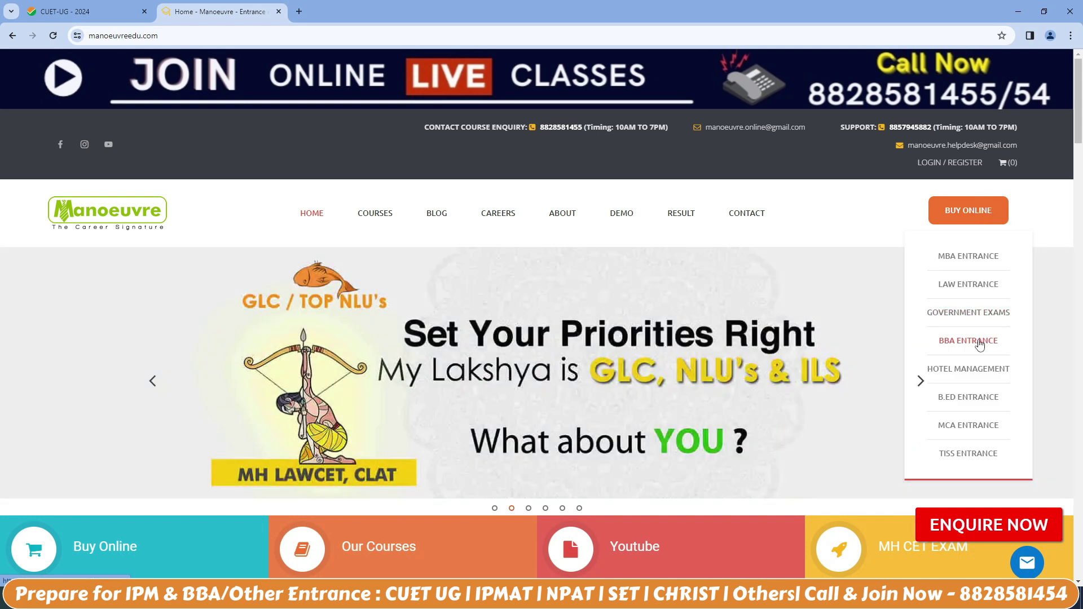
{"action": "left_click", "coordinate": [980, 345]}
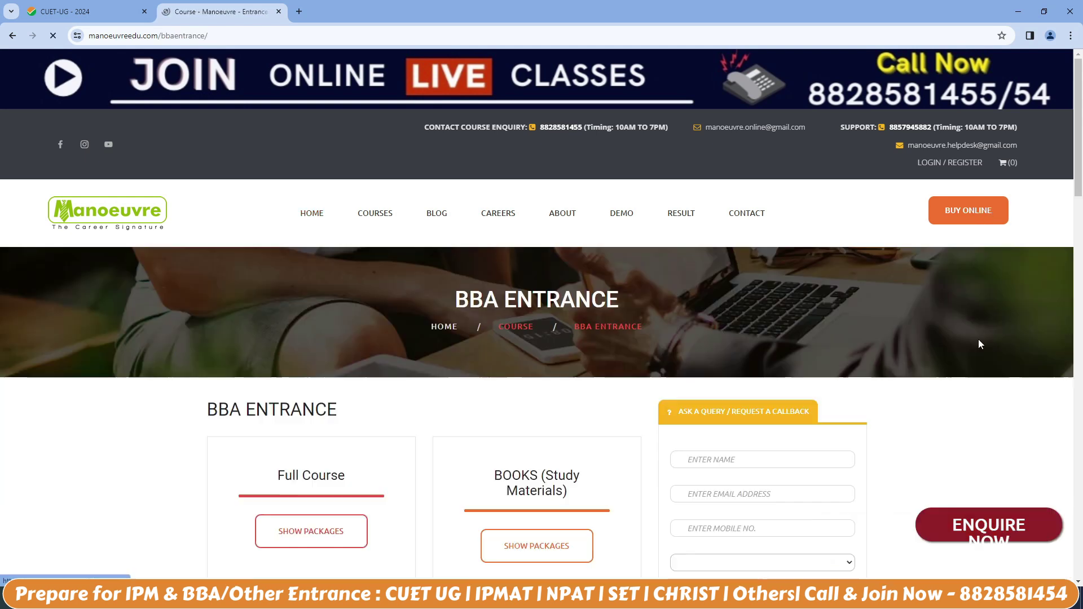
{"action": "scroll", "coordinate": [1080, 203], "scroll_direction": "down", "scroll_amount": 5}
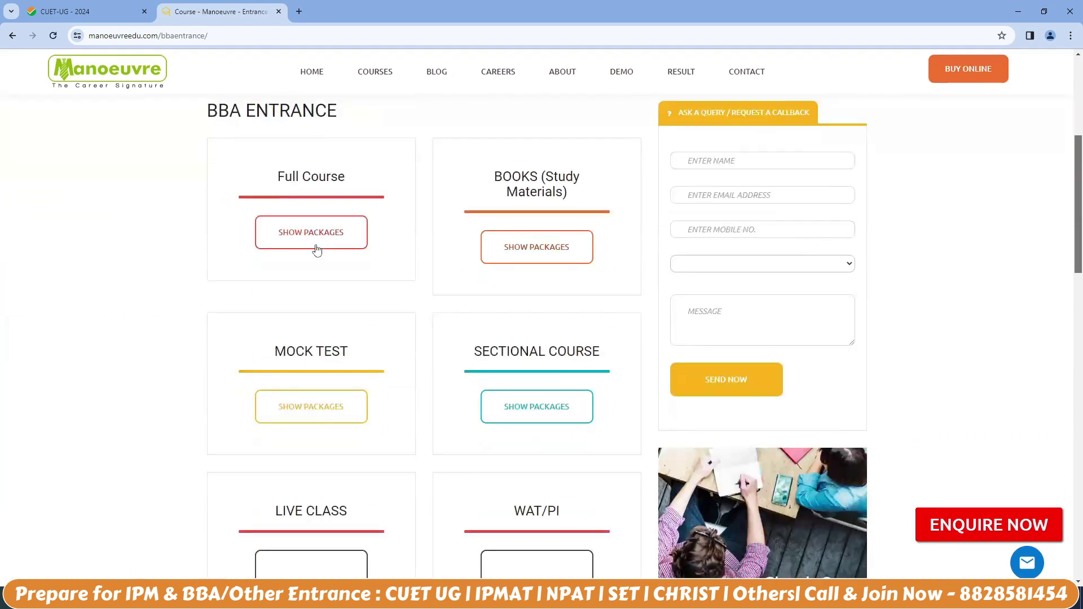
{"action": "left_click", "coordinate": [329, 245]}
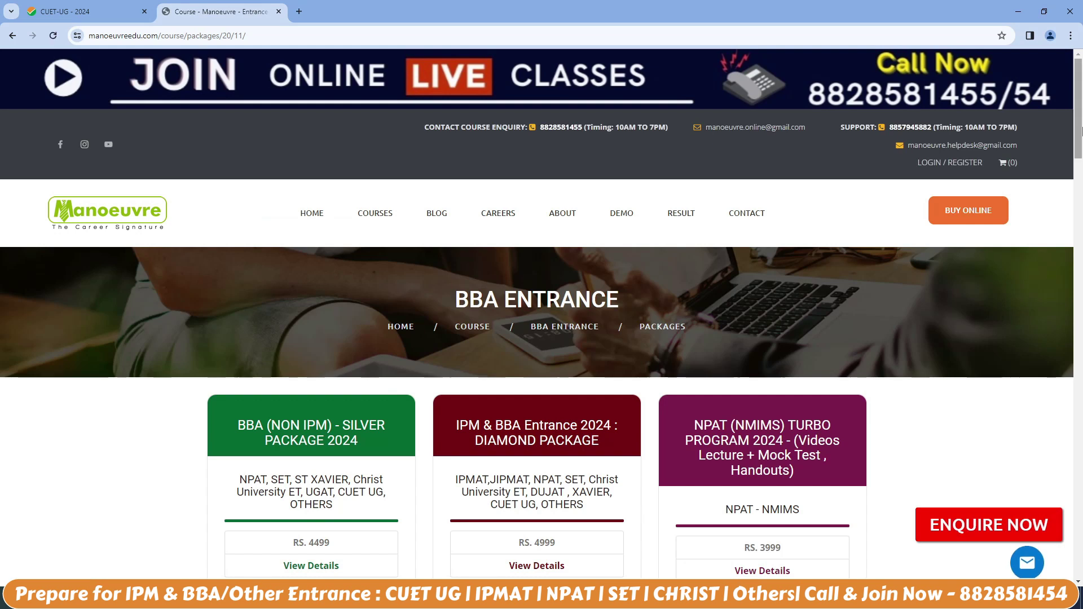
{"action": "scroll", "coordinate": [1080, 256], "scroll_direction": "down", "scroll_amount": 10}
{"action": "scroll", "coordinate": [1080, 257], "scroll_direction": "down", "scroll_amount": 9}
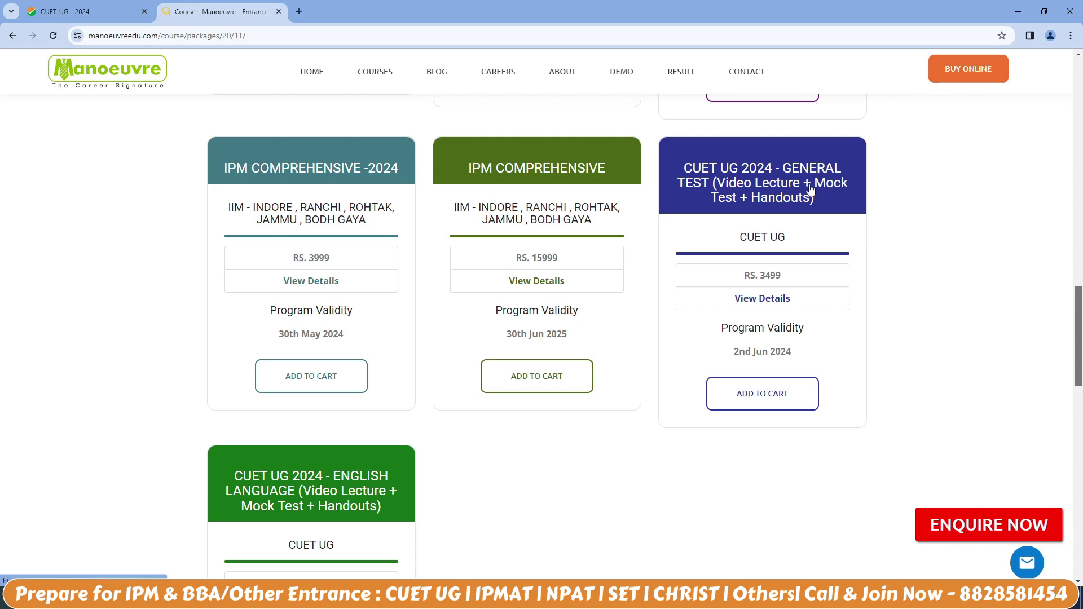
{"action": "left_click", "coordinate": [770, 299]}
{"action": "left_click_drag", "start_coordinate": [330, 224], "coordinate": [401, 244]}
{"action": "left_click", "coordinate": [401, 244]}
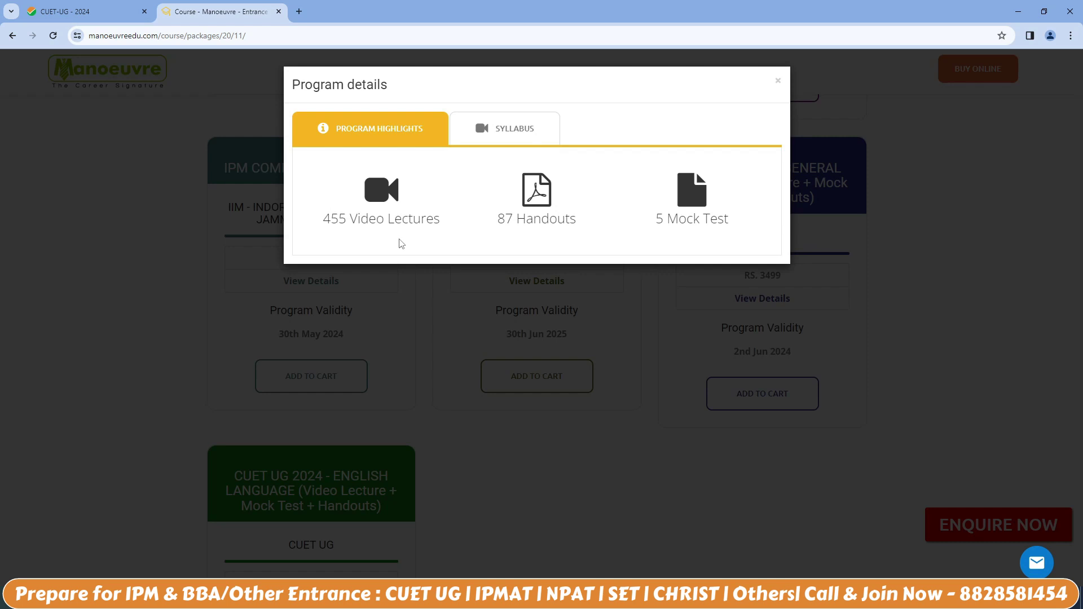
{"action": "left_click_drag", "start_coordinate": [501, 222], "coordinate": [558, 223]}
{"action": "left_click", "coordinate": [599, 239]}
{"action": "left_click_drag", "start_coordinate": [636, 224], "coordinate": [768, 226]}
{"action": "left_click", "coordinate": [841, 279]}
{"action": "left_click_drag", "start_coordinate": [1078, 327], "coordinate": [1080, 379]}
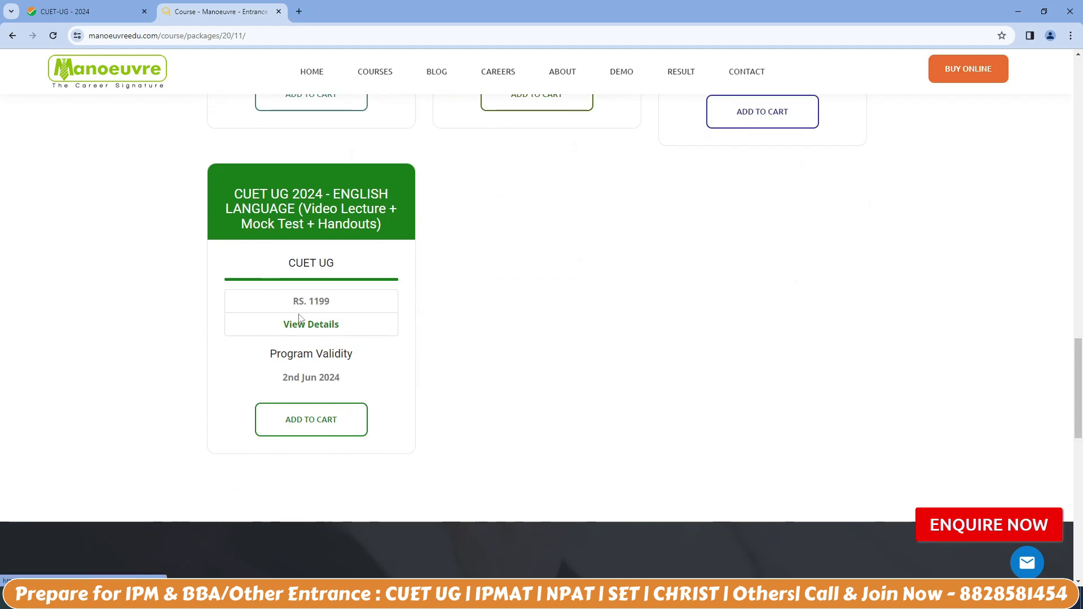
{"action": "left_click", "coordinate": [308, 331]}
{"action": "left_click_drag", "start_coordinate": [321, 232], "coordinate": [730, 259]}
{"action": "left_click", "coordinate": [494, 233]}
{"action": "left_click", "coordinate": [640, 234]}
{"action": "left_click", "coordinate": [708, 286]}
{"action": "left_click", "coordinate": [650, 349]}
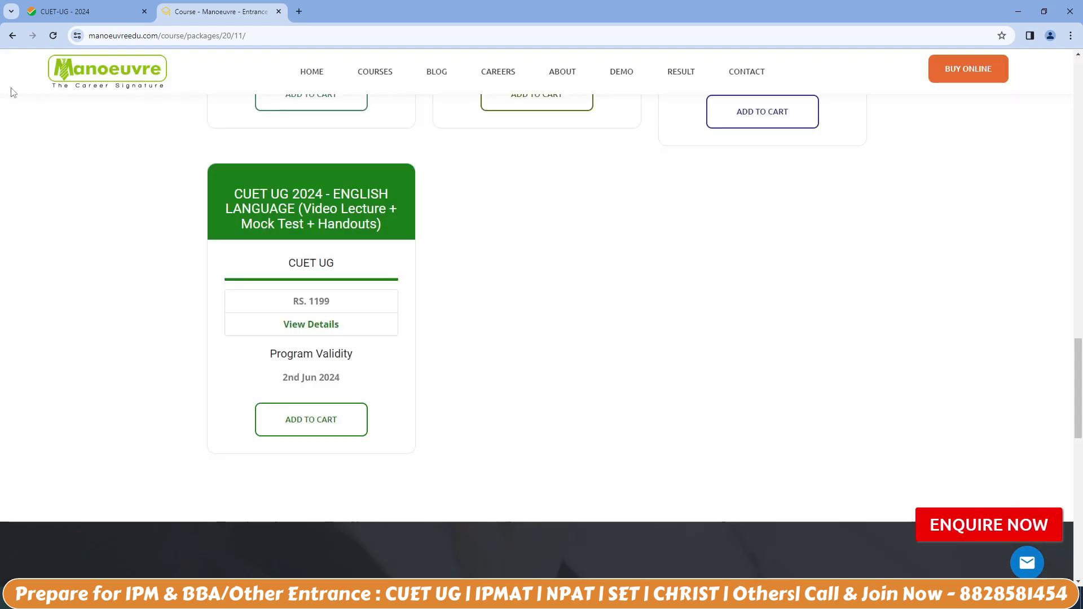
{"action": "left_click", "coordinate": [12, 36]}
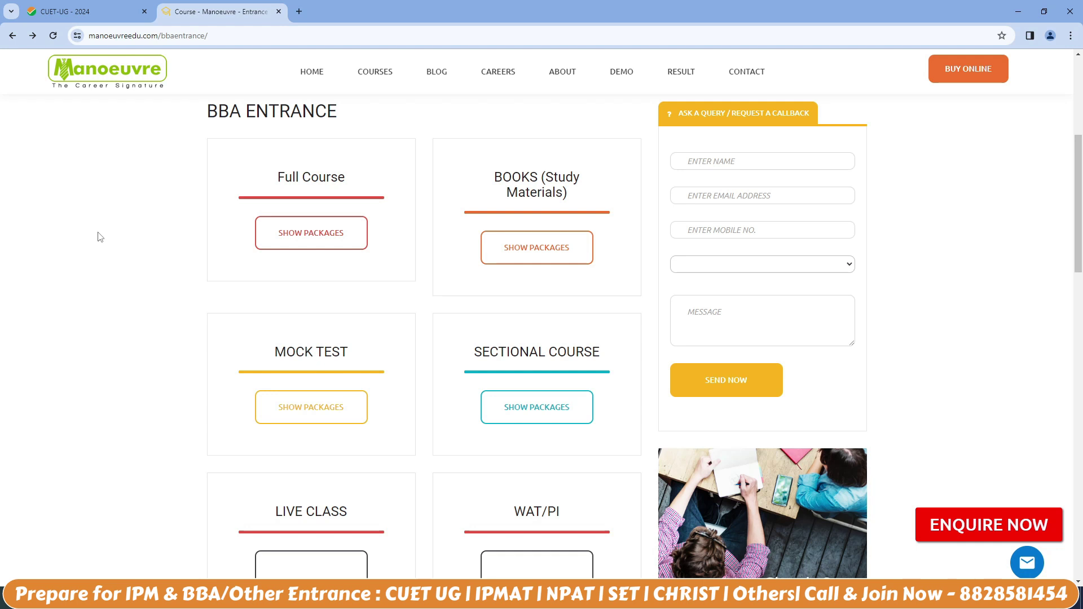
{"action": "left_click", "coordinate": [312, 71]}
{"action": "mouse_move", "coordinate": [359, 210]}
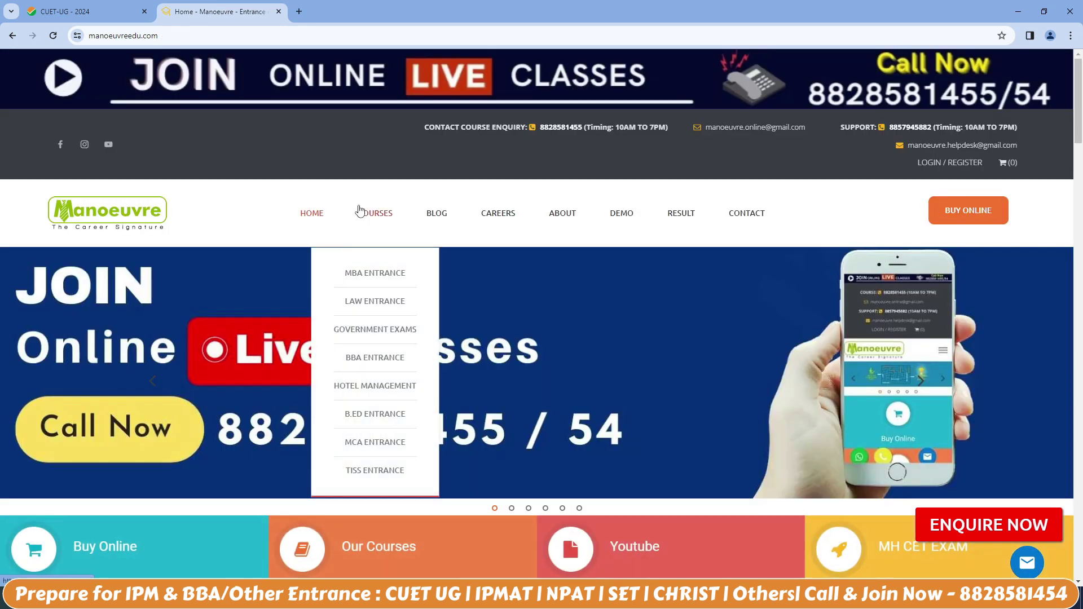